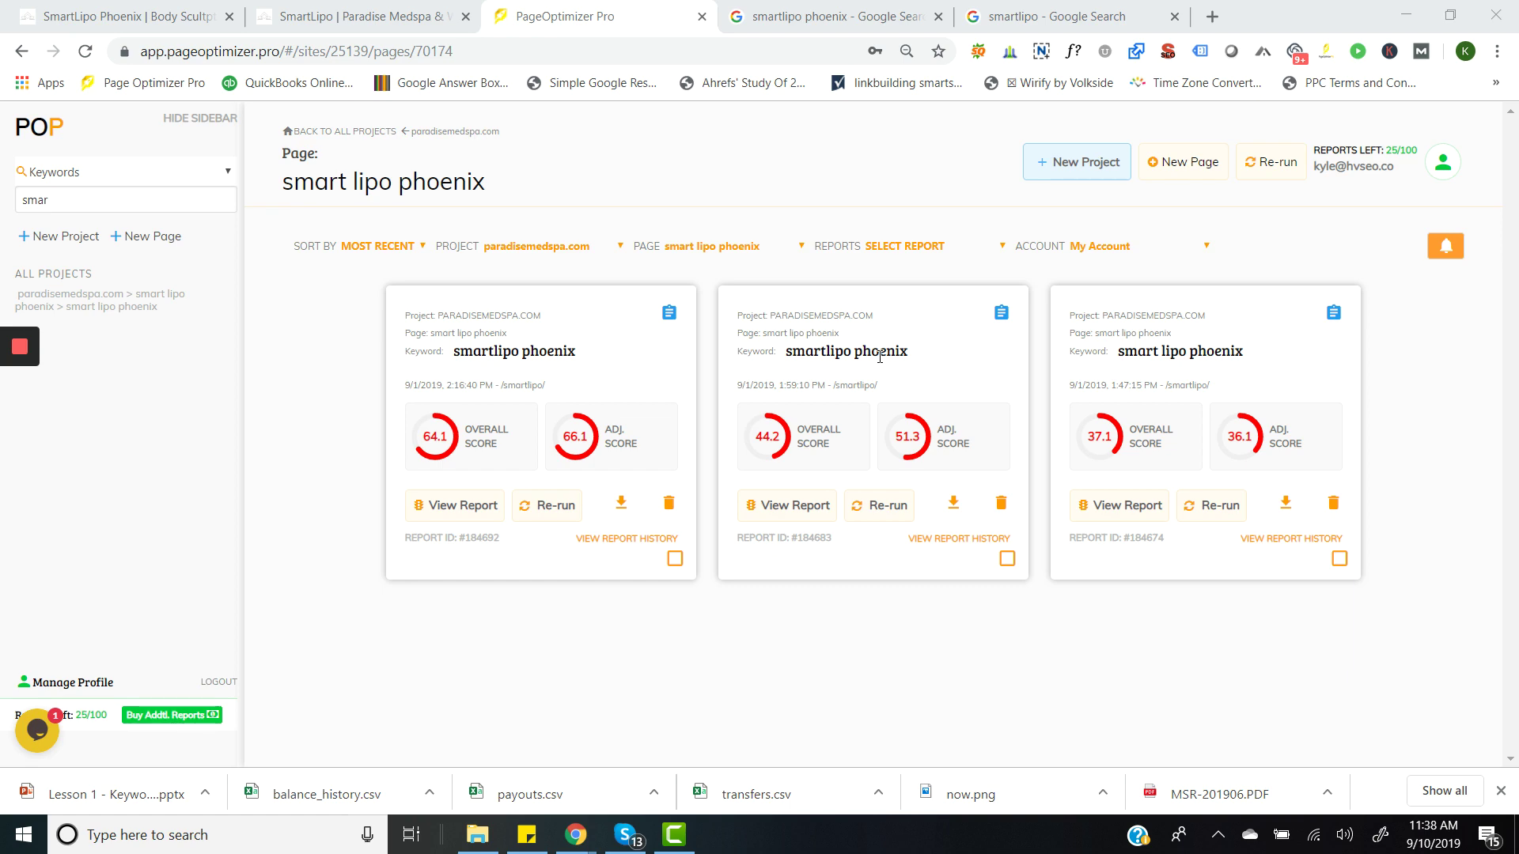
# - Review the archived SmartLipo page of paradisemedspa.com, from its headings and body copy to the before-and-after photos
pyautogui.click(368, 17)
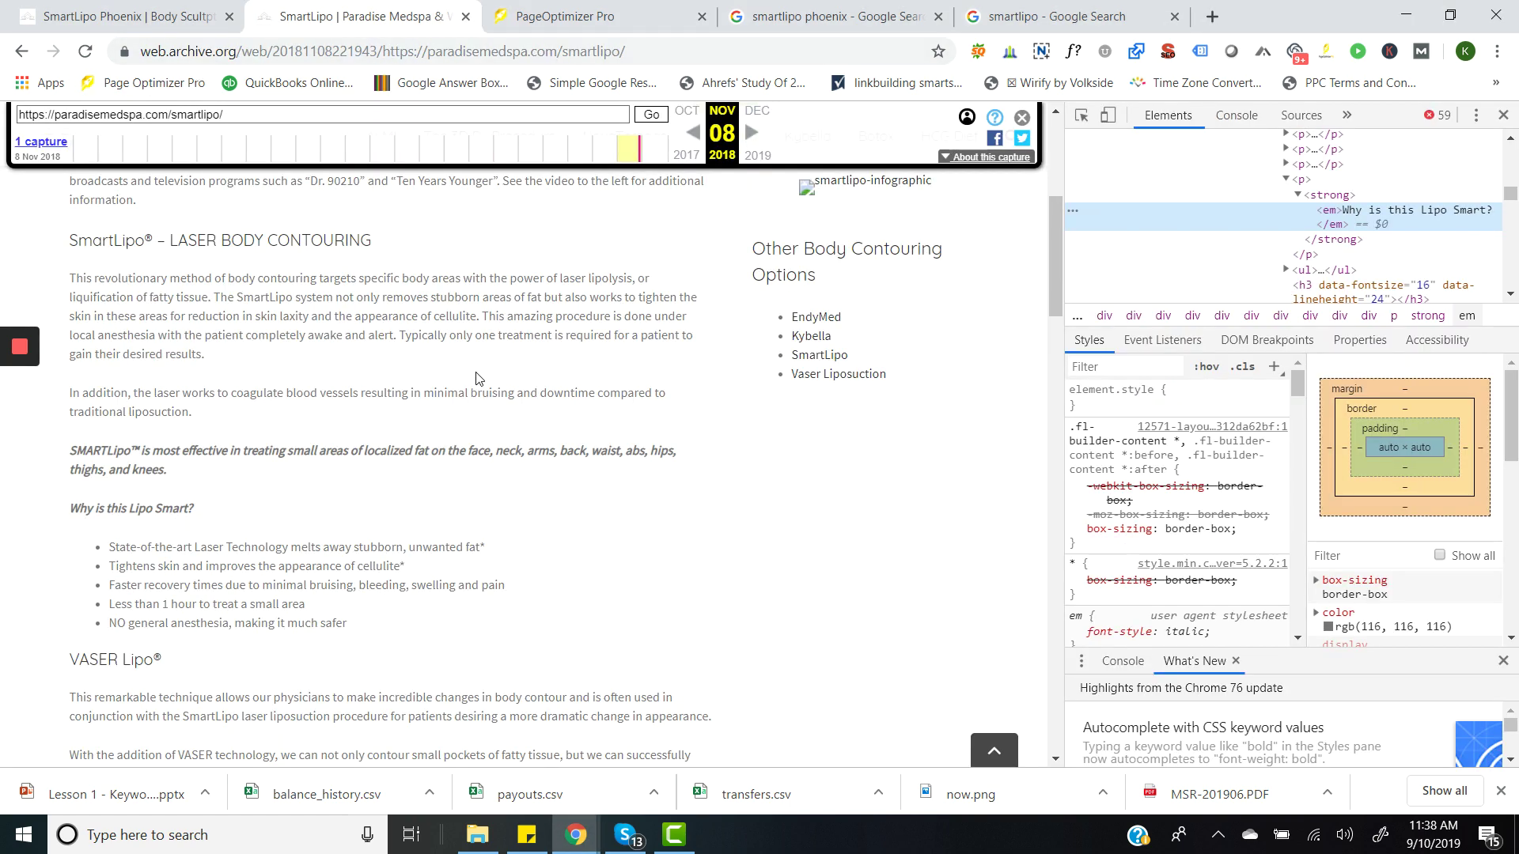
pyautogui.scroll(4, 556, 452)
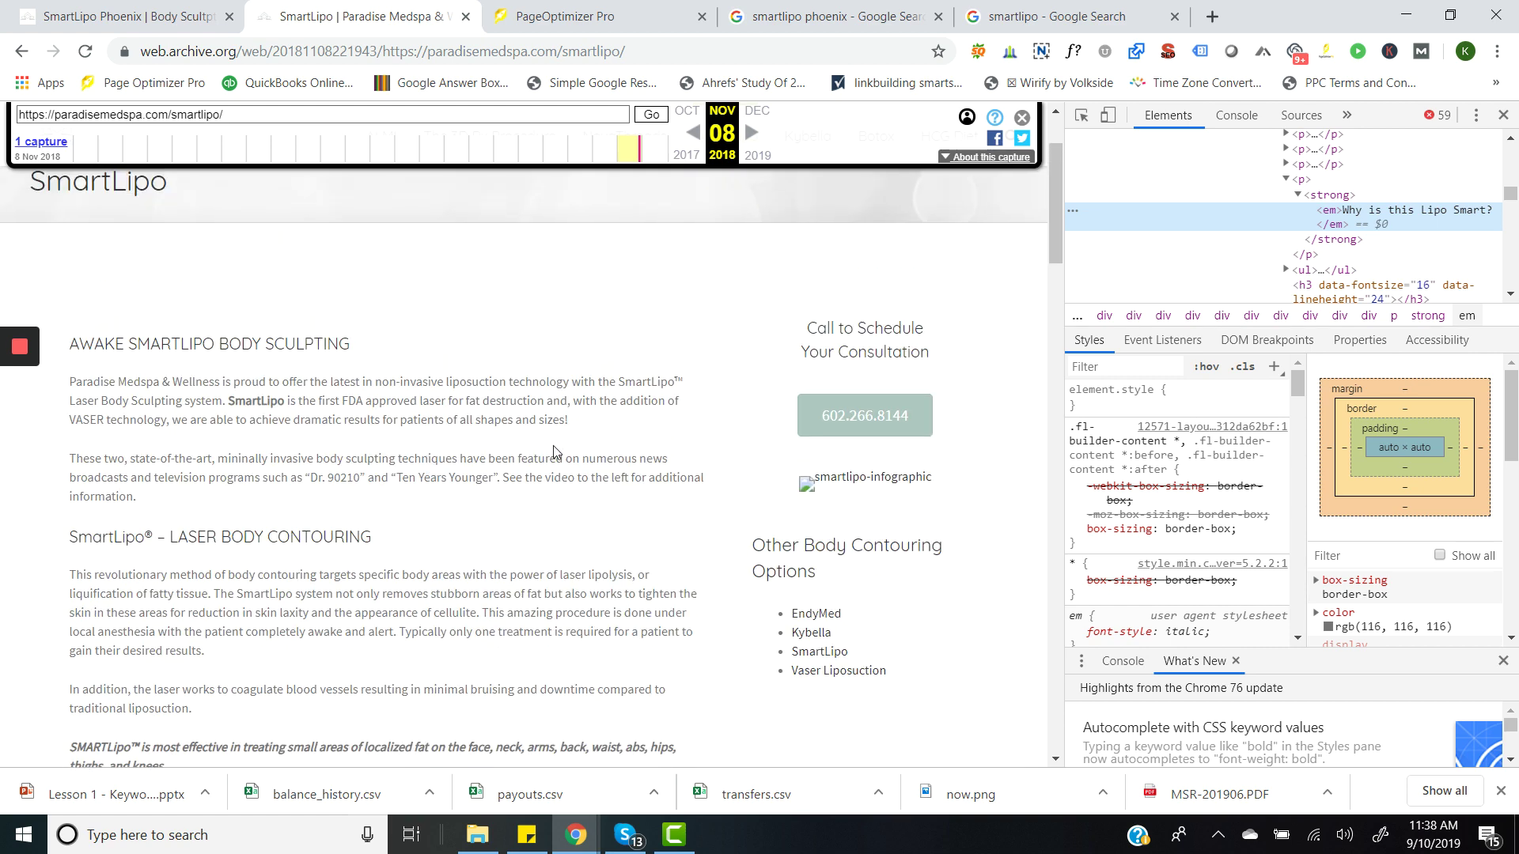
pyautogui.scroll(2, 556, 451)
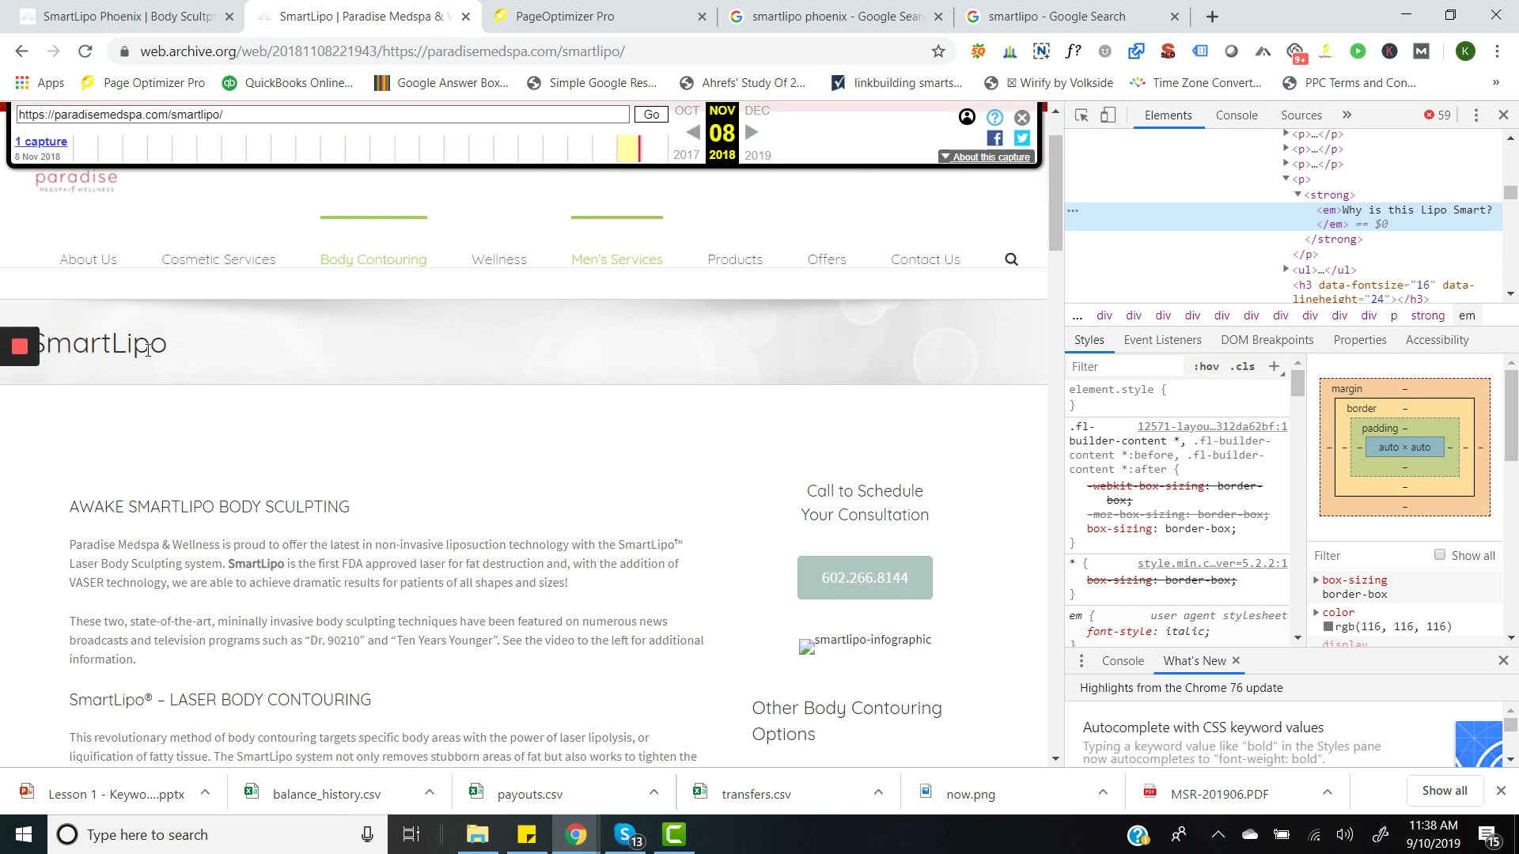
pyautogui.scroll(-3, 354, 425)
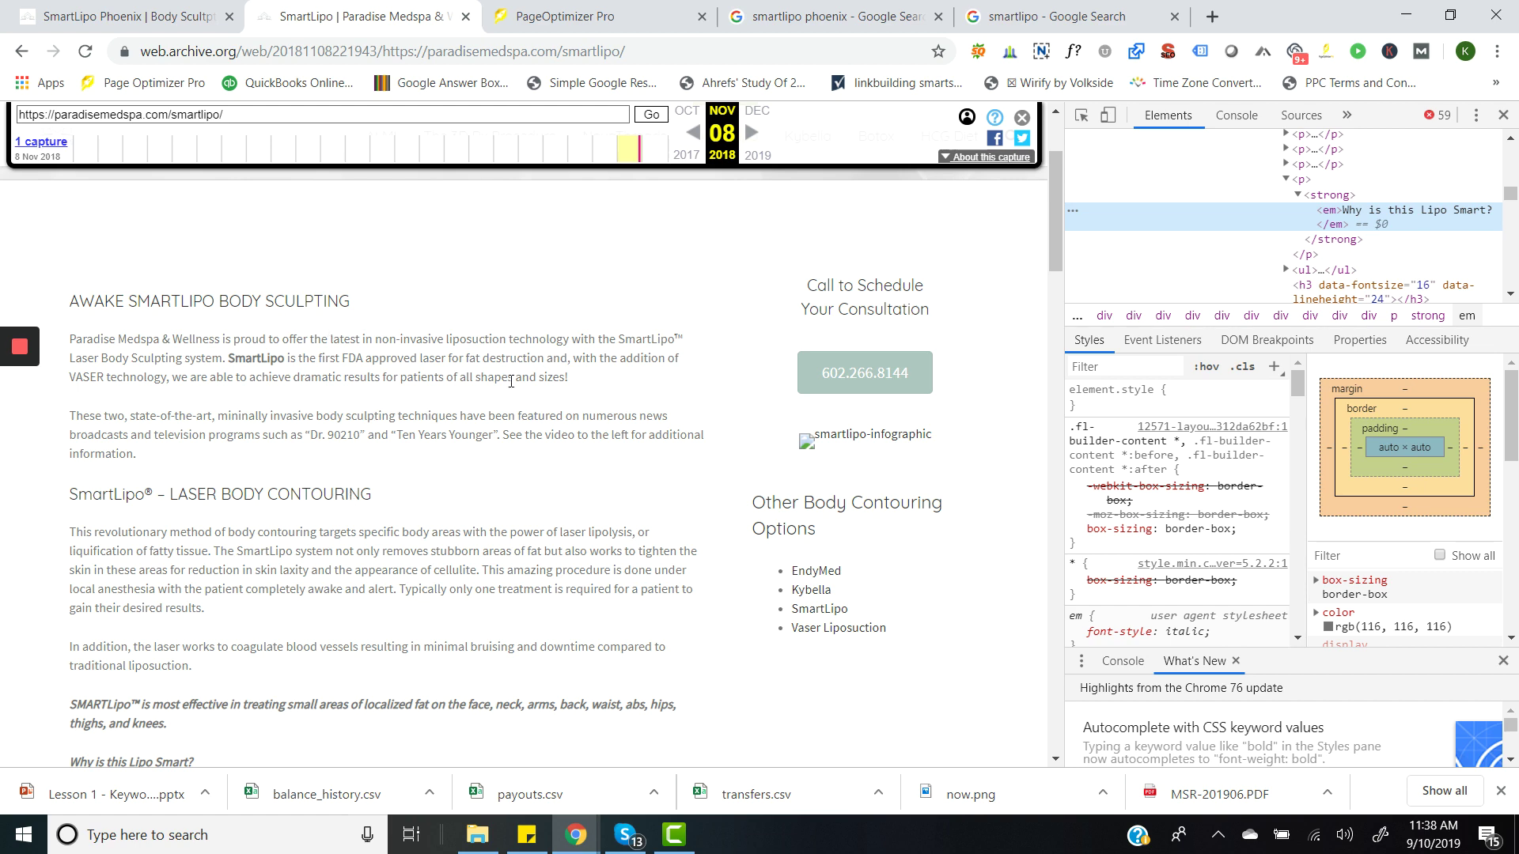
pyautogui.scroll(-3, 519, 407)
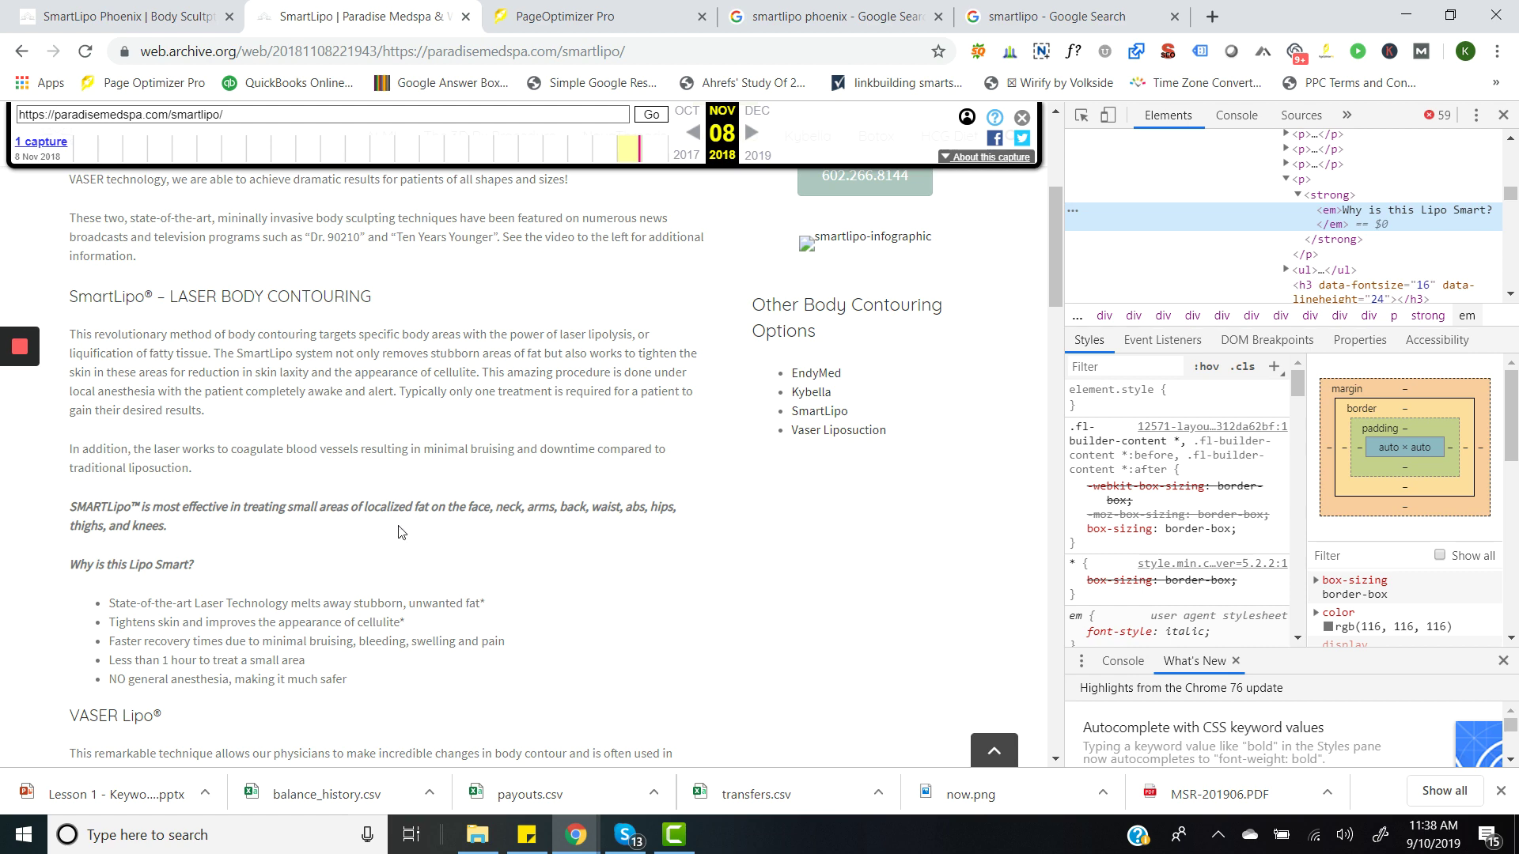
pyautogui.scroll(-1, 476, 510)
pyautogui.scroll(-1, 281, 582)
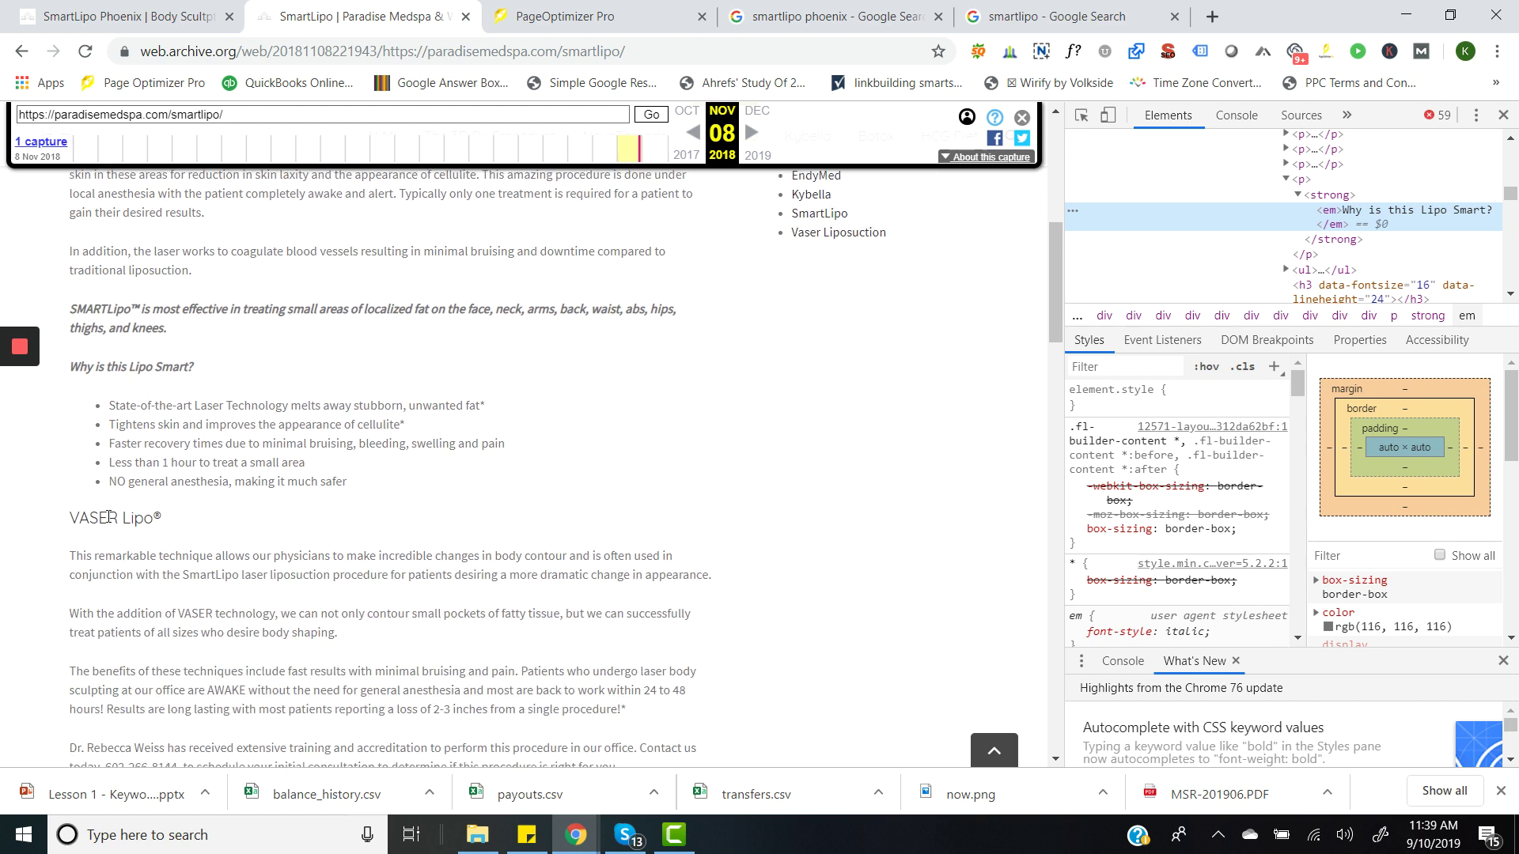
pyautogui.scroll(-5, 582, 500)
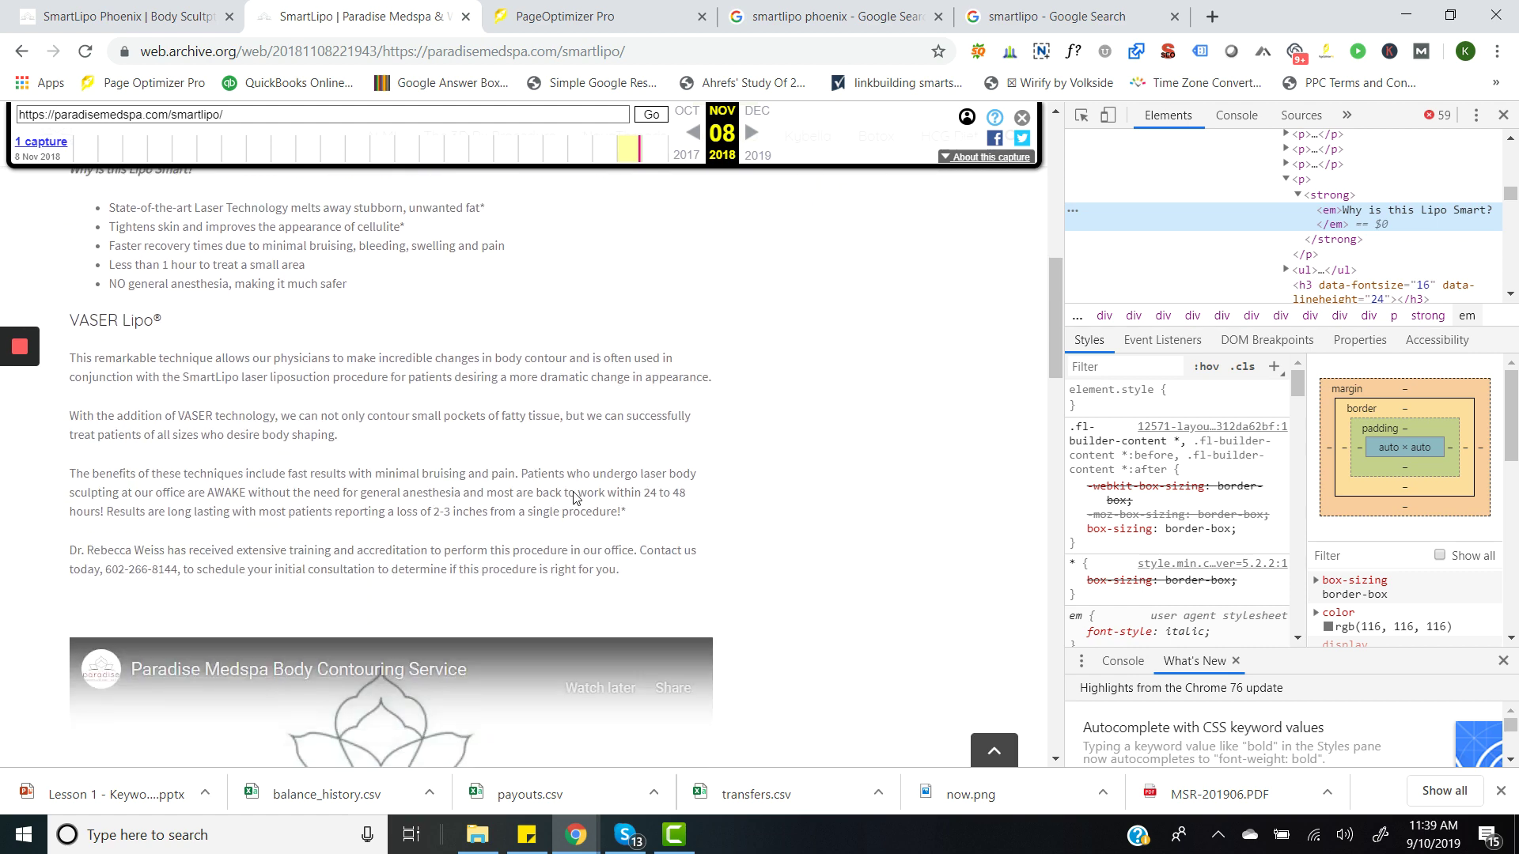
pyautogui.scroll(-4, 828, 522)
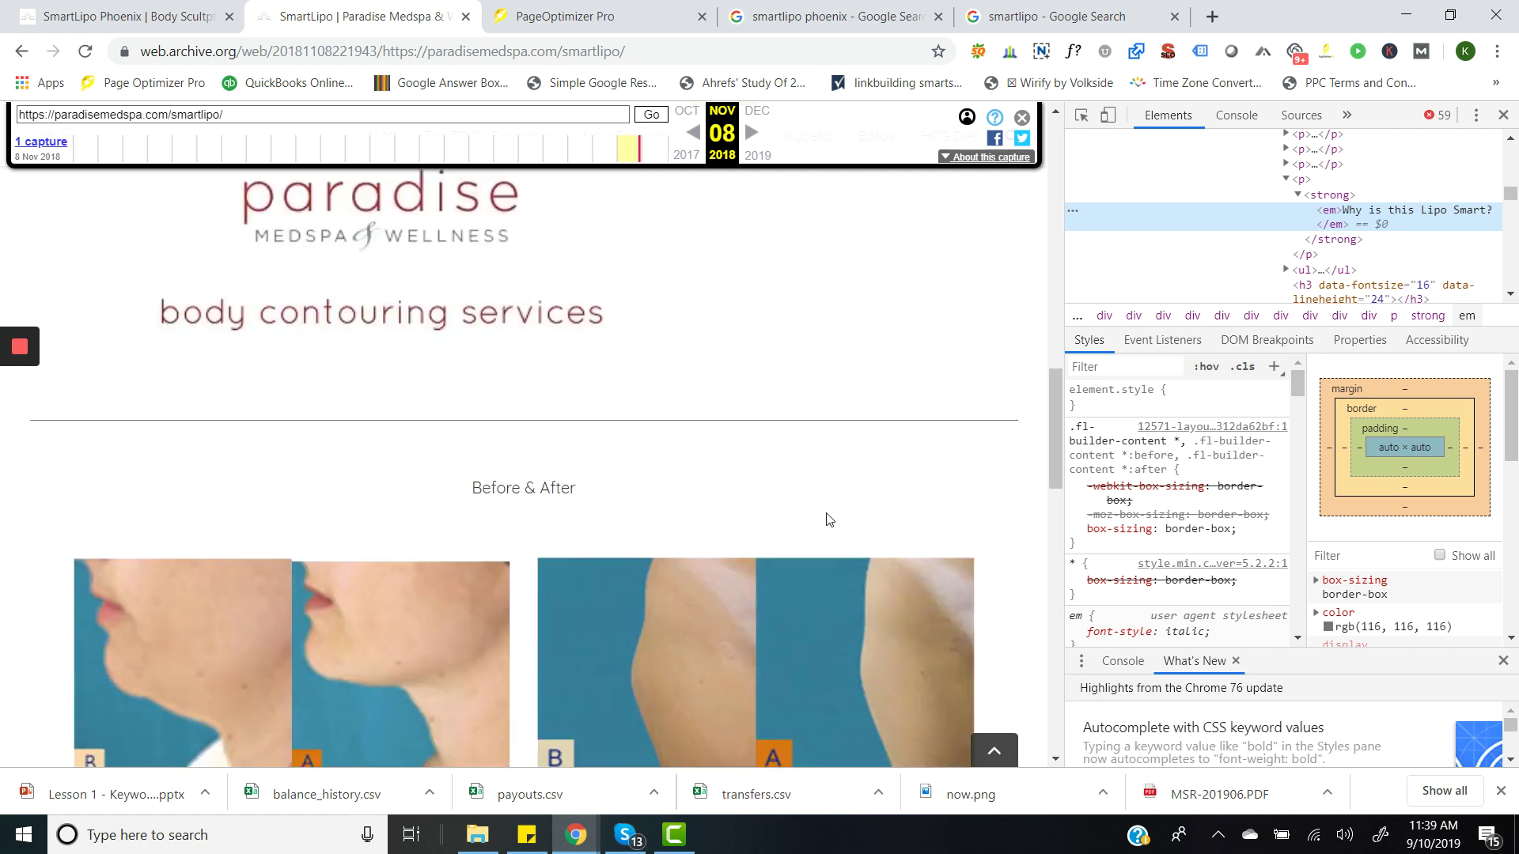
pyautogui.scroll(12, 823, 518)
pyautogui.scroll(3, 676, 512)
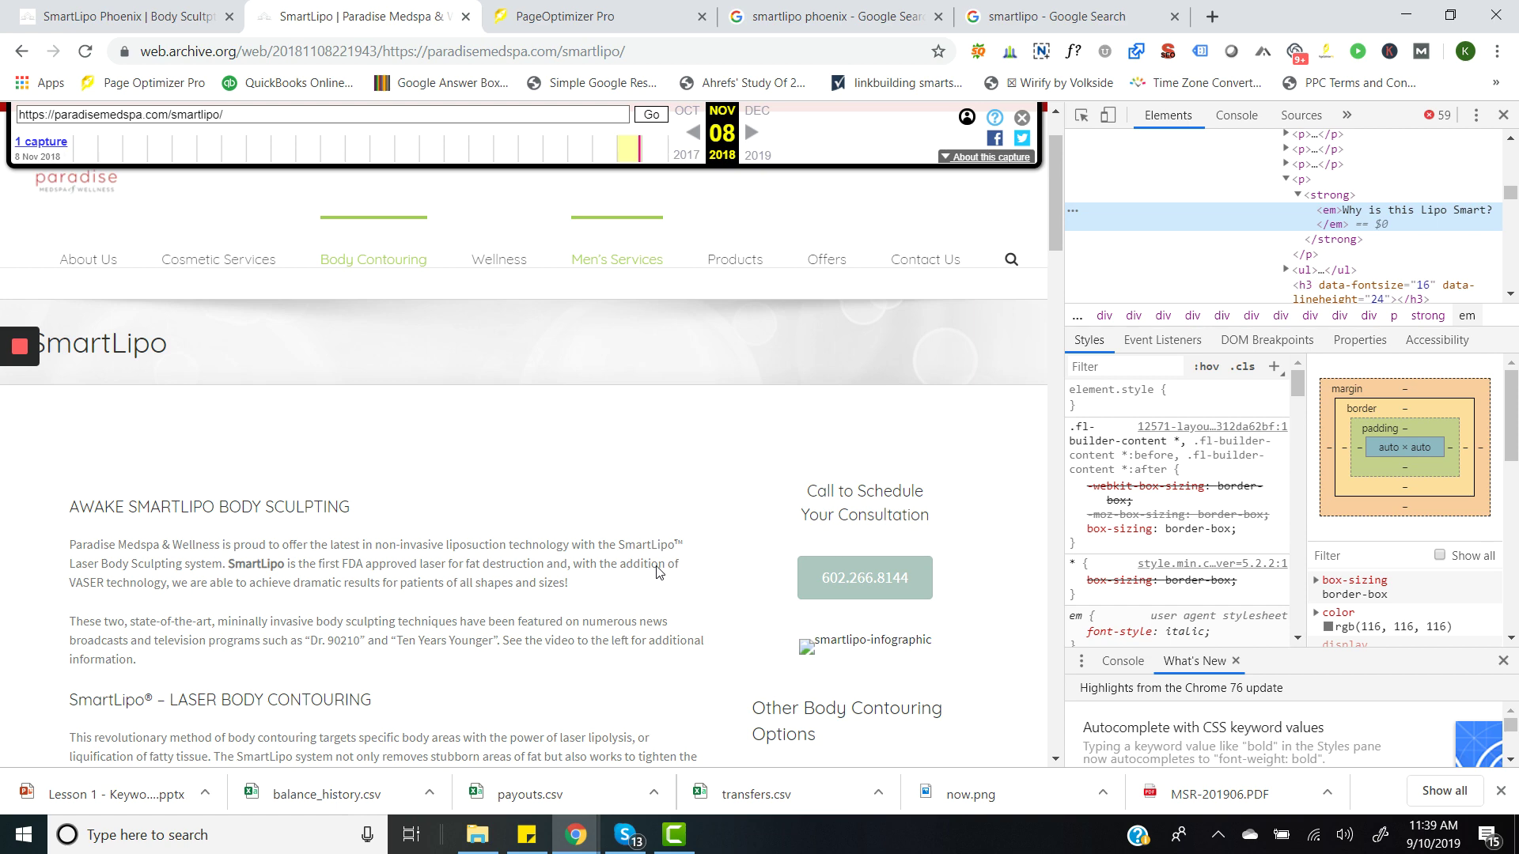
# - Open the smartlipo phoenix report from 9/1/2019, 1:59:10 PM in PageOptimizer Pro and inspect its keyword, variation and LSI optimization gauges
pyautogui.click(540, 16)
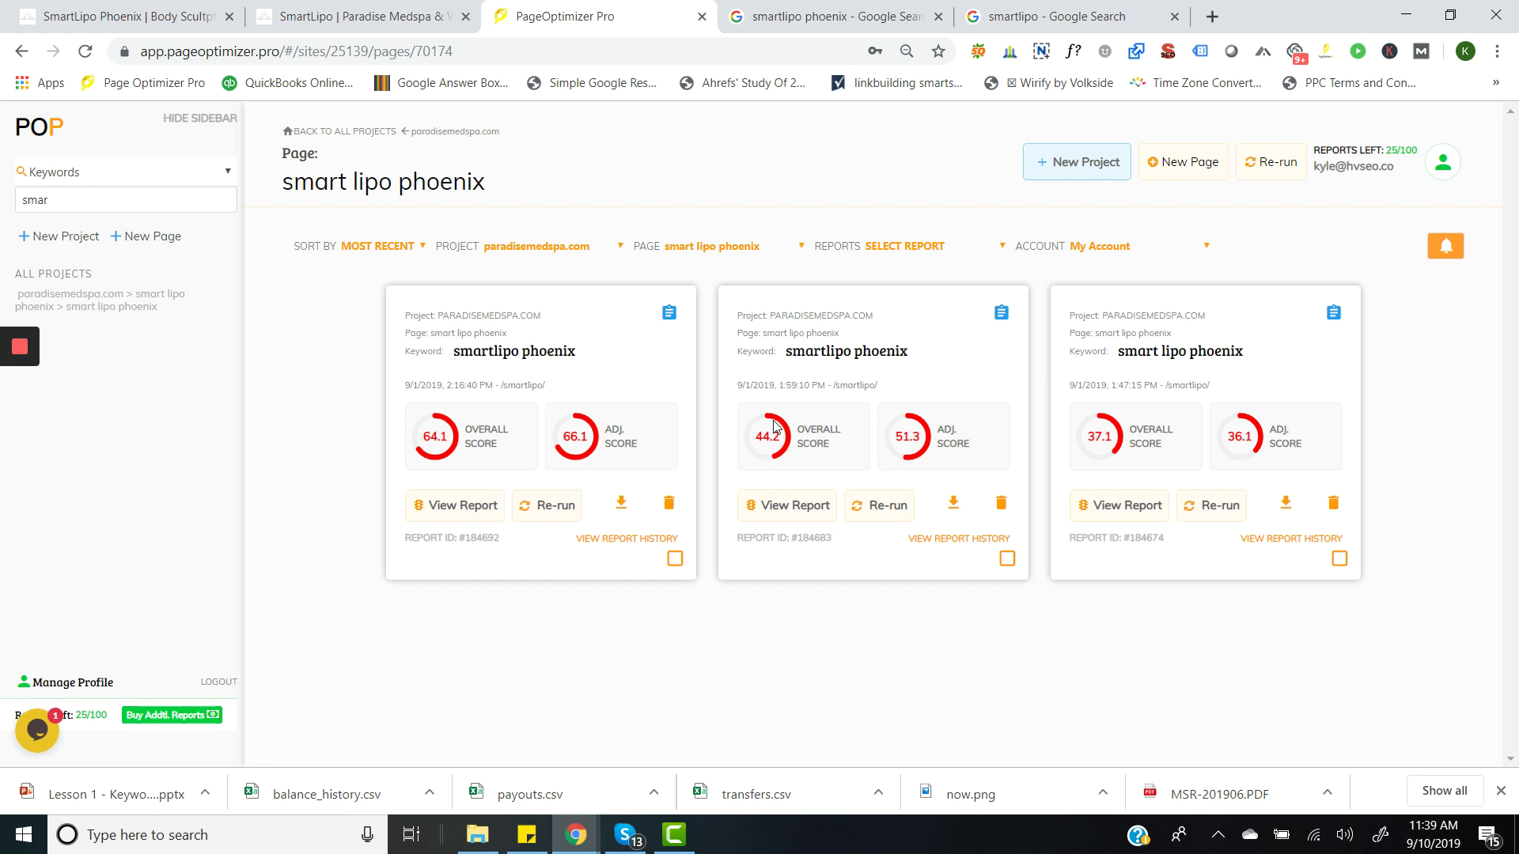
pyautogui.click(807, 513)
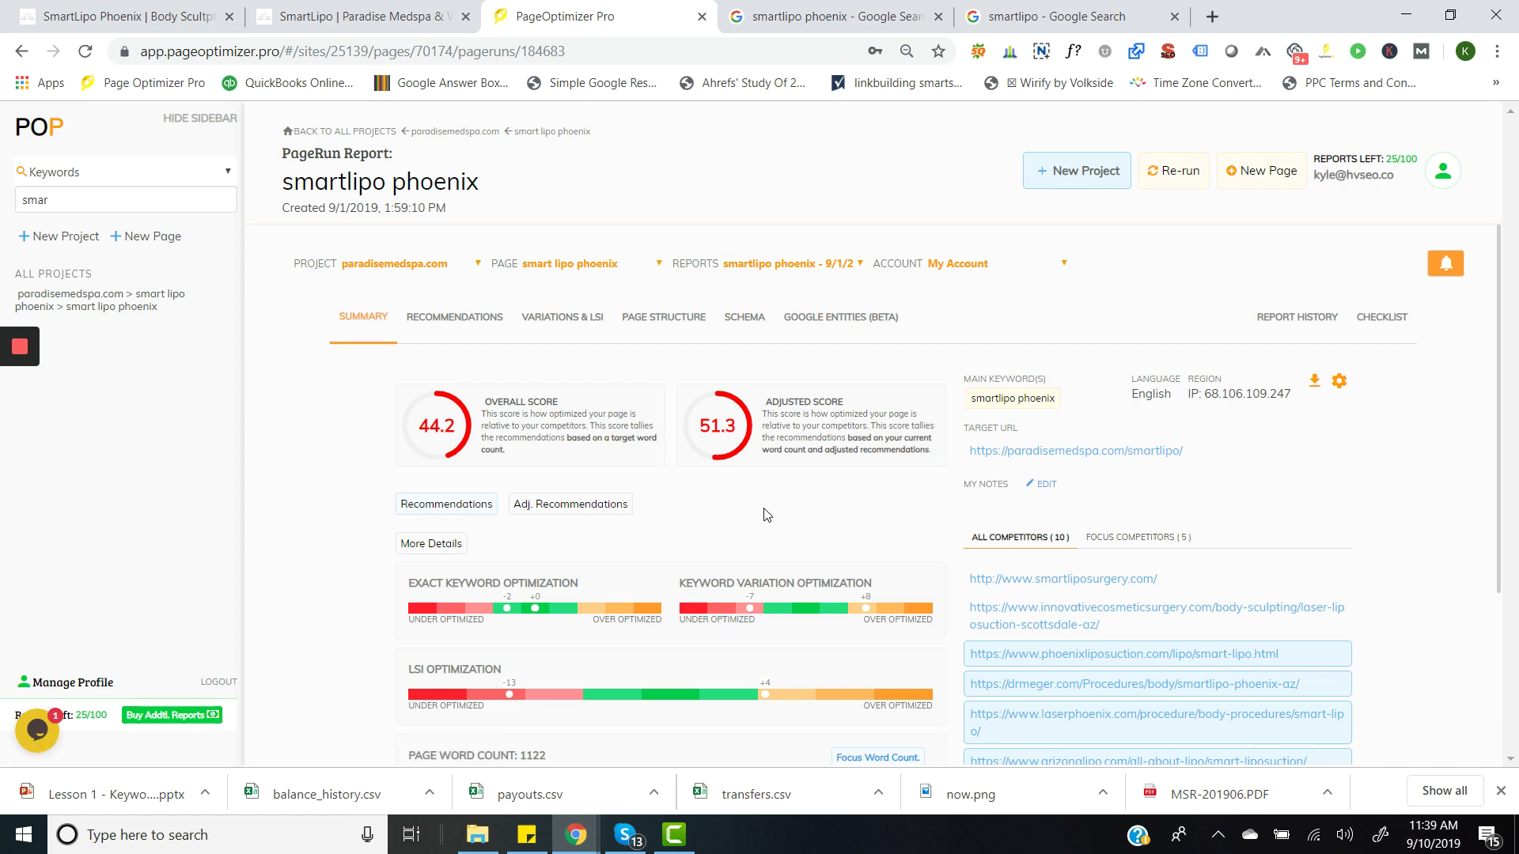
pyautogui.scroll(-2, 815, 486)
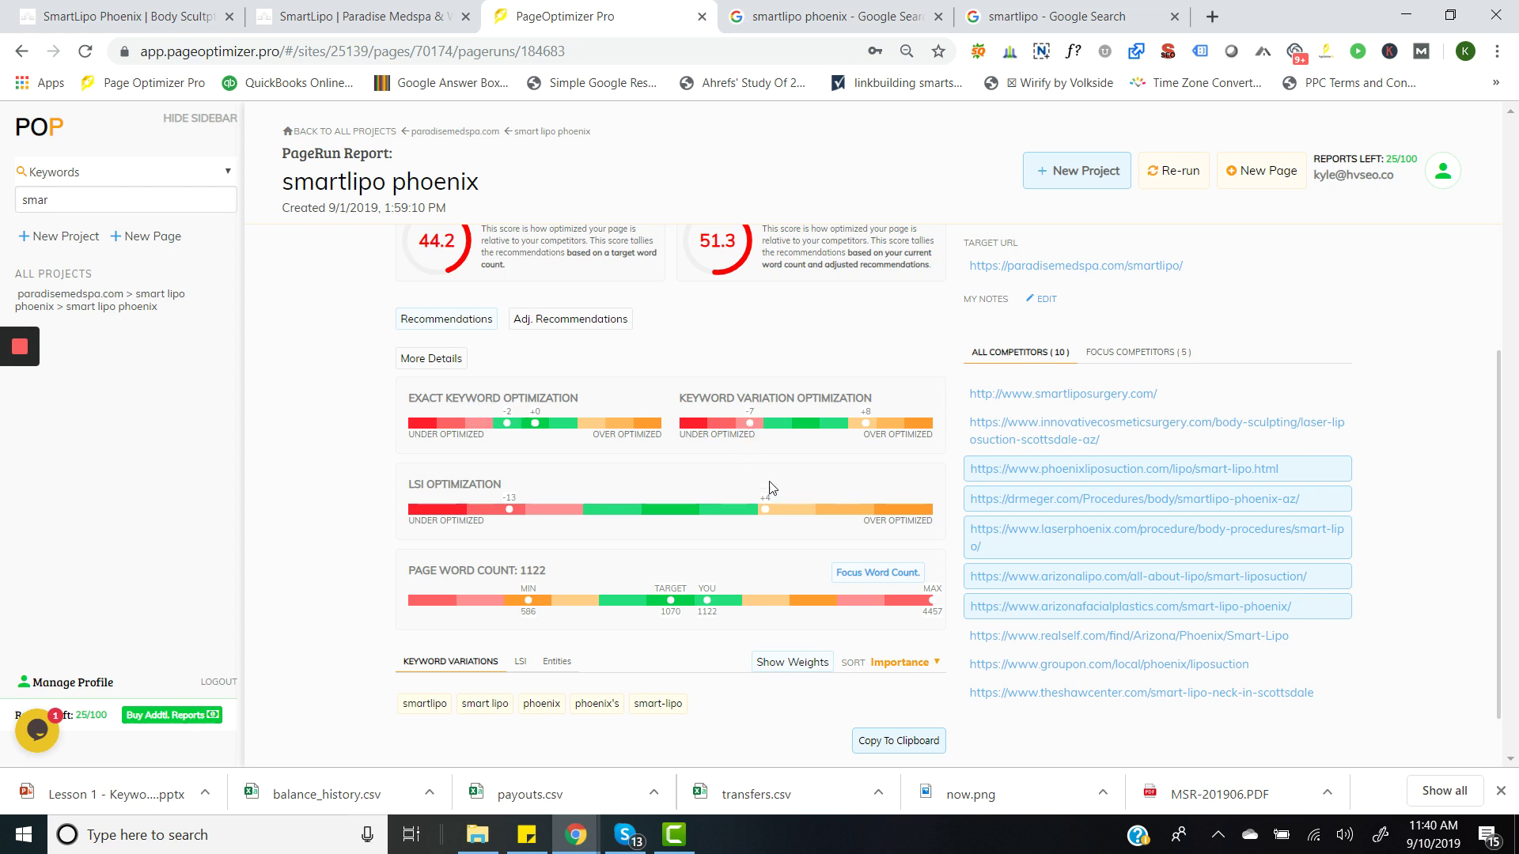
pyautogui.moveTo(507, 431)
pyautogui.moveTo(752, 432)
pyautogui.moveTo(511, 513)
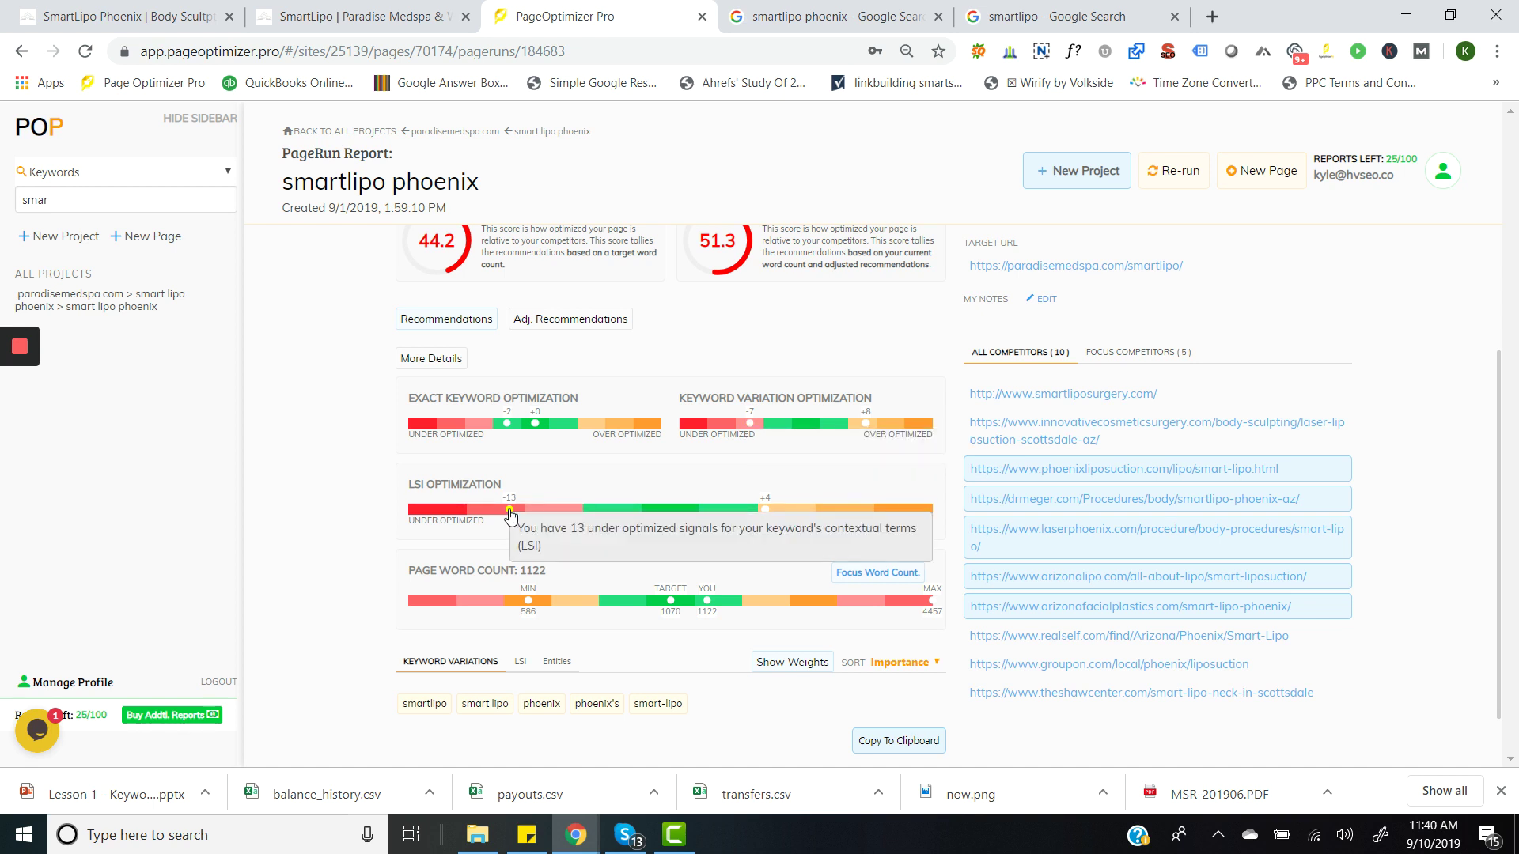
pyautogui.moveTo(773, 515)
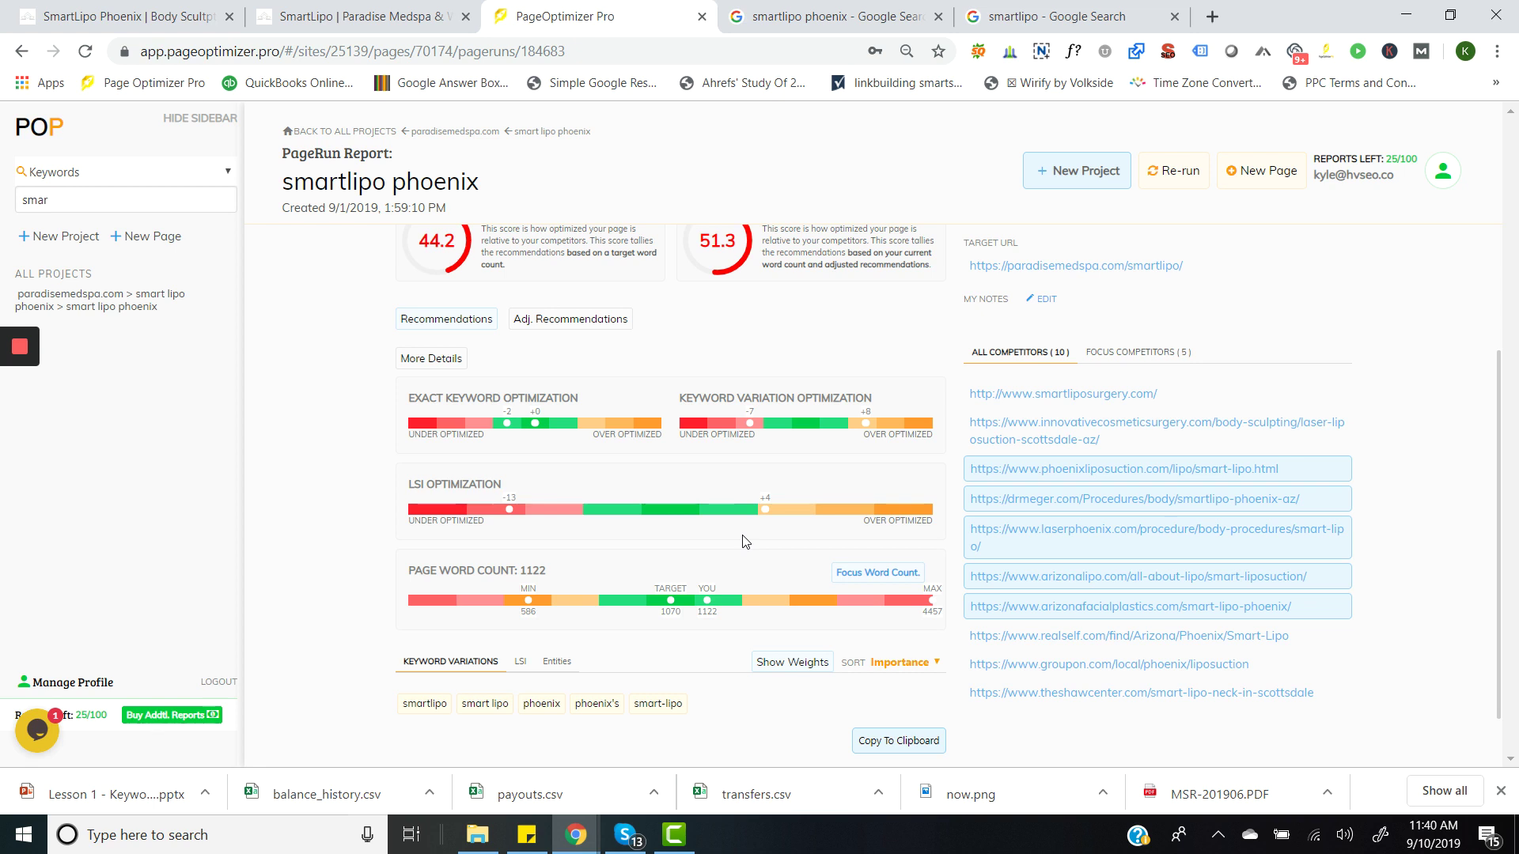
# - Locate the Best Practices entry among the account options
pyautogui.click(1444, 174)
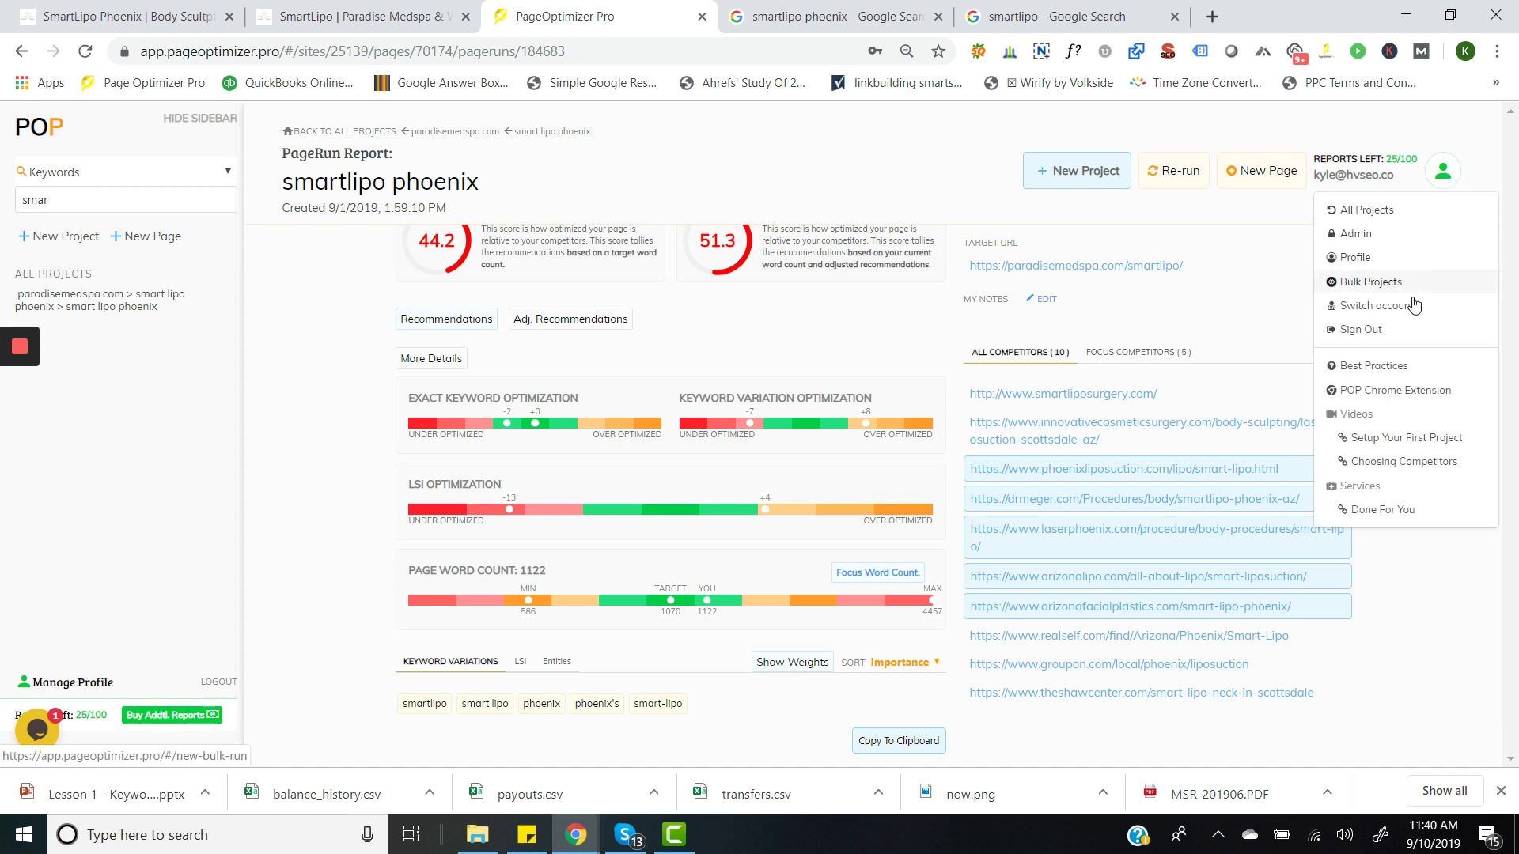
pyautogui.click(1400, 372)
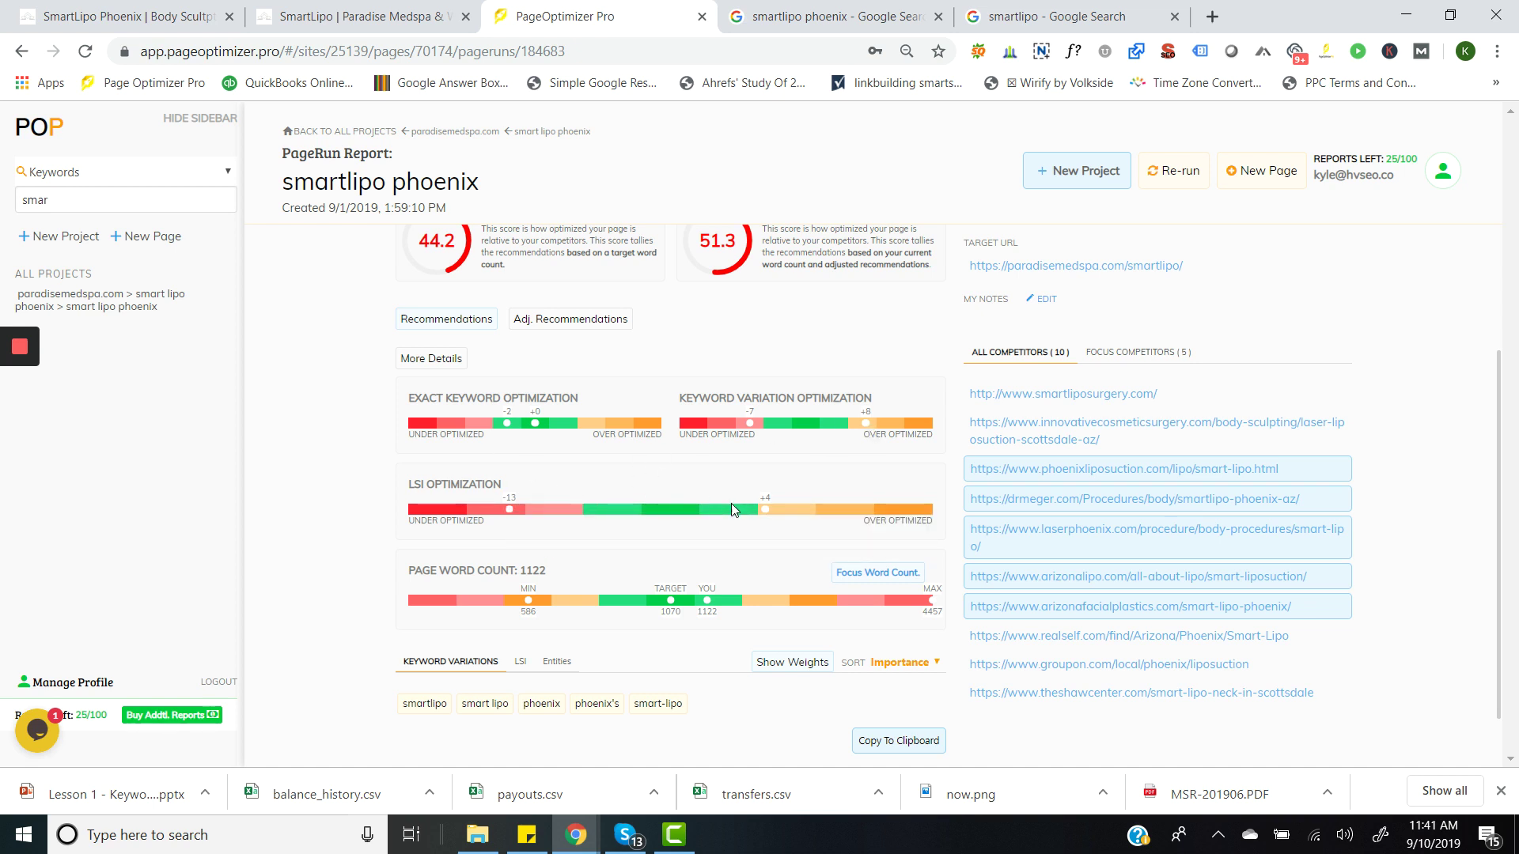
# - Expand the optimization gauges into separate under- and over-optimized details, inspect the keyword variation signals, and collapse them again
pyautogui.click(448, 364)
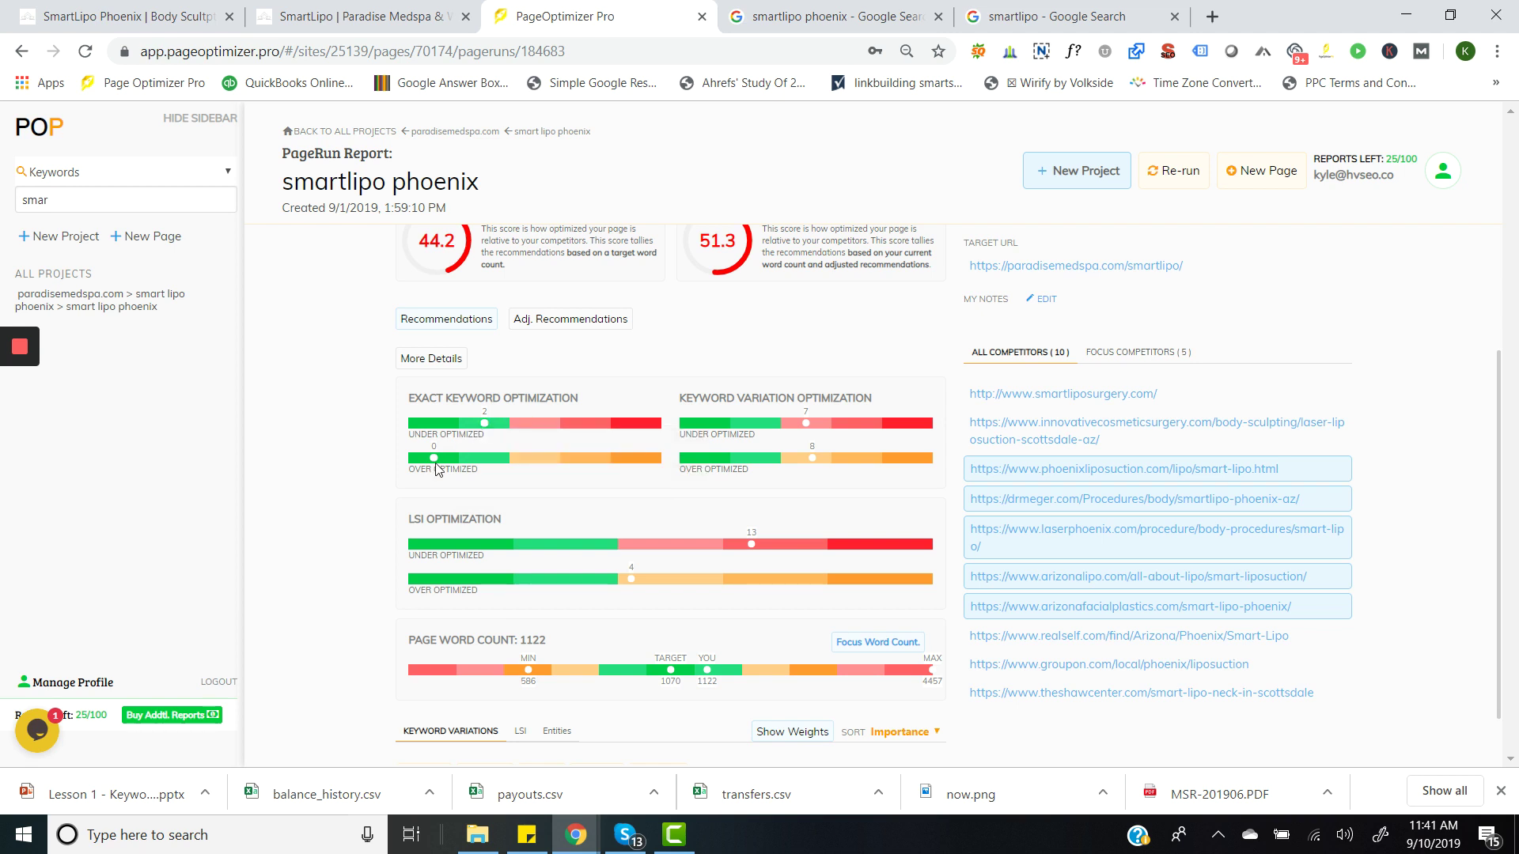
pyautogui.moveTo(809, 434)
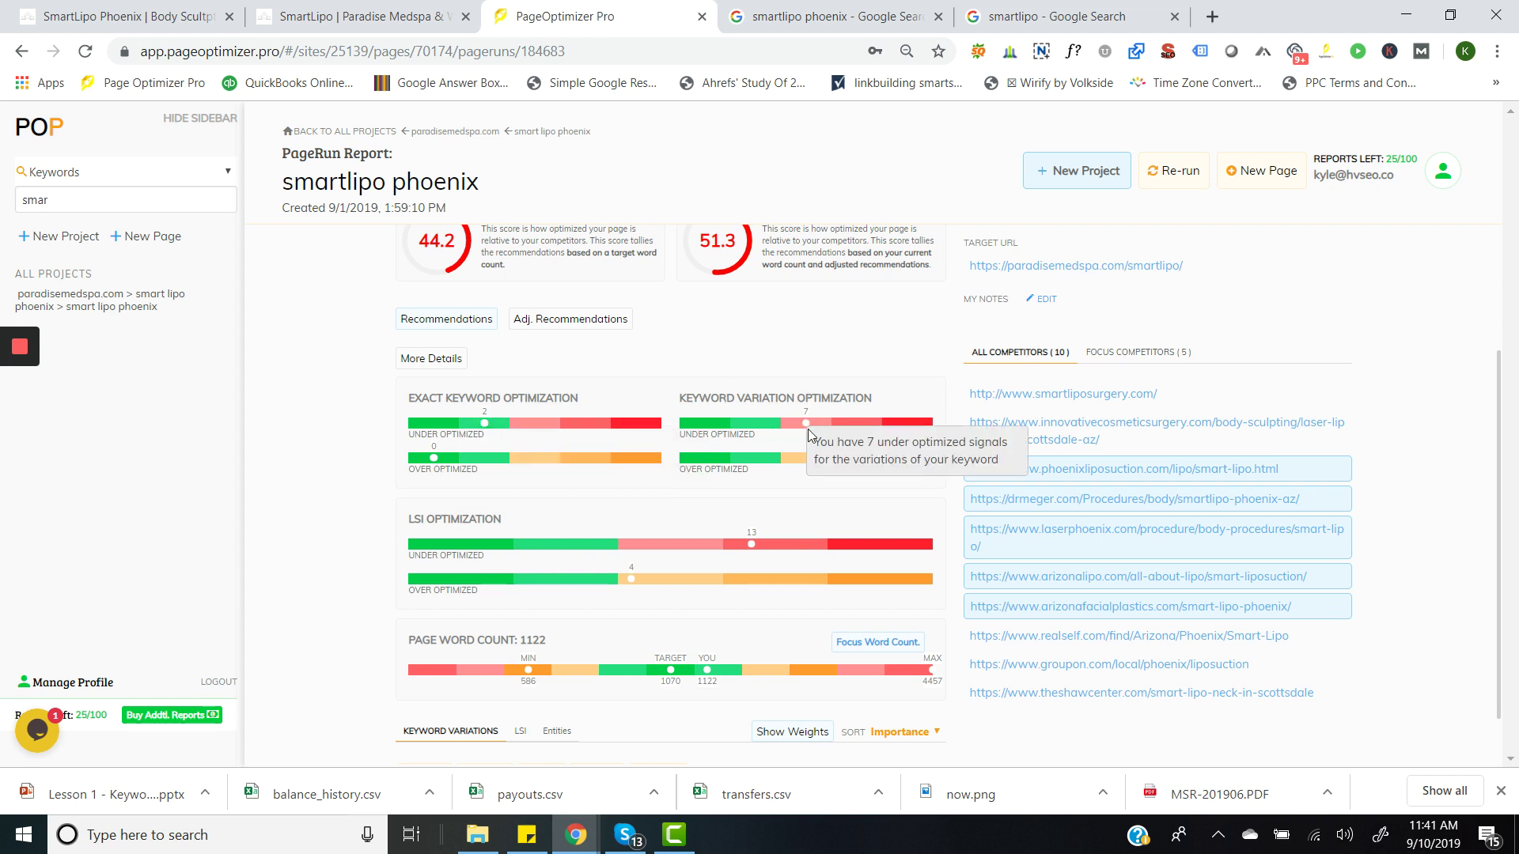
pyautogui.moveTo(817, 468)
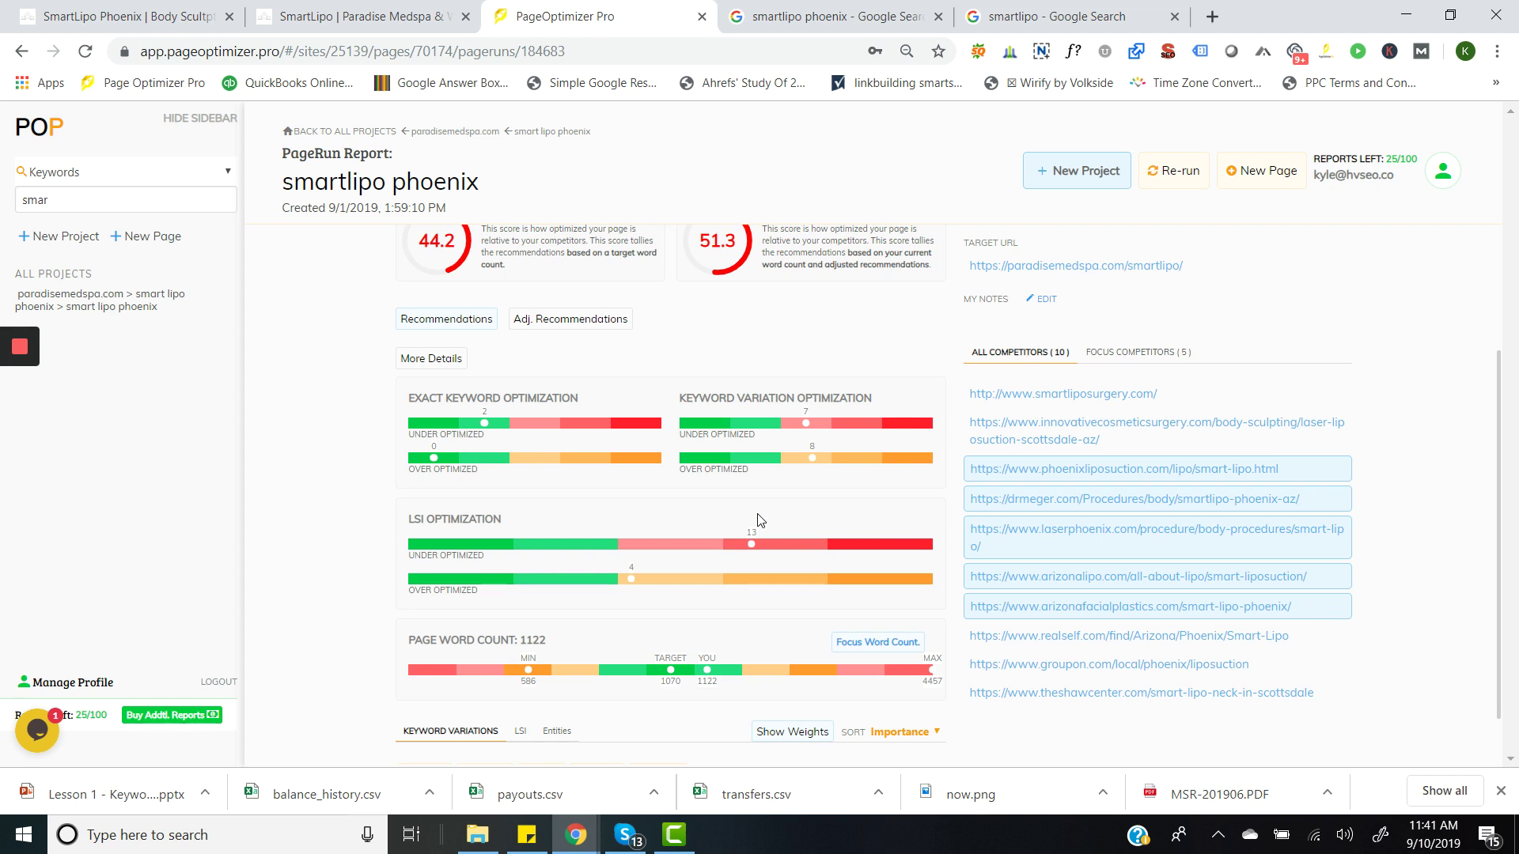
pyautogui.click(431, 358)
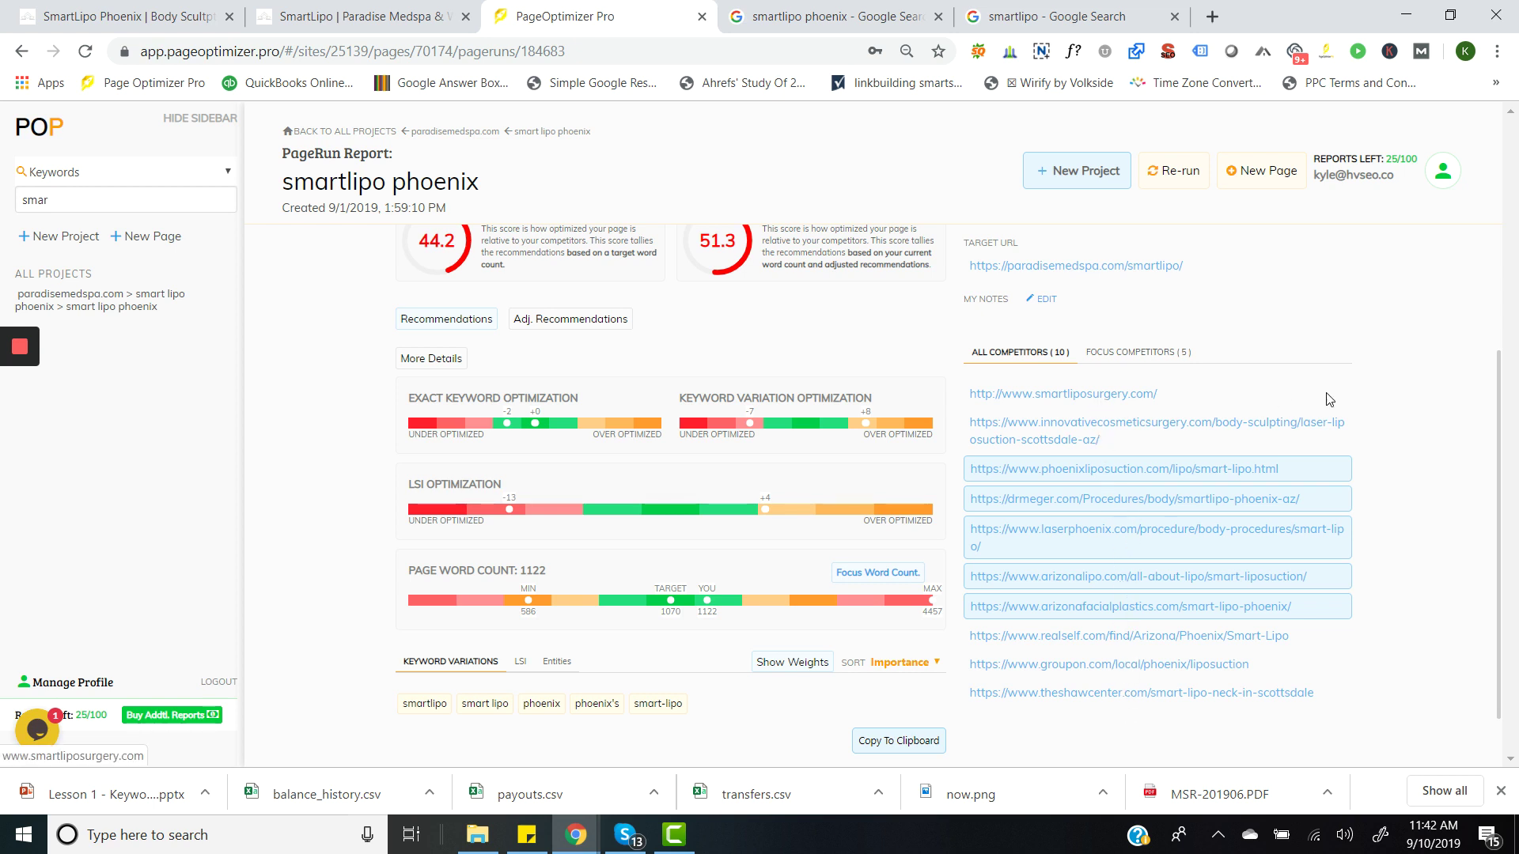
# - Open the report's recommendations and review the full list for keyword variations
pyautogui.scroll(-1, 1380, 376)
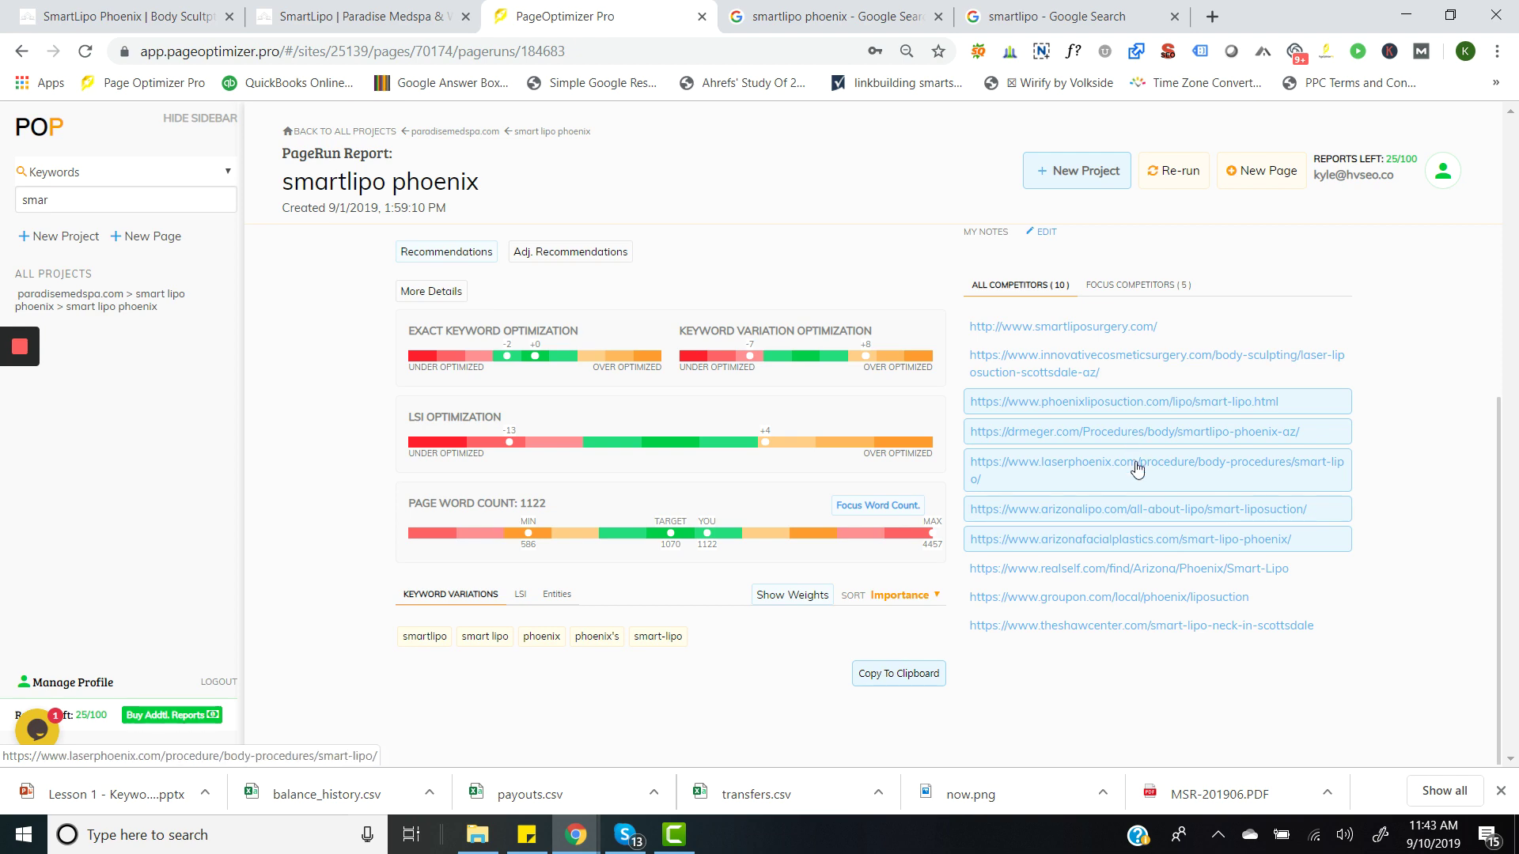
pyautogui.scroll(2, 1135, 466)
pyautogui.click(469, 264)
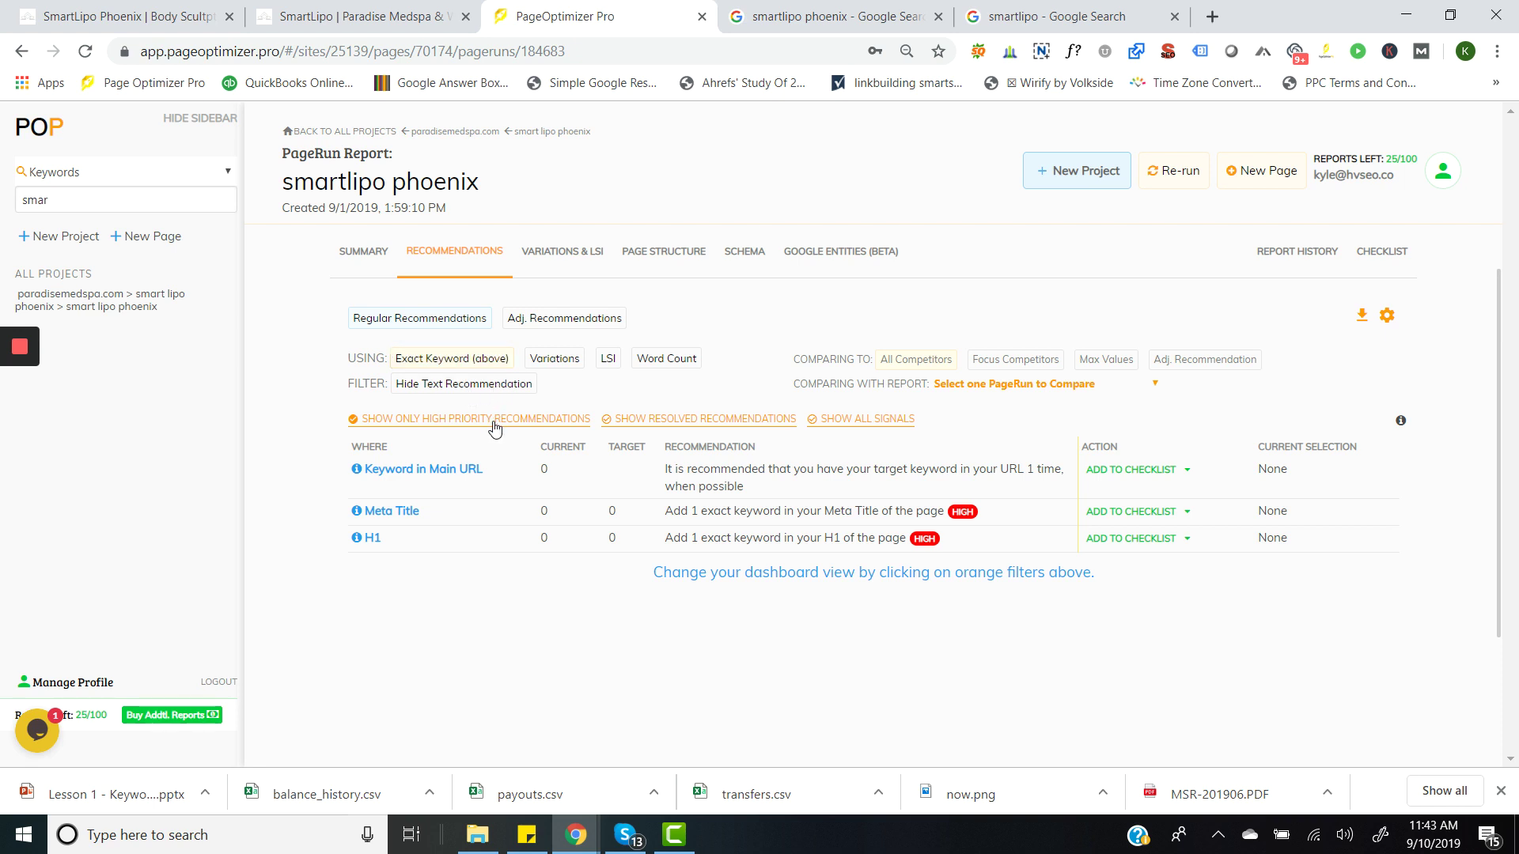
pyautogui.click(552, 366)
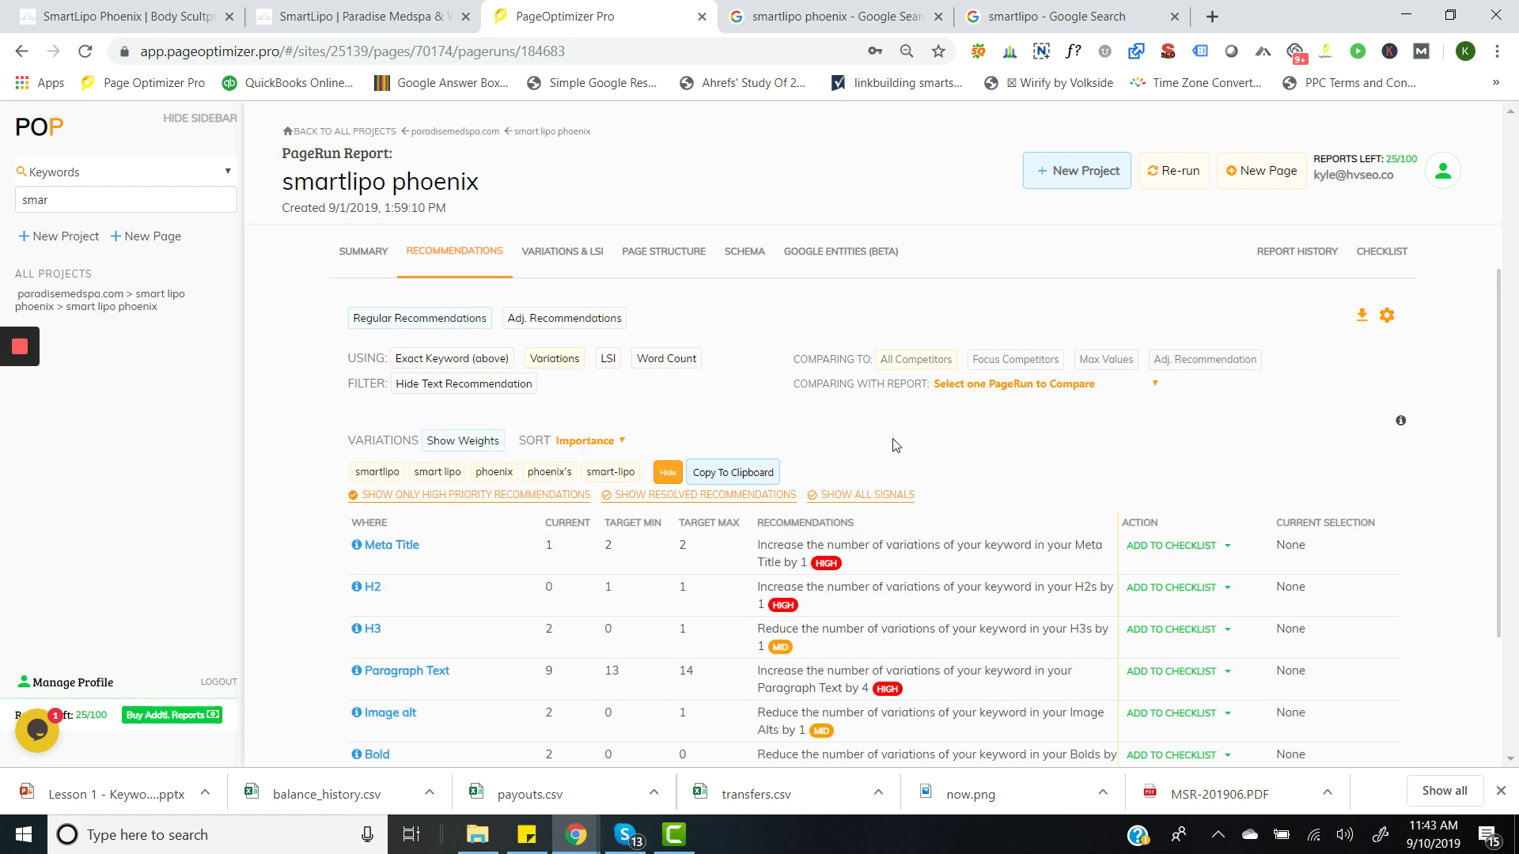
pyautogui.scroll(-4, 909, 459)
pyautogui.scroll(2, 925, 474)
pyautogui.scroll(-2, 930, 478)
pyautogui.scroll(-3, 929, 478)
pyautogui.scroll(4, 929, 477)
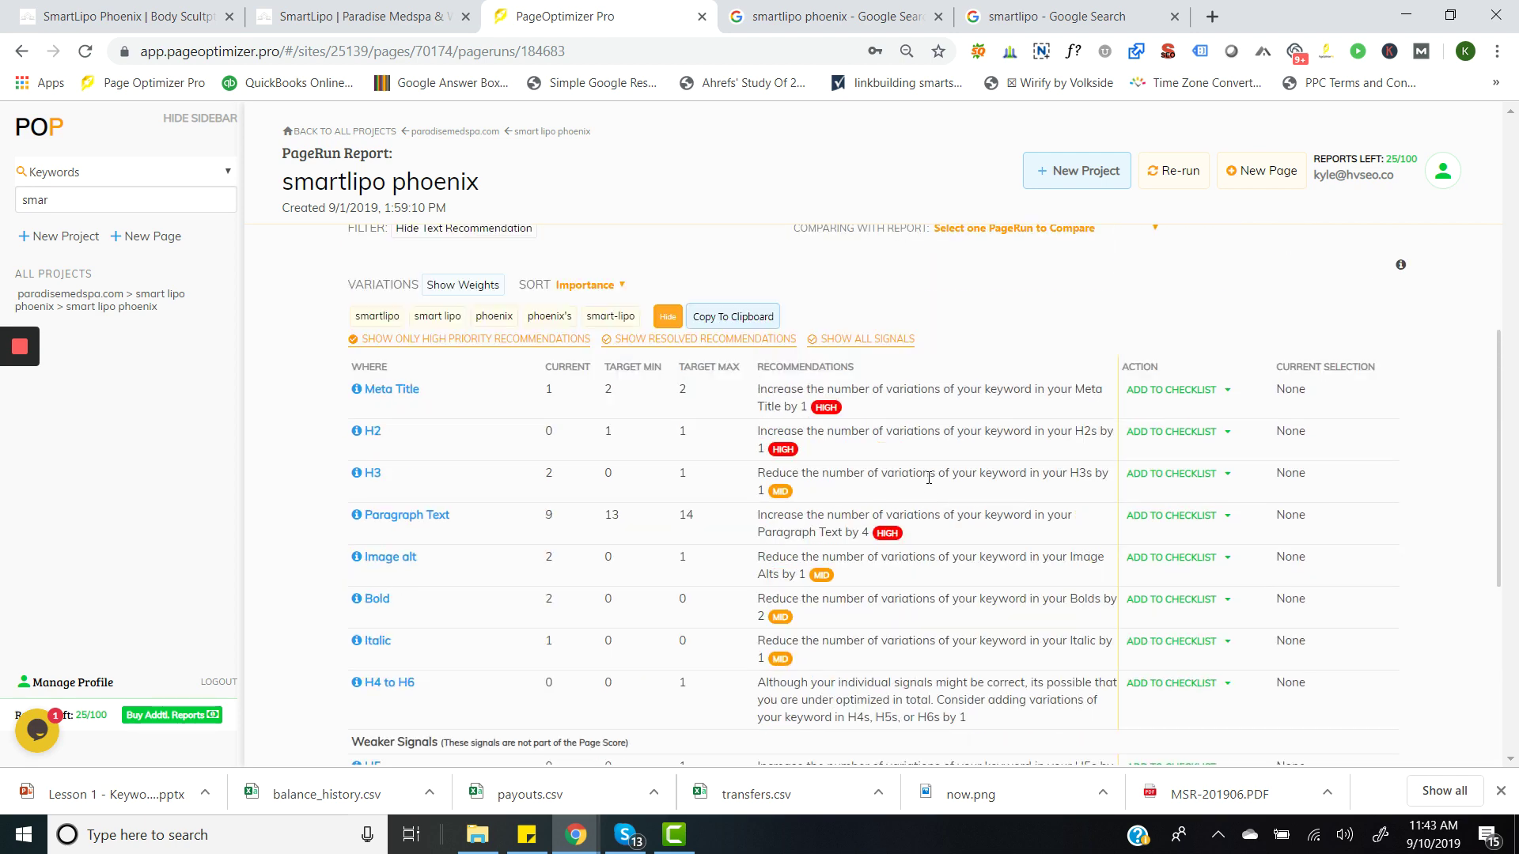
pyautogui.scroll(1, 799, 423)
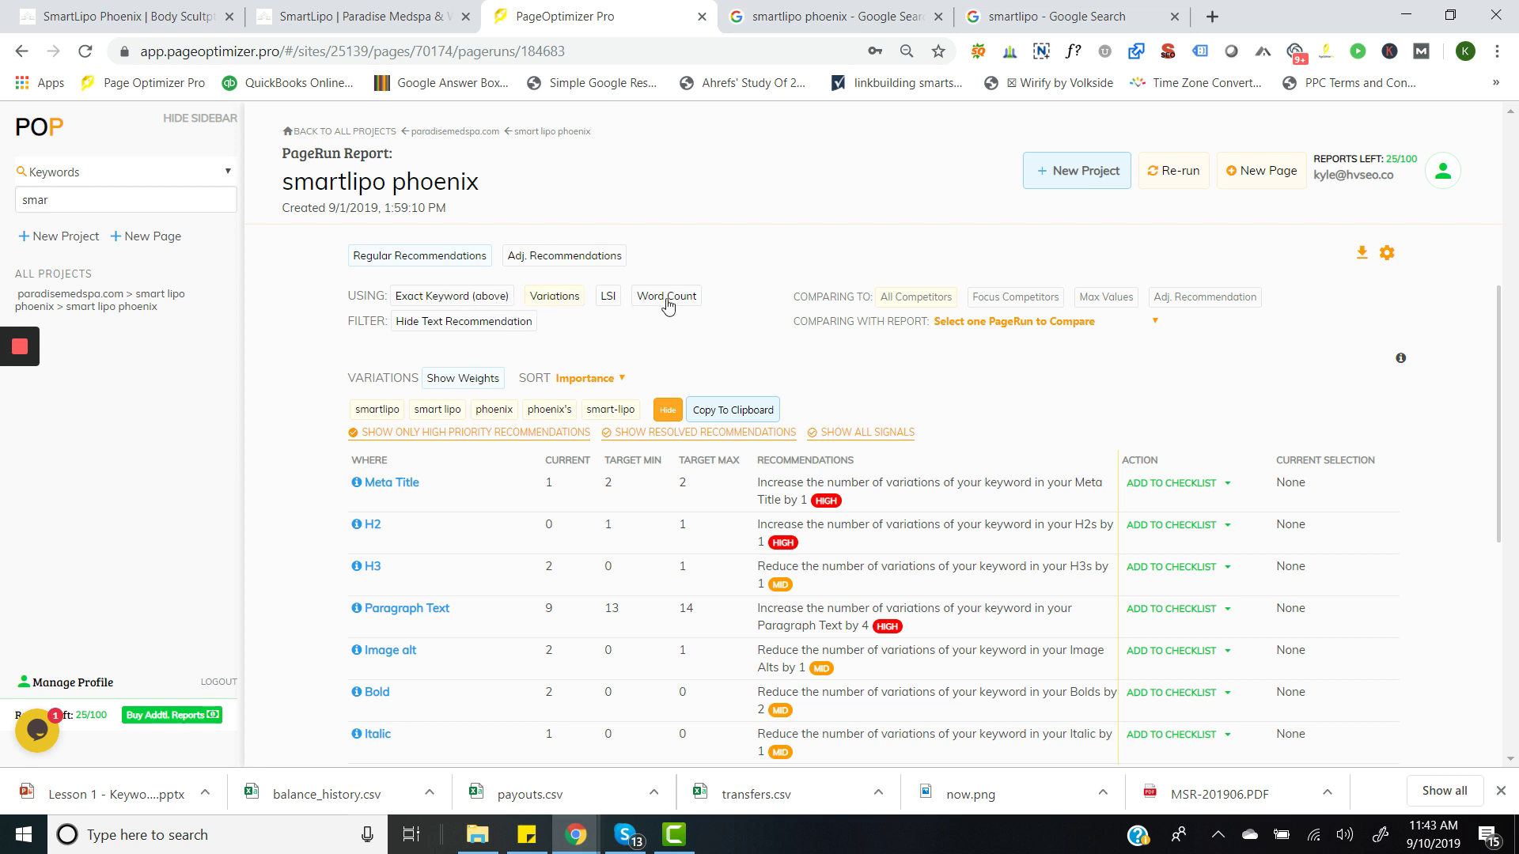
# - Filter the variation recommendations to high priority only, to all signals, and to resolved ones, reviewing the resolved list
pyautogui.click(514, 434)
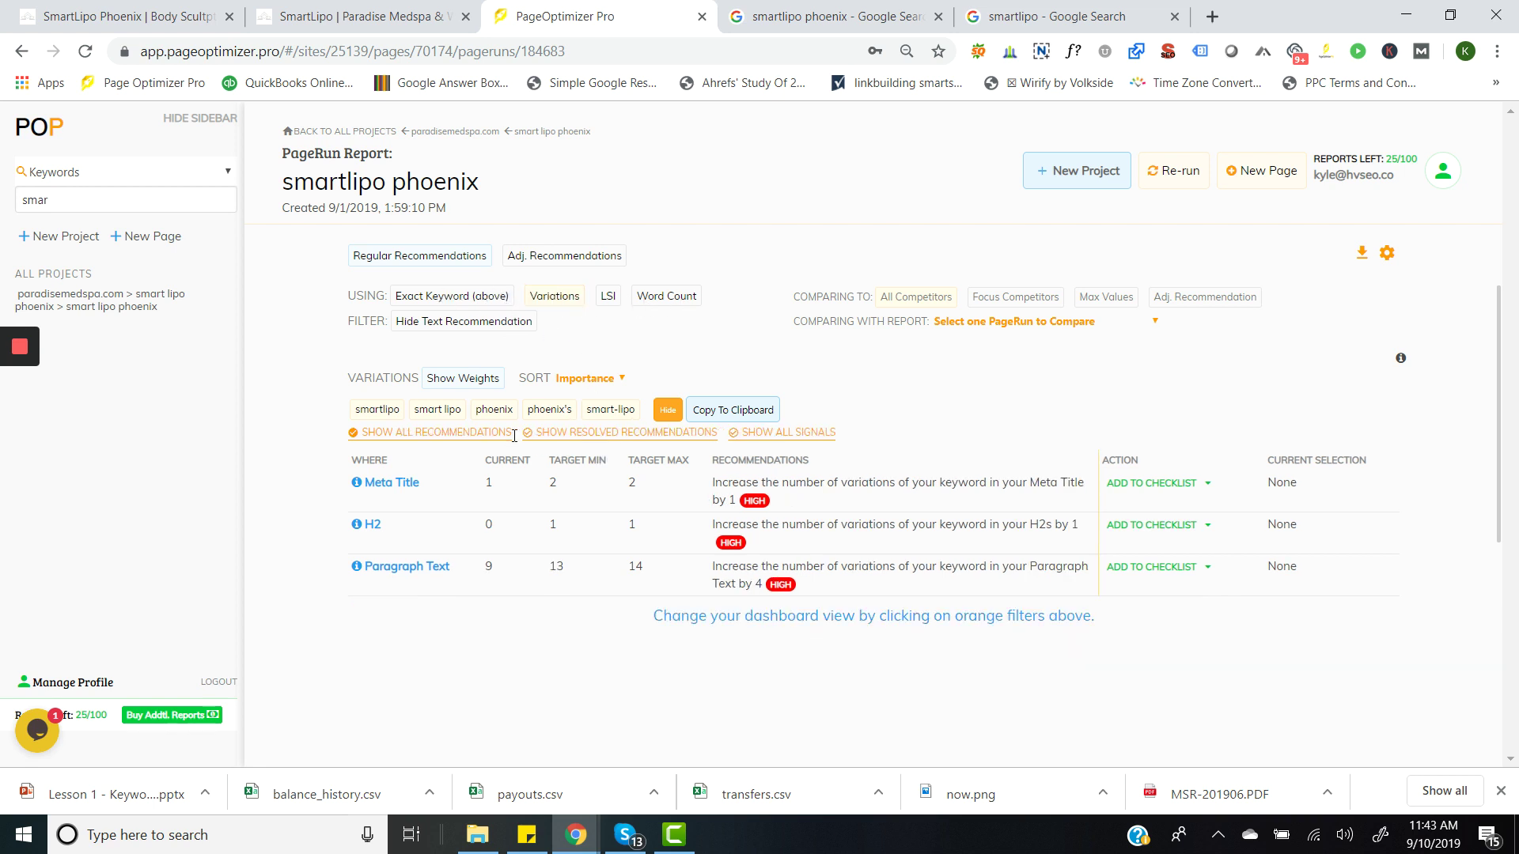
pyautogui.click(786, 434)
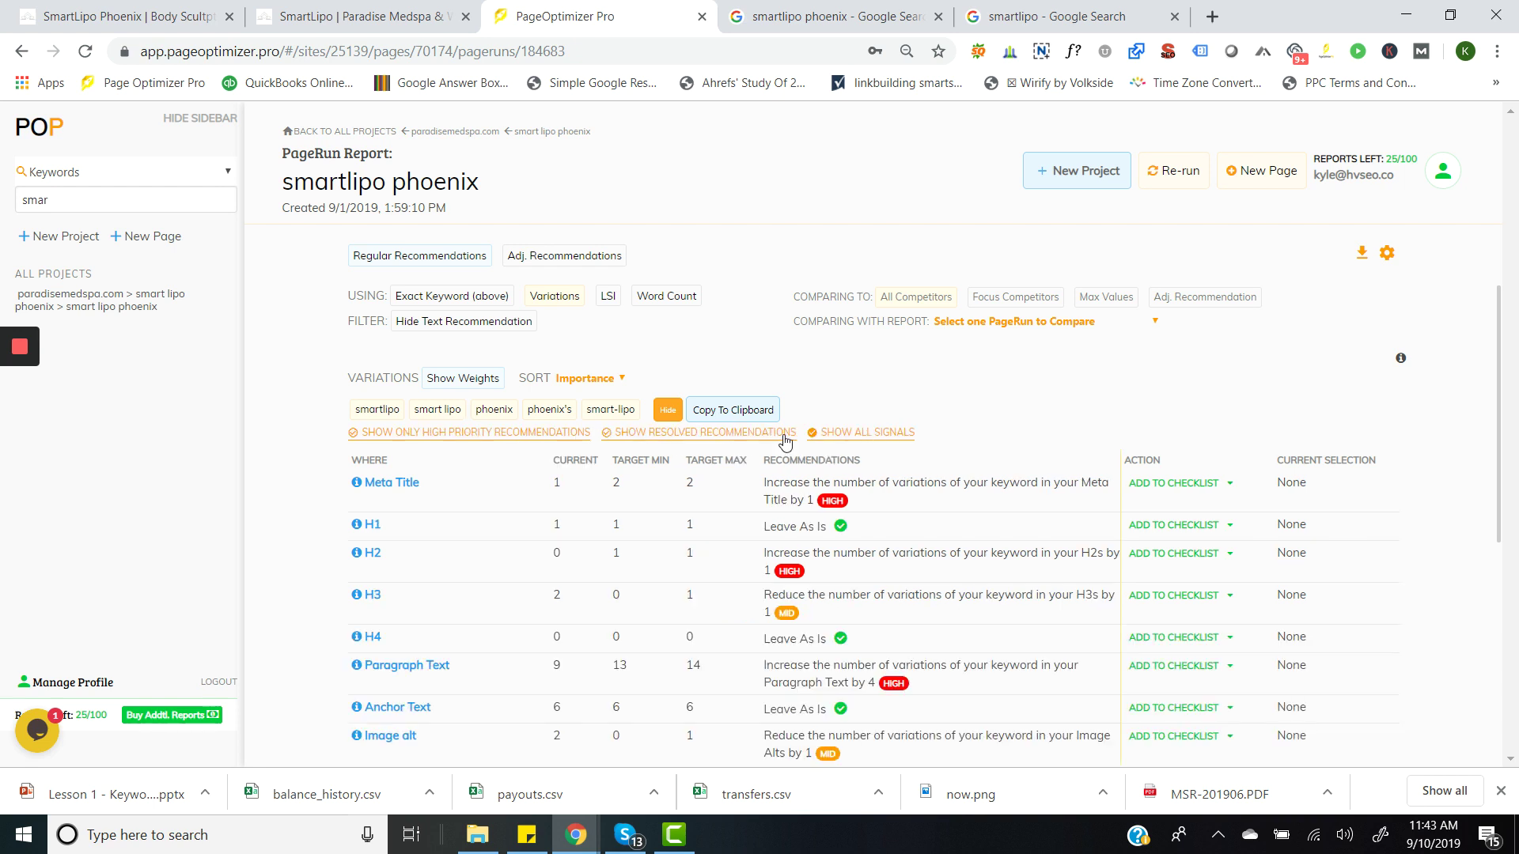
pyautogui.click(661, 443)
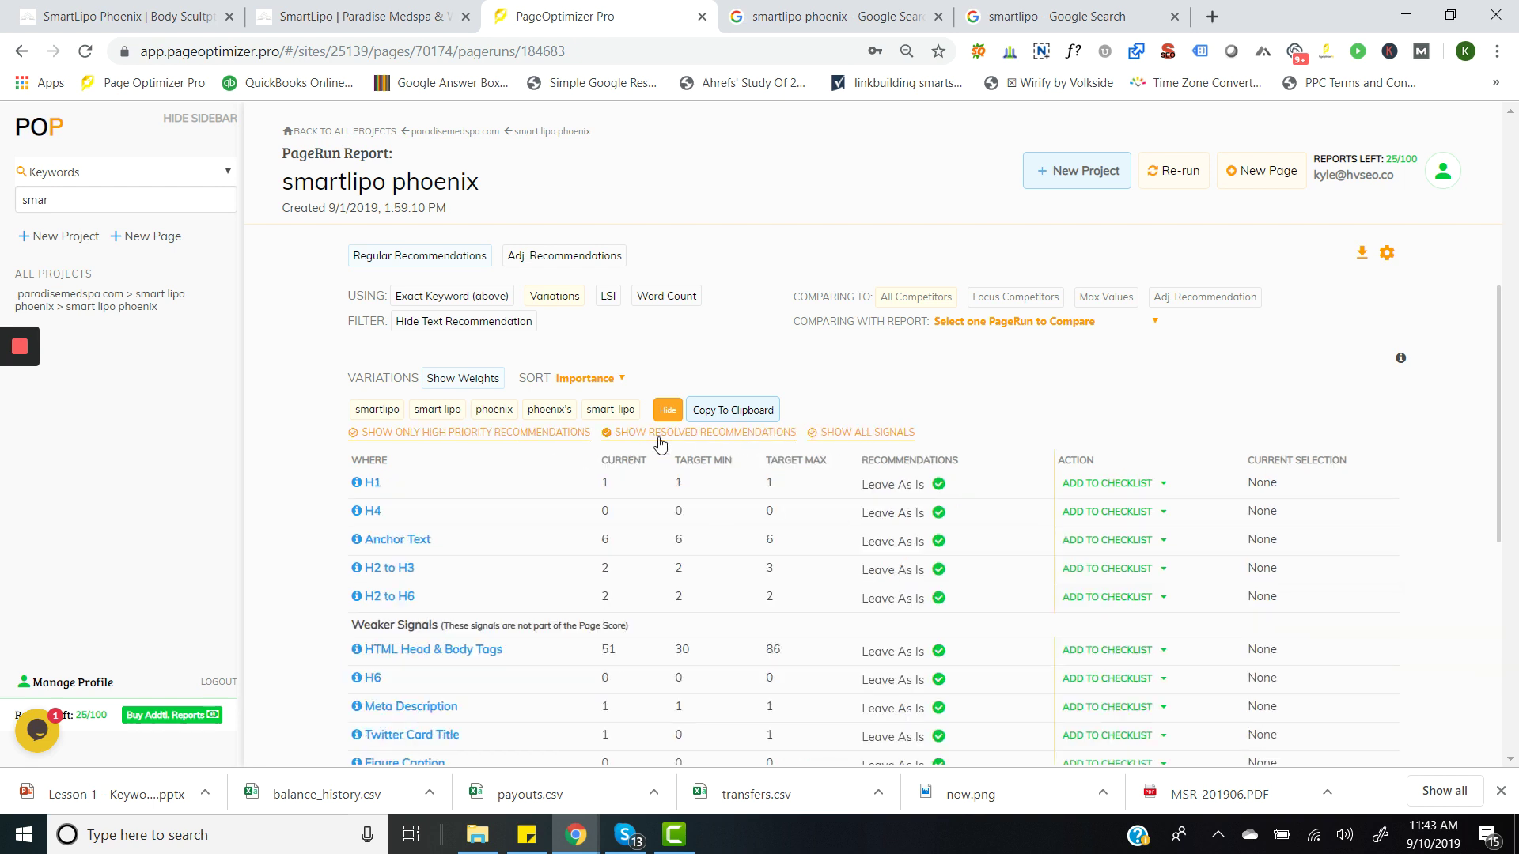
pyautogui.scroll(-2, 837, 515)
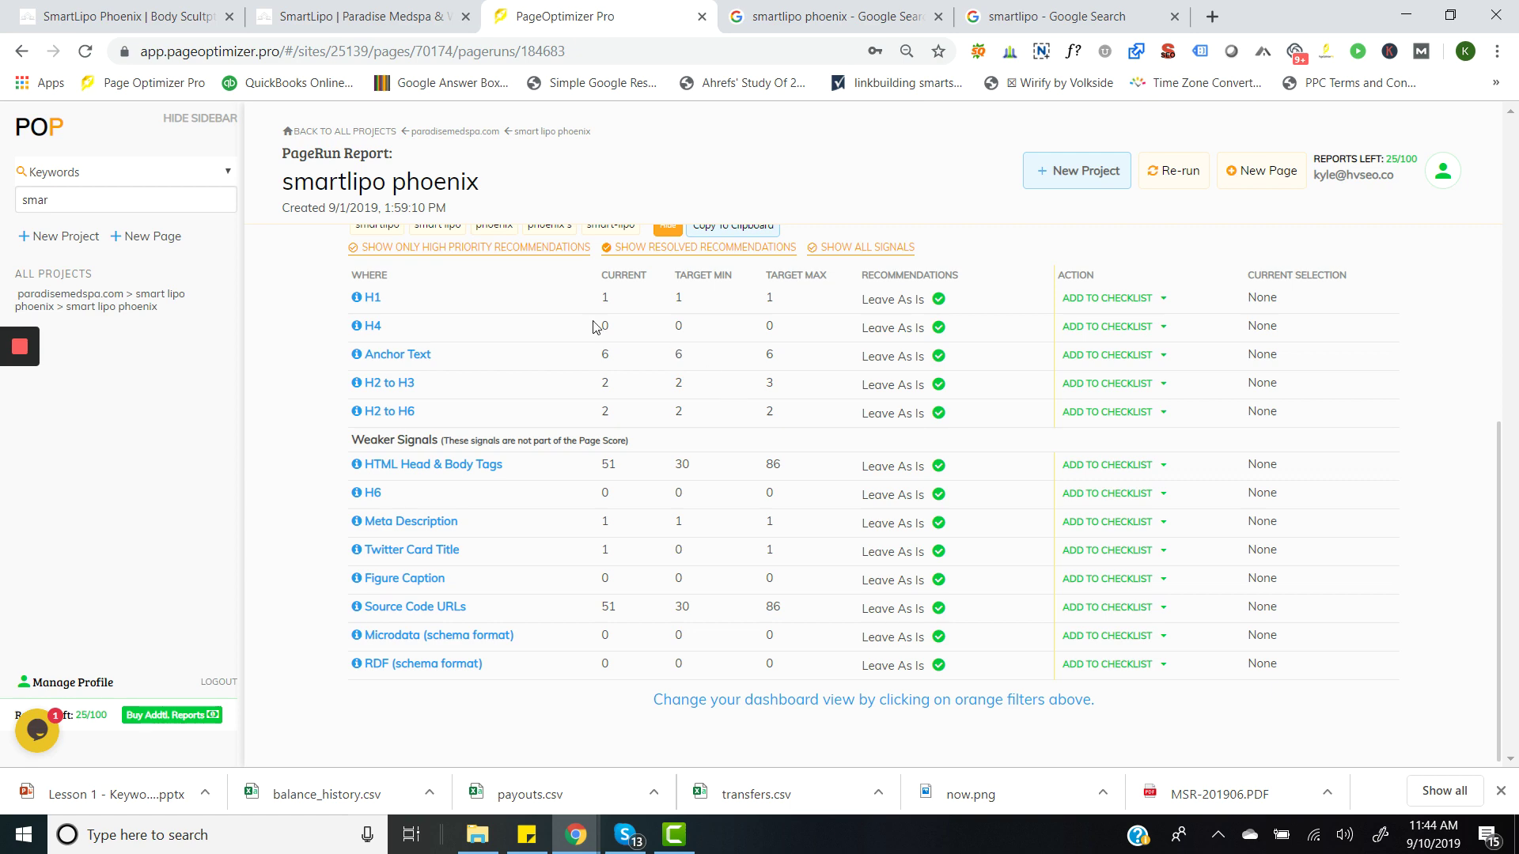
pyautogui.scroll(1, 688, 364)
pyautogui.scroll(2, 762, 393)
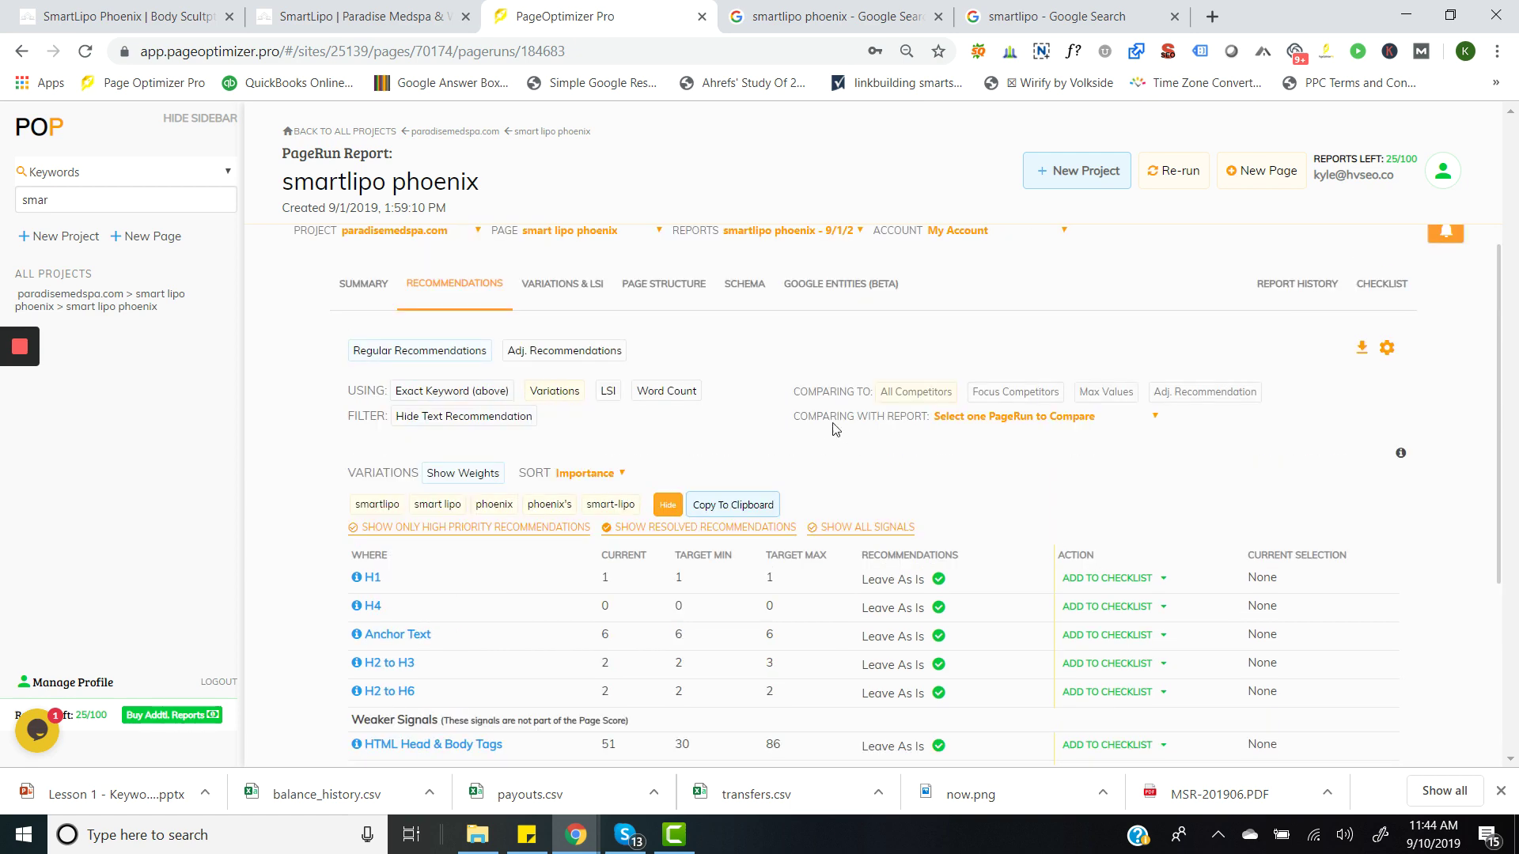
# - Show the LSI recommendations with the contextual term list hidden, and check them with the high-priority filter on and off
pyautogui.click(609, 392)
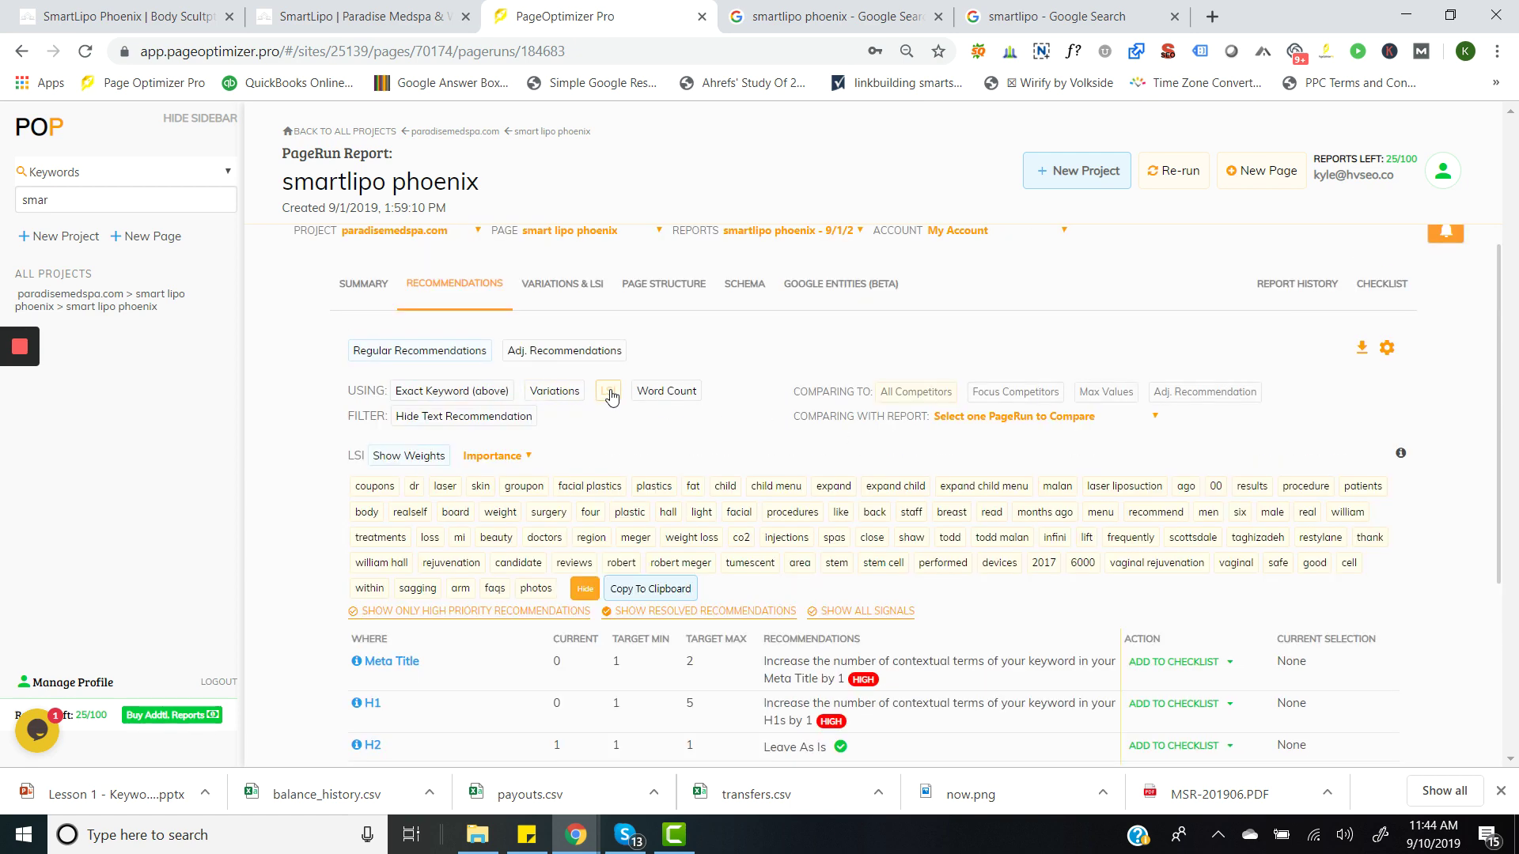
pyautogui.click(586, 590)
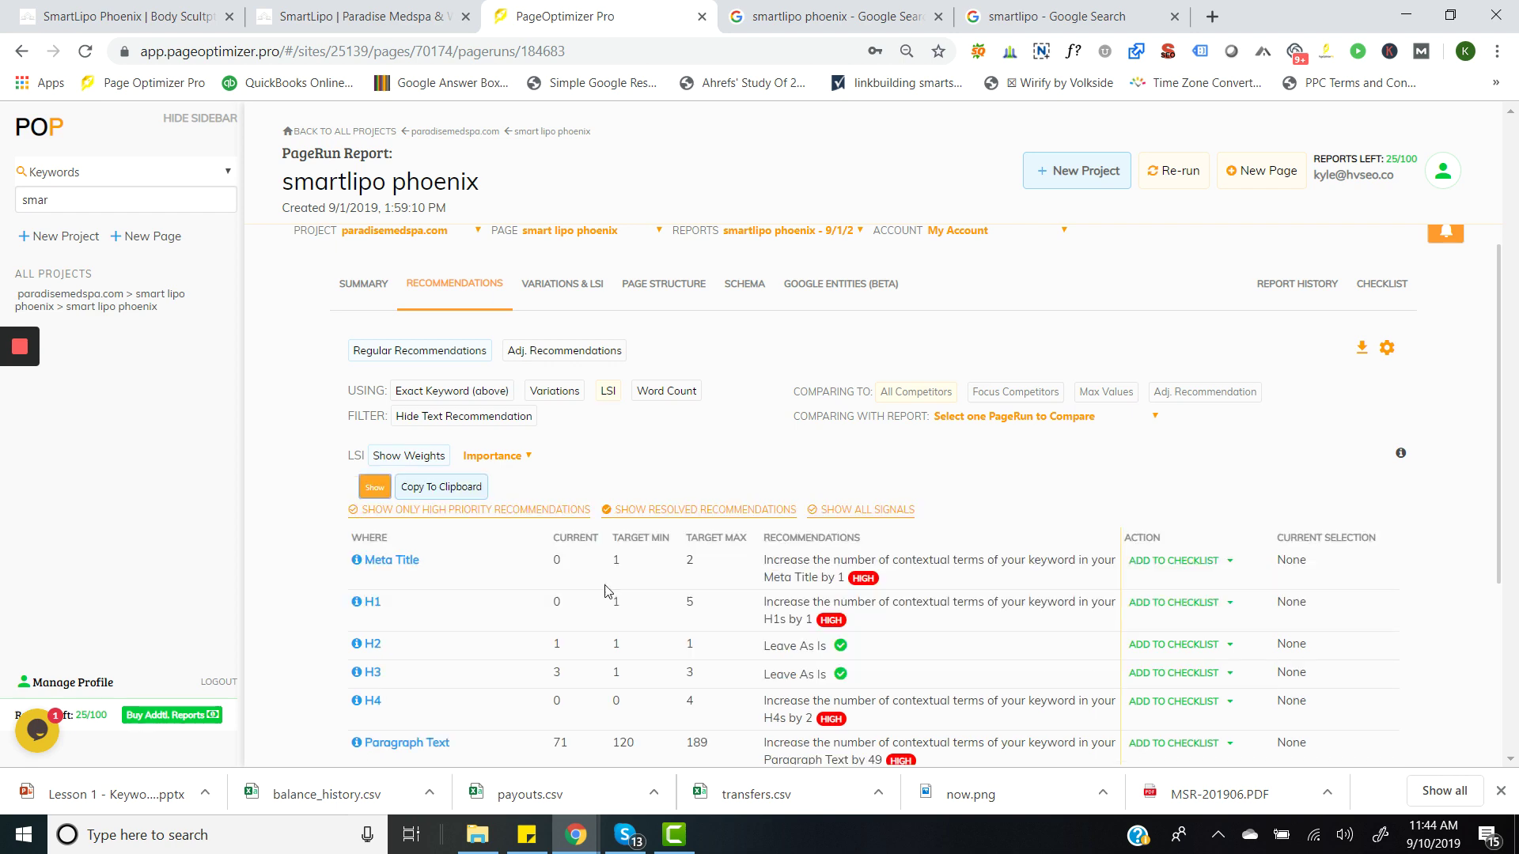
pyautogui.scroll(-2, 631, 461)
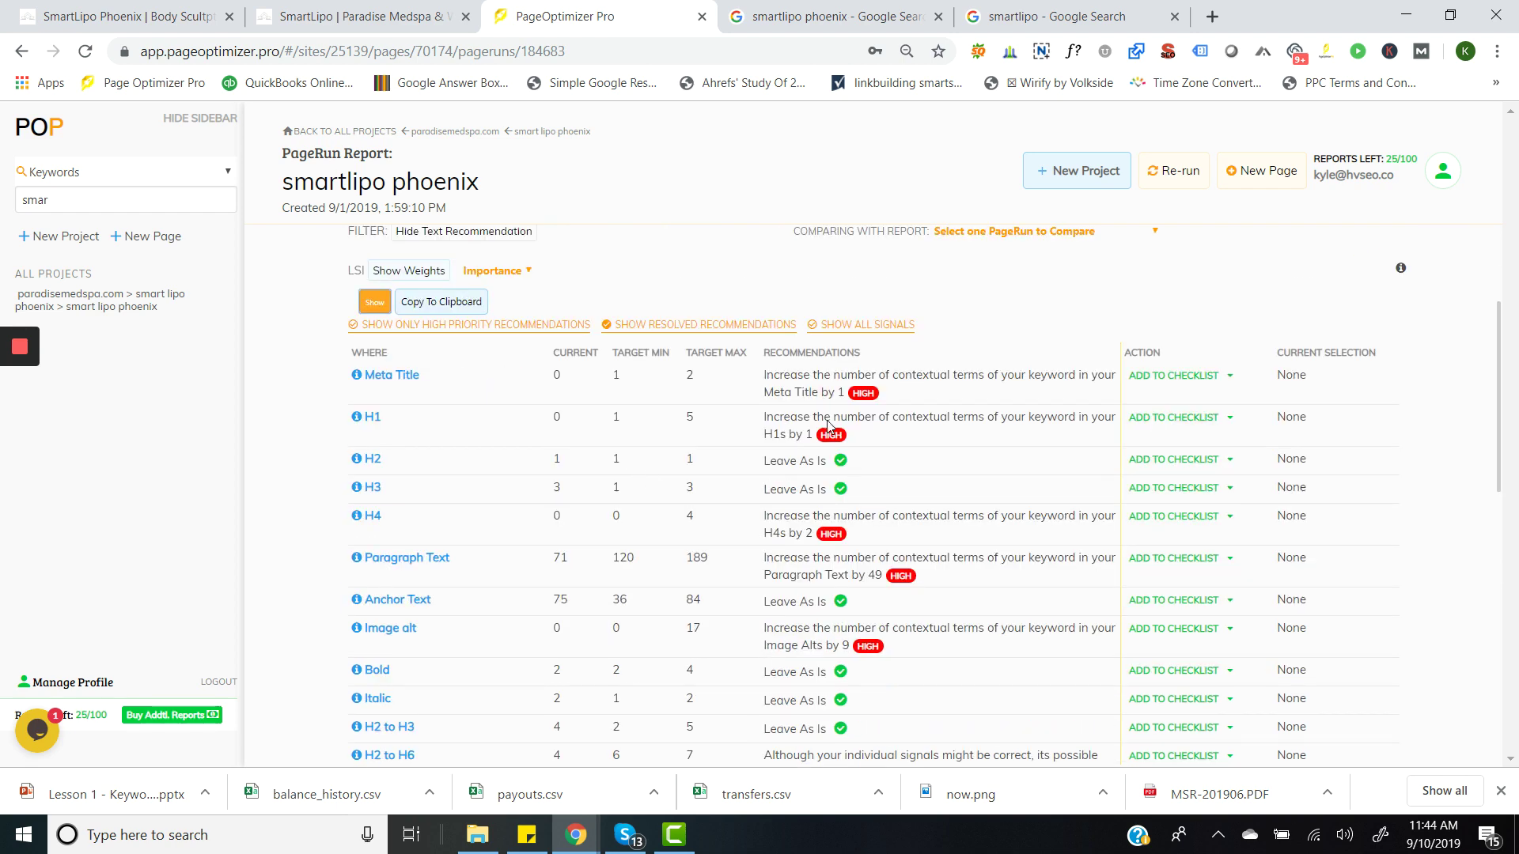
pyautogui.click(501, 327)
pyautogui.click(477, 326)
pyautogui.scroll(-1, 689, 356)
pyautogui.scroll(2, 705, 427)
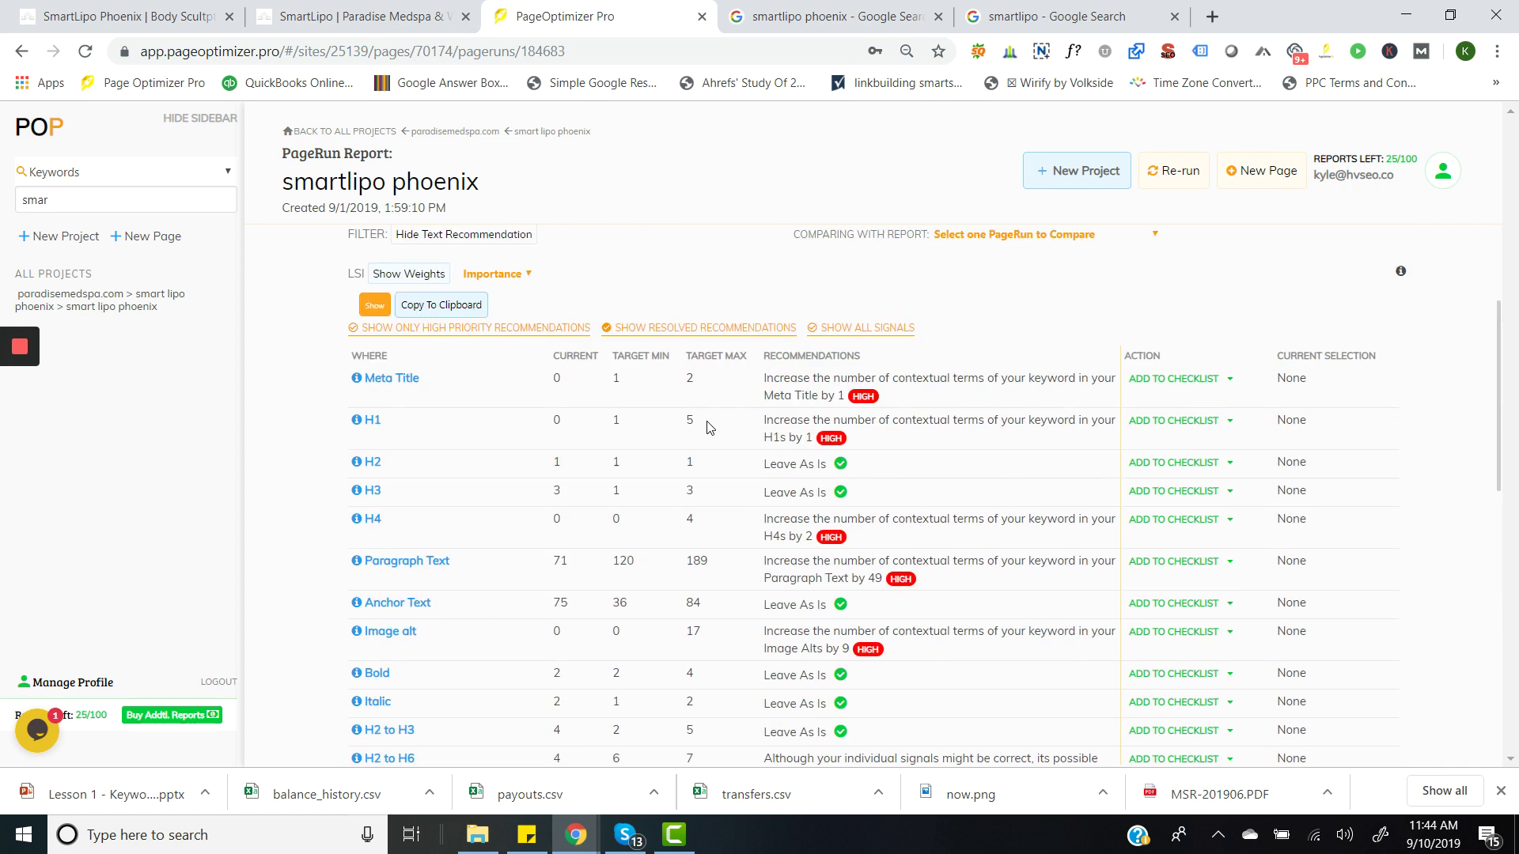
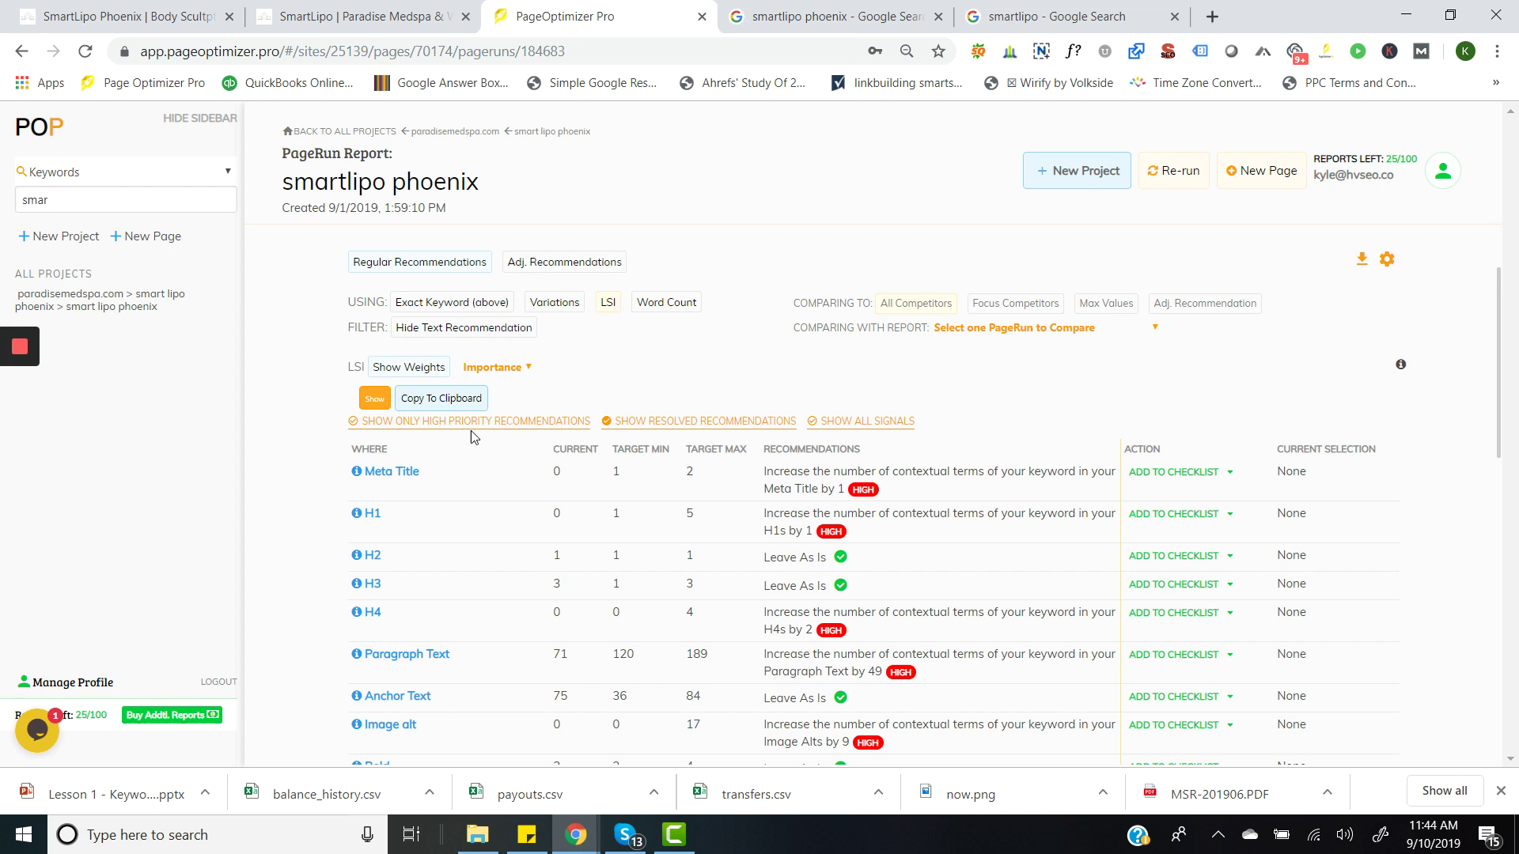
# - Check the high-priority recommendations for LSI, the exact keyword and variations, and restore the full list for variations
pyautogui.click(463, 422)
pyautogui.click(479, 305)
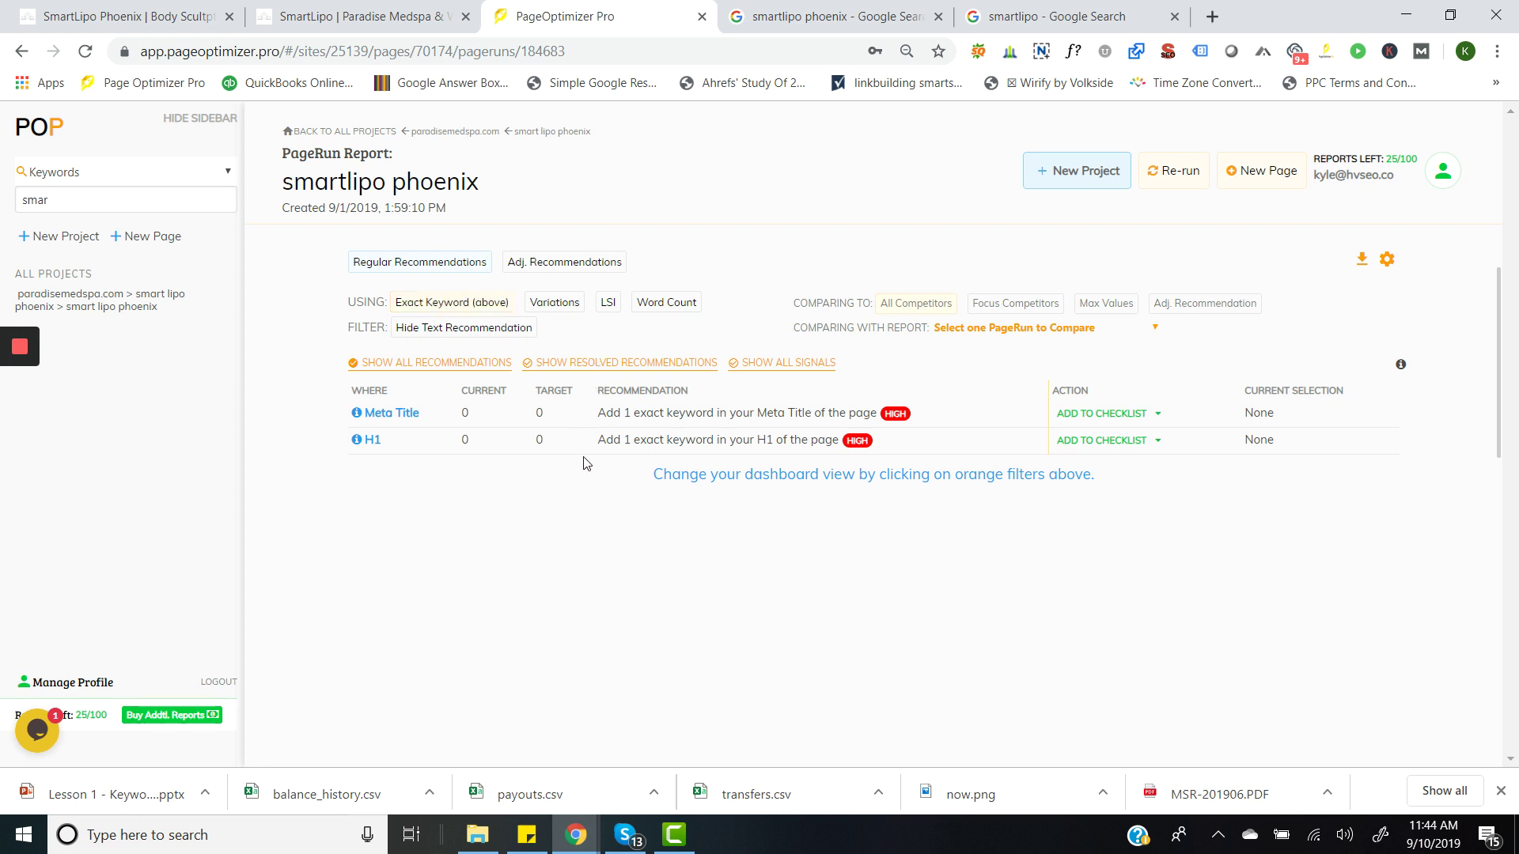
pyautogui.click(554, 303)
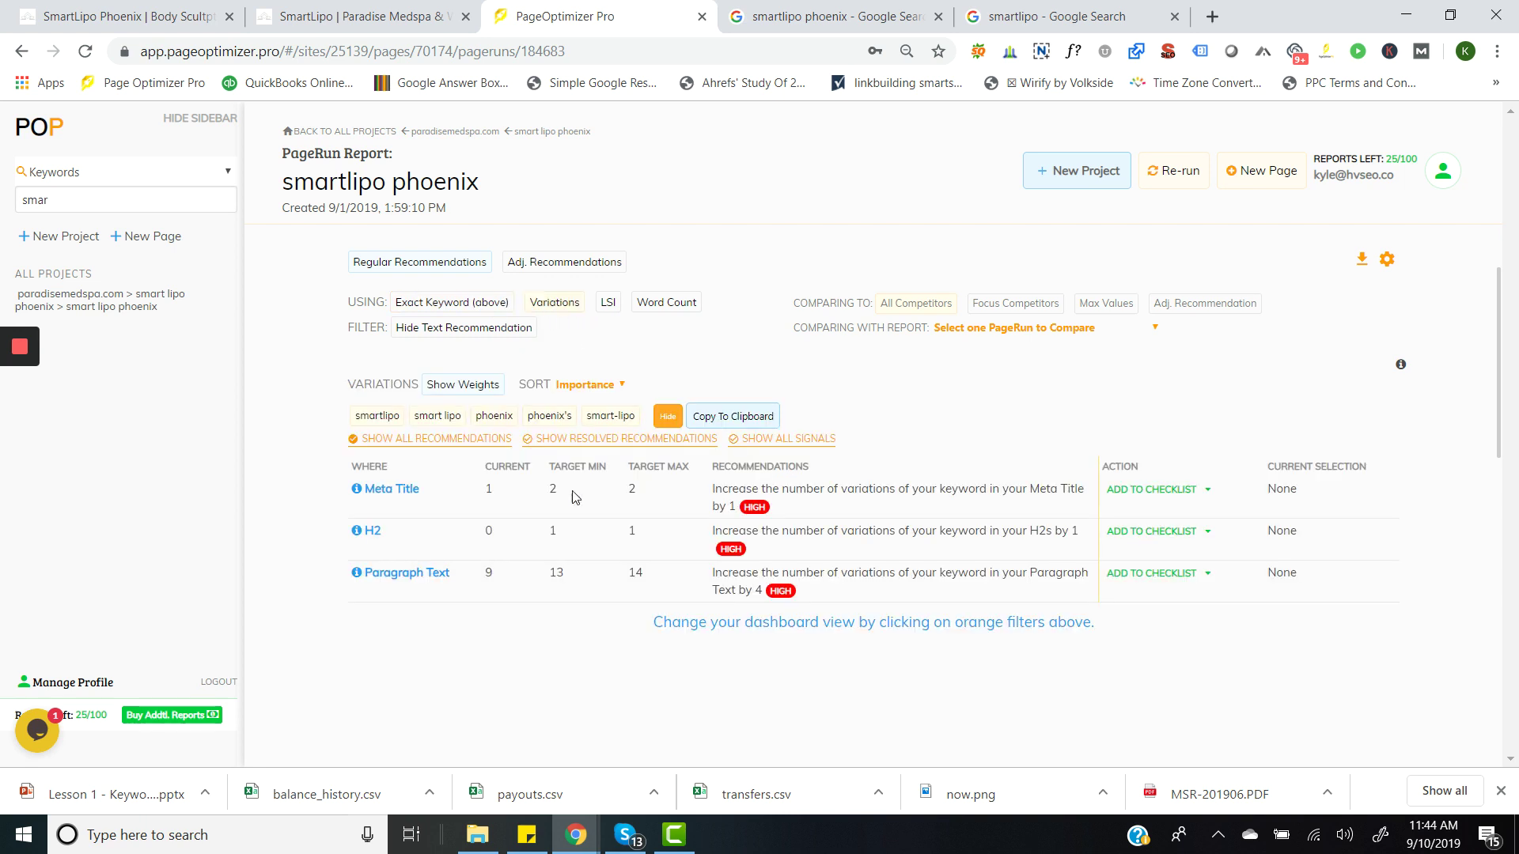
pyautogui.click(441, 440)
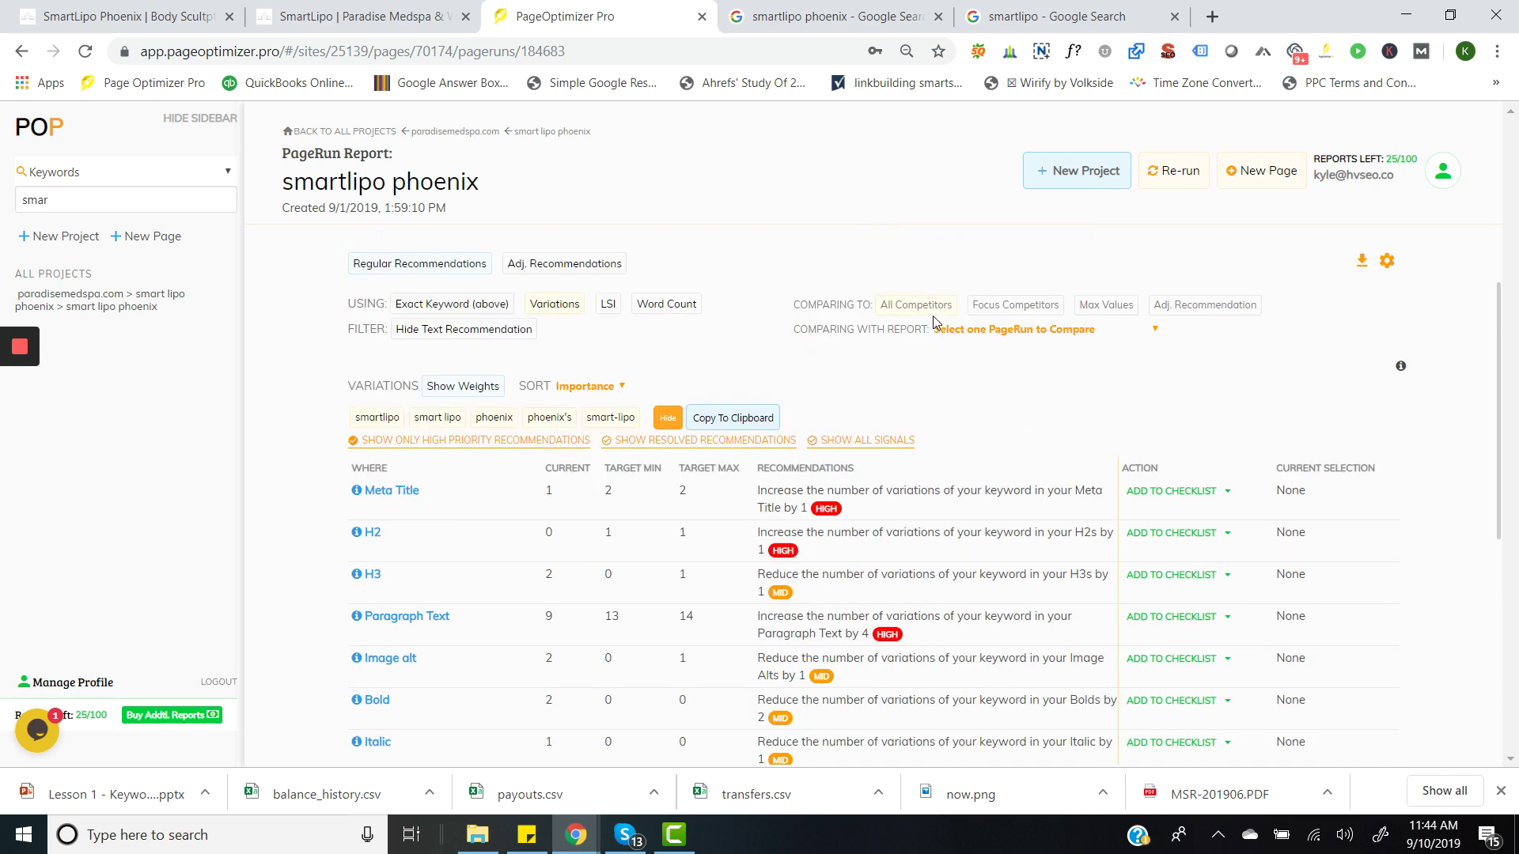
# - Add the focus competitors and max values comparisons to the variation recommendations and review them side by side
pyautogui.click(1019, 306)
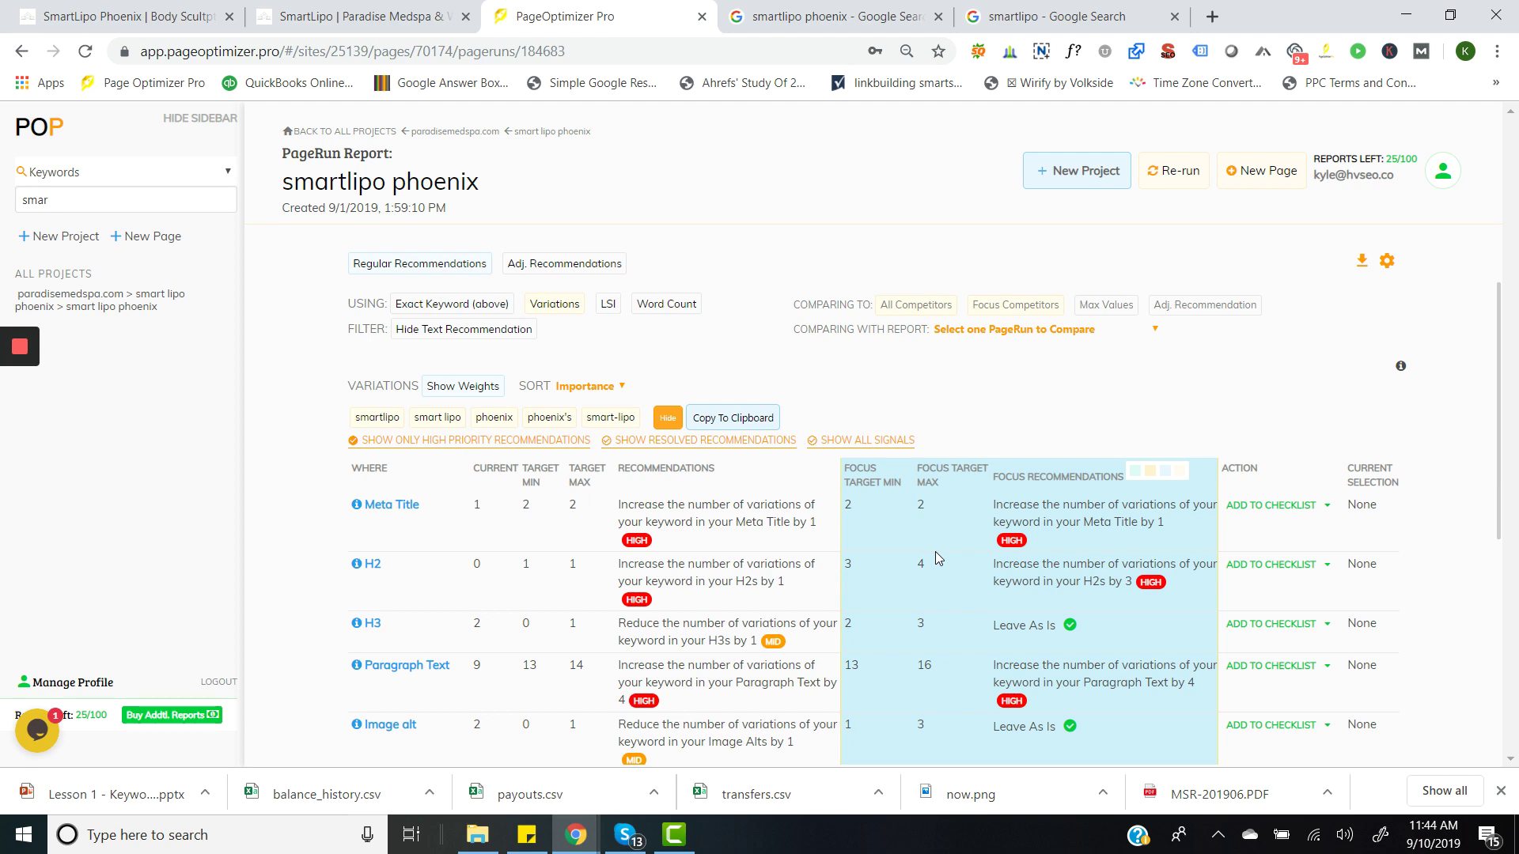
pyautogui.click(1109, 307)
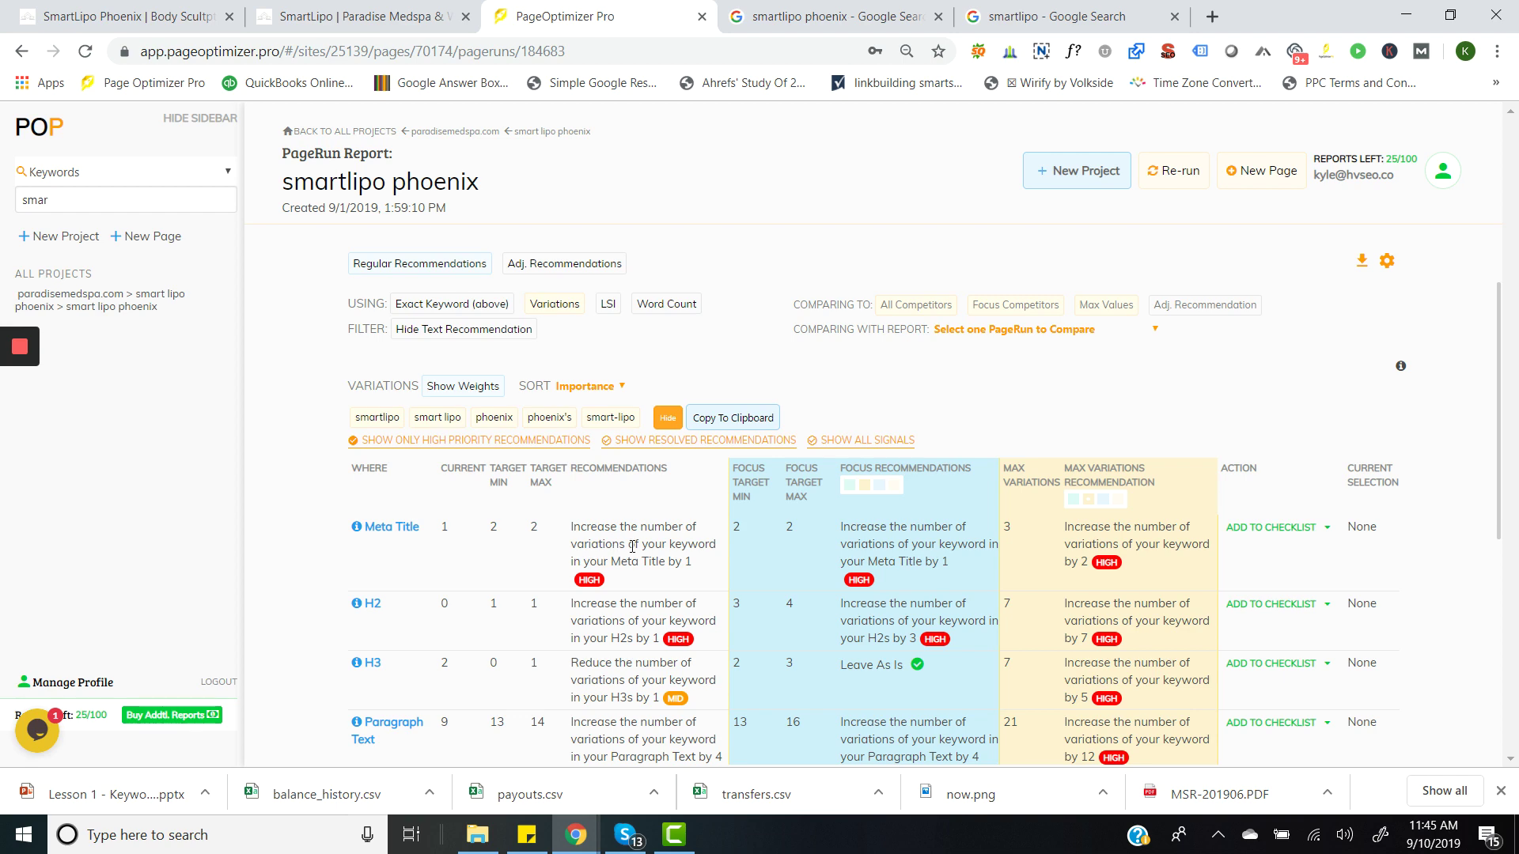
pyautogui.scroll(-1, 633, 545)
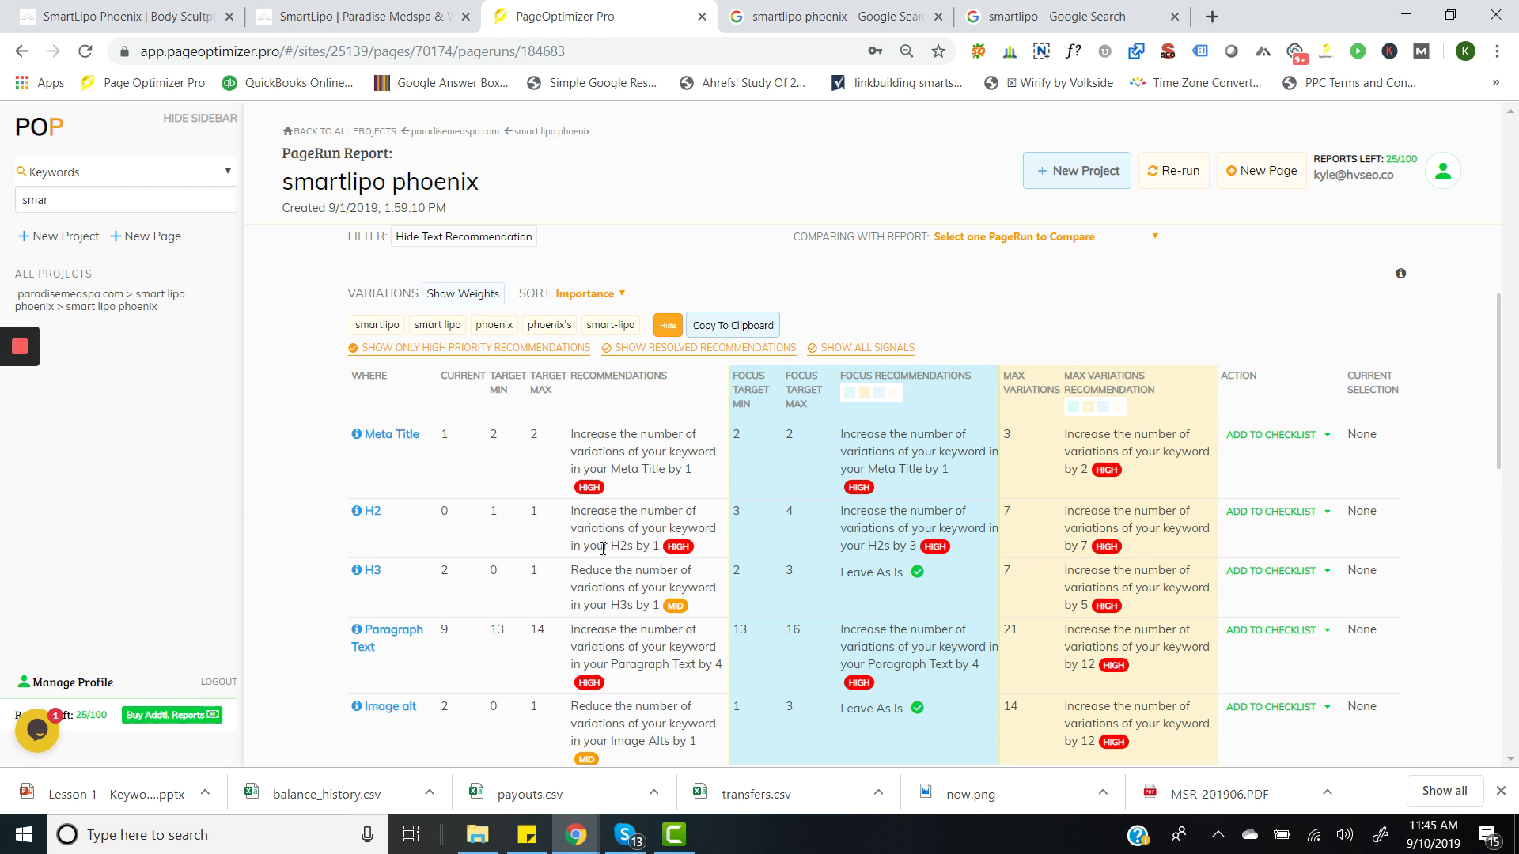
# - Compare the H2 variation recommendation for all competitors with the one for focus competitors
pyautogui.moveTo(604, 548); pyautogui.dragTo(659, 550)
pyautogui.click(871, 549)
pyautogui.moveTo(871, 548); pyautogui.dragTo(914, 550)
pyautogui.click(859, 543)
pyautogui.scroll(1, 855, 572)
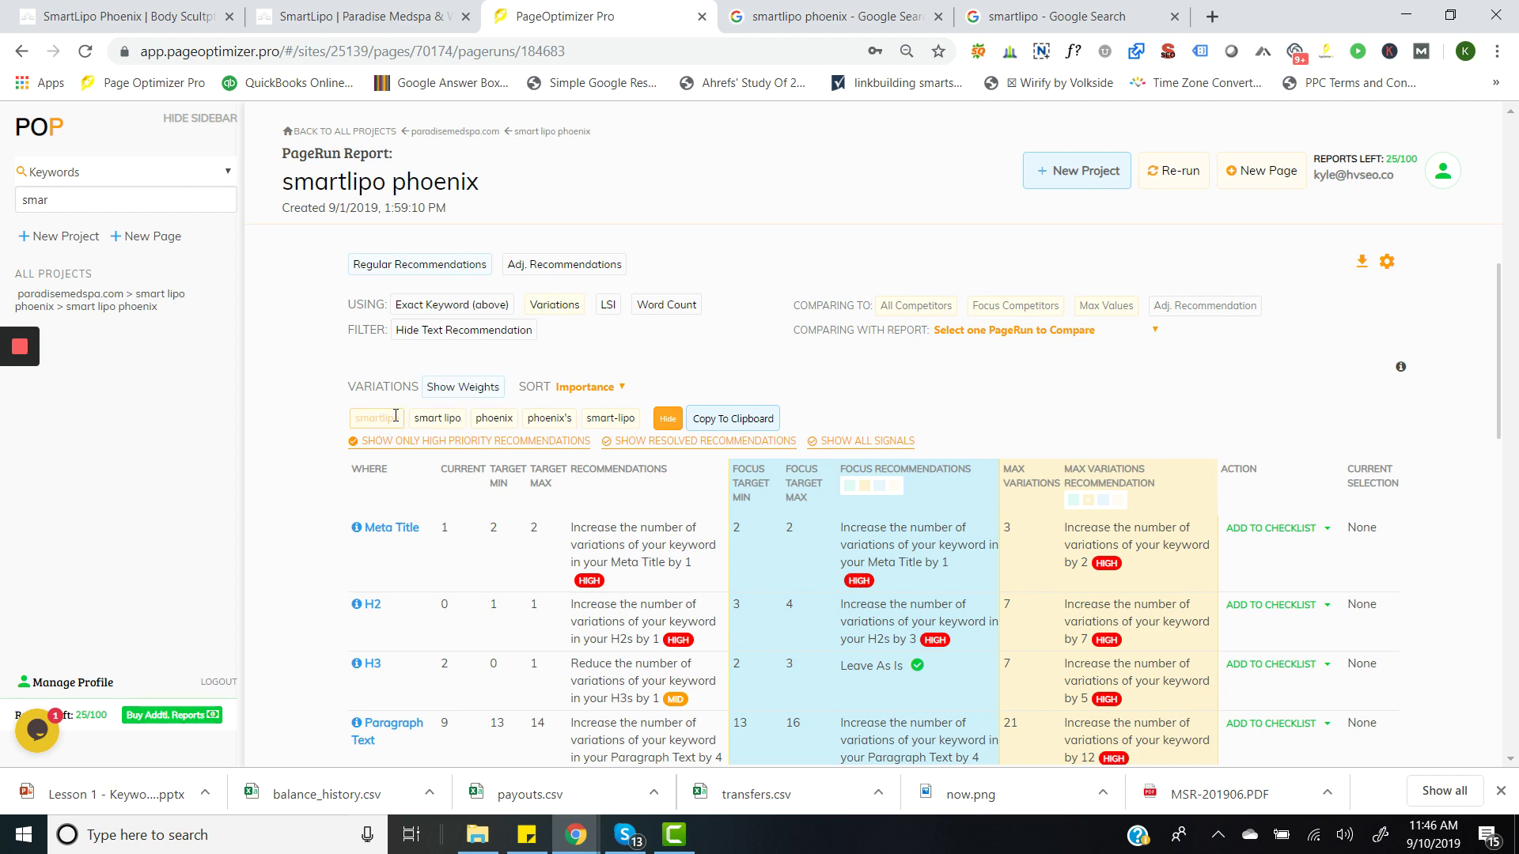
# - Check the full exact keyword recommendations, and return to the variation recommendations to review the per-element targets
pyautogui.click(440, 310)
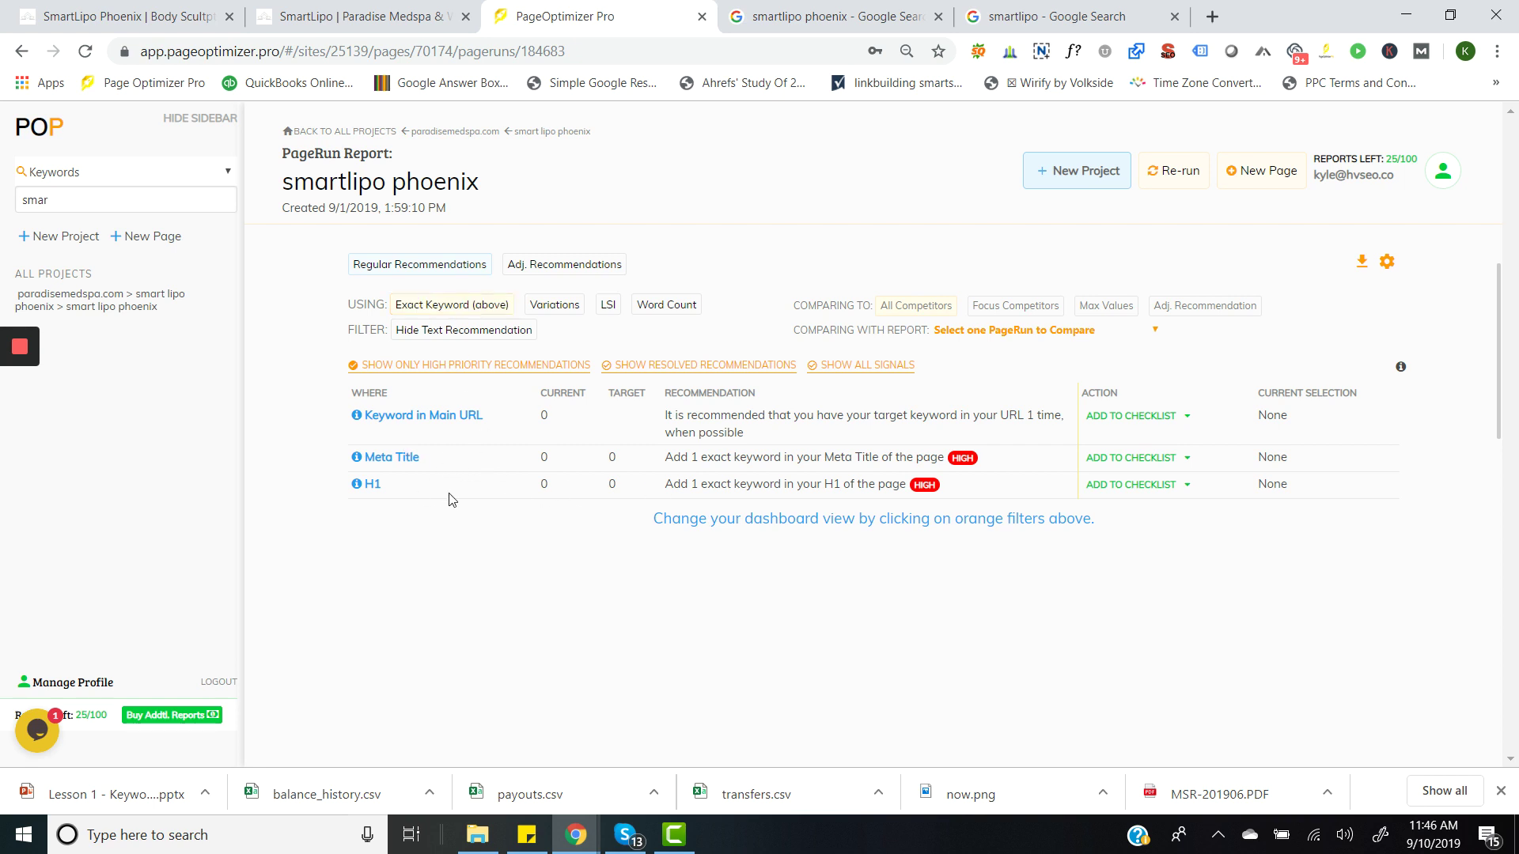
pyautogui.click(551, 307)
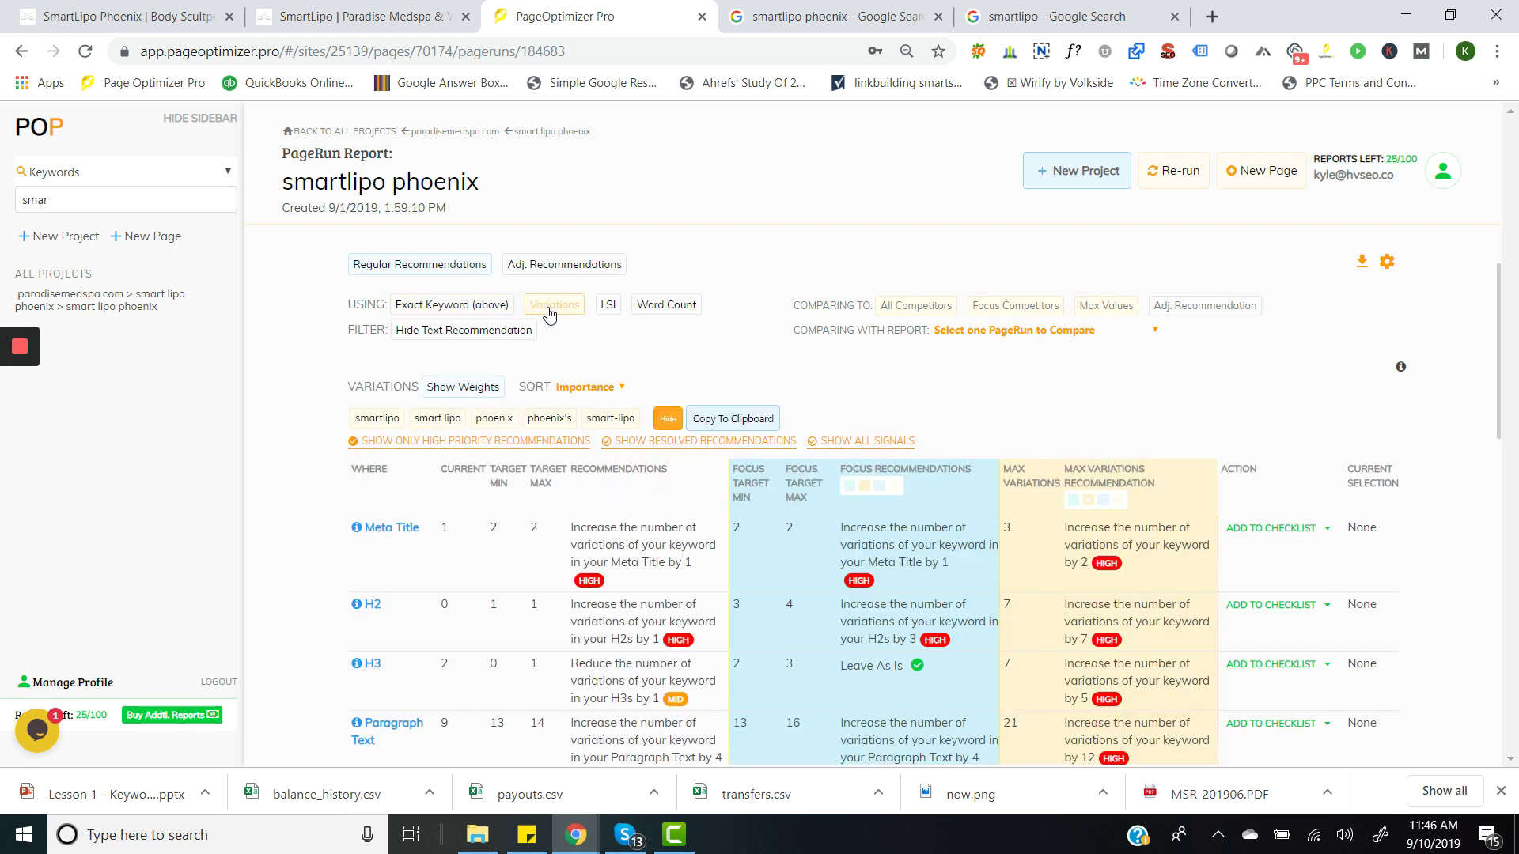
pyautogui.scroll(-1, 572, 579)
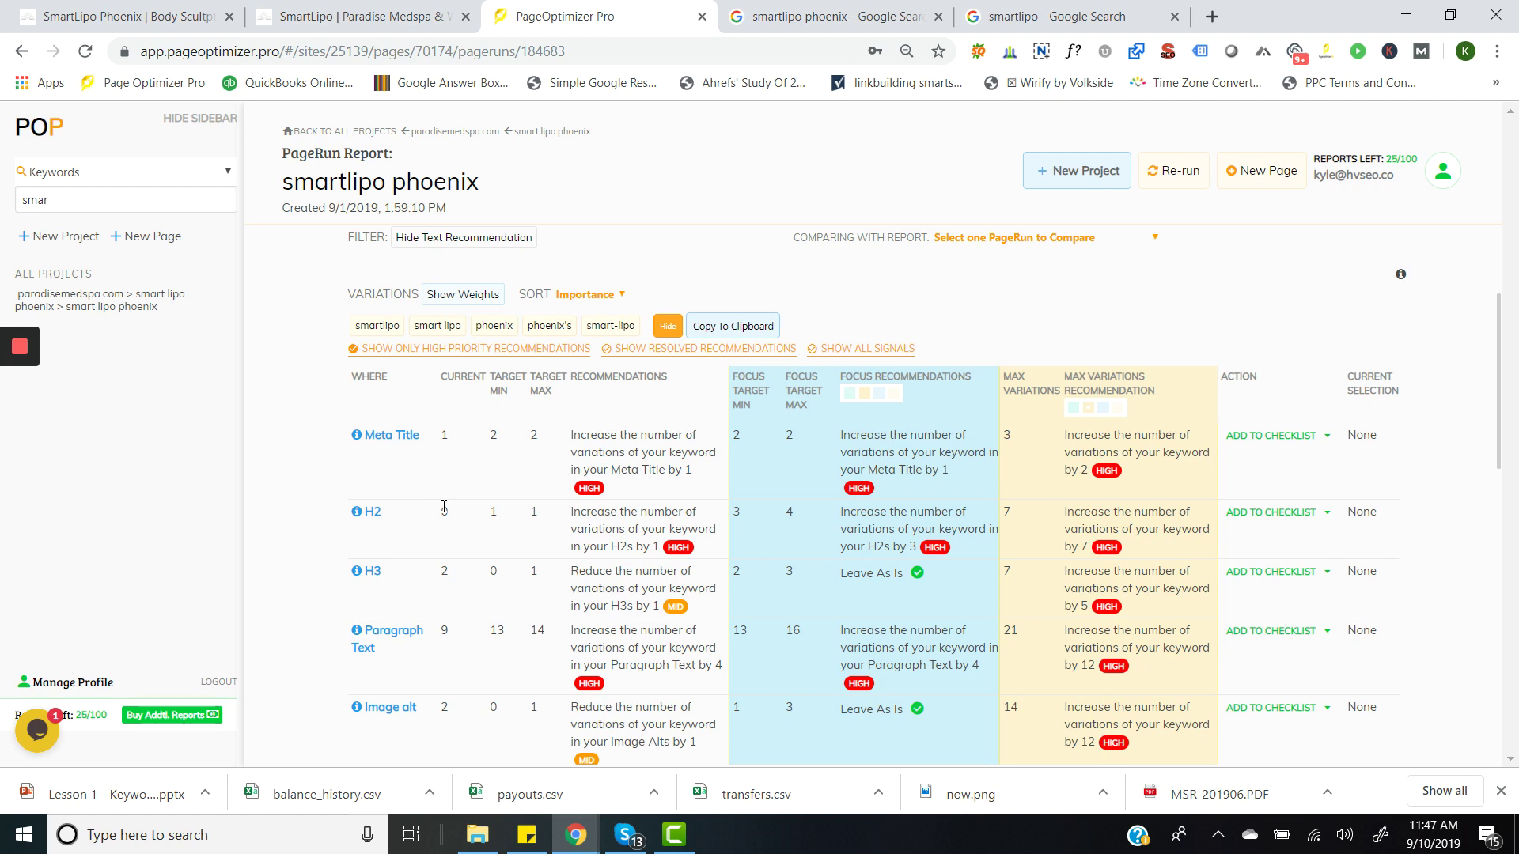
# - Look at the archived SmartLipo page, switch to the live page, and inspect the HTML of its "Why is this Lipo Smart?" heading
pyautogui.click(353, 16)
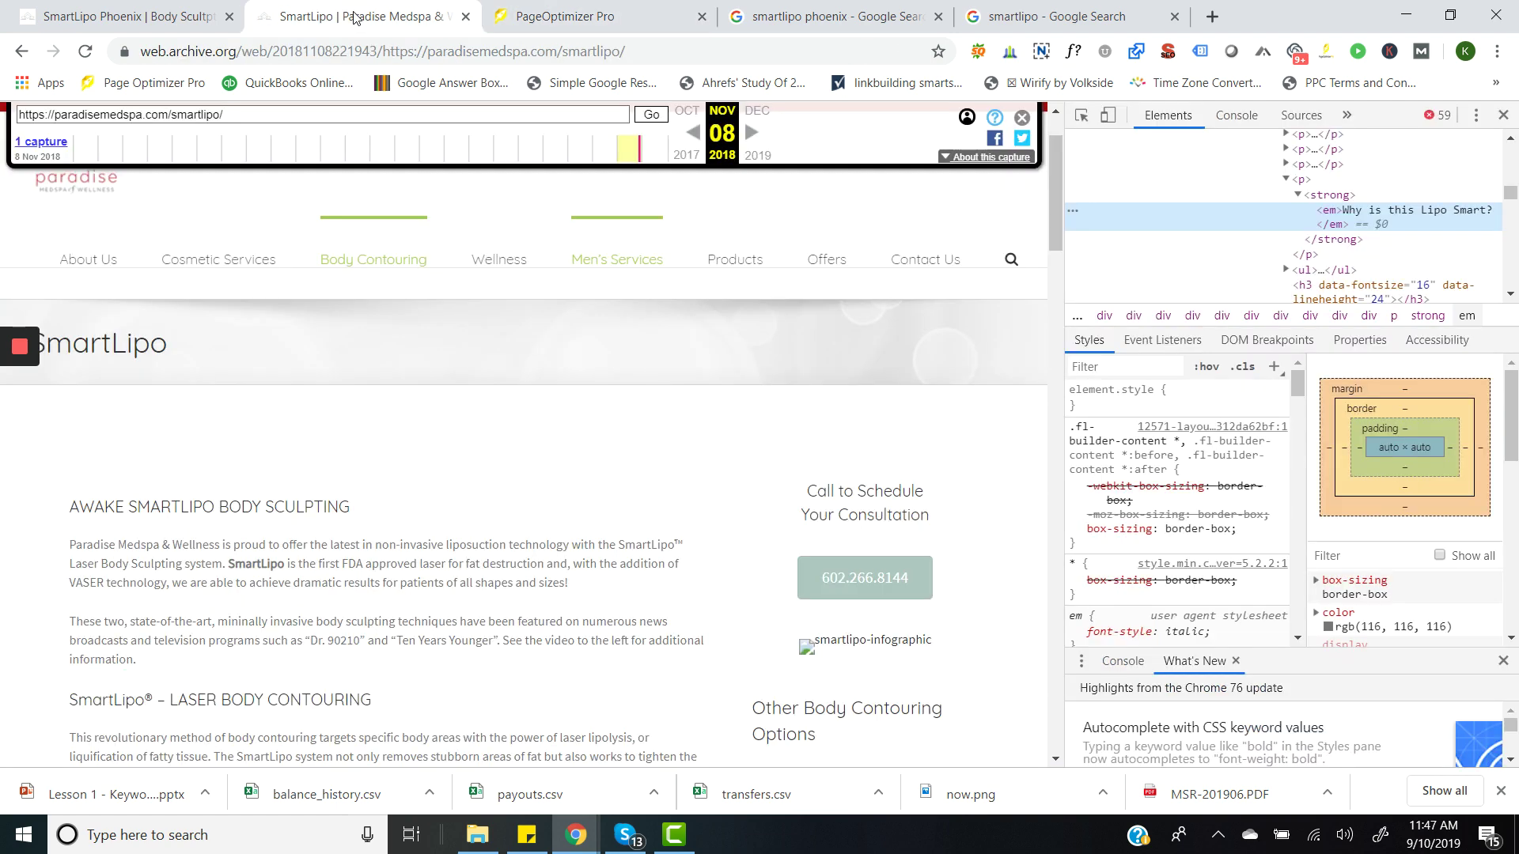
pyautogui.click(124, 16)
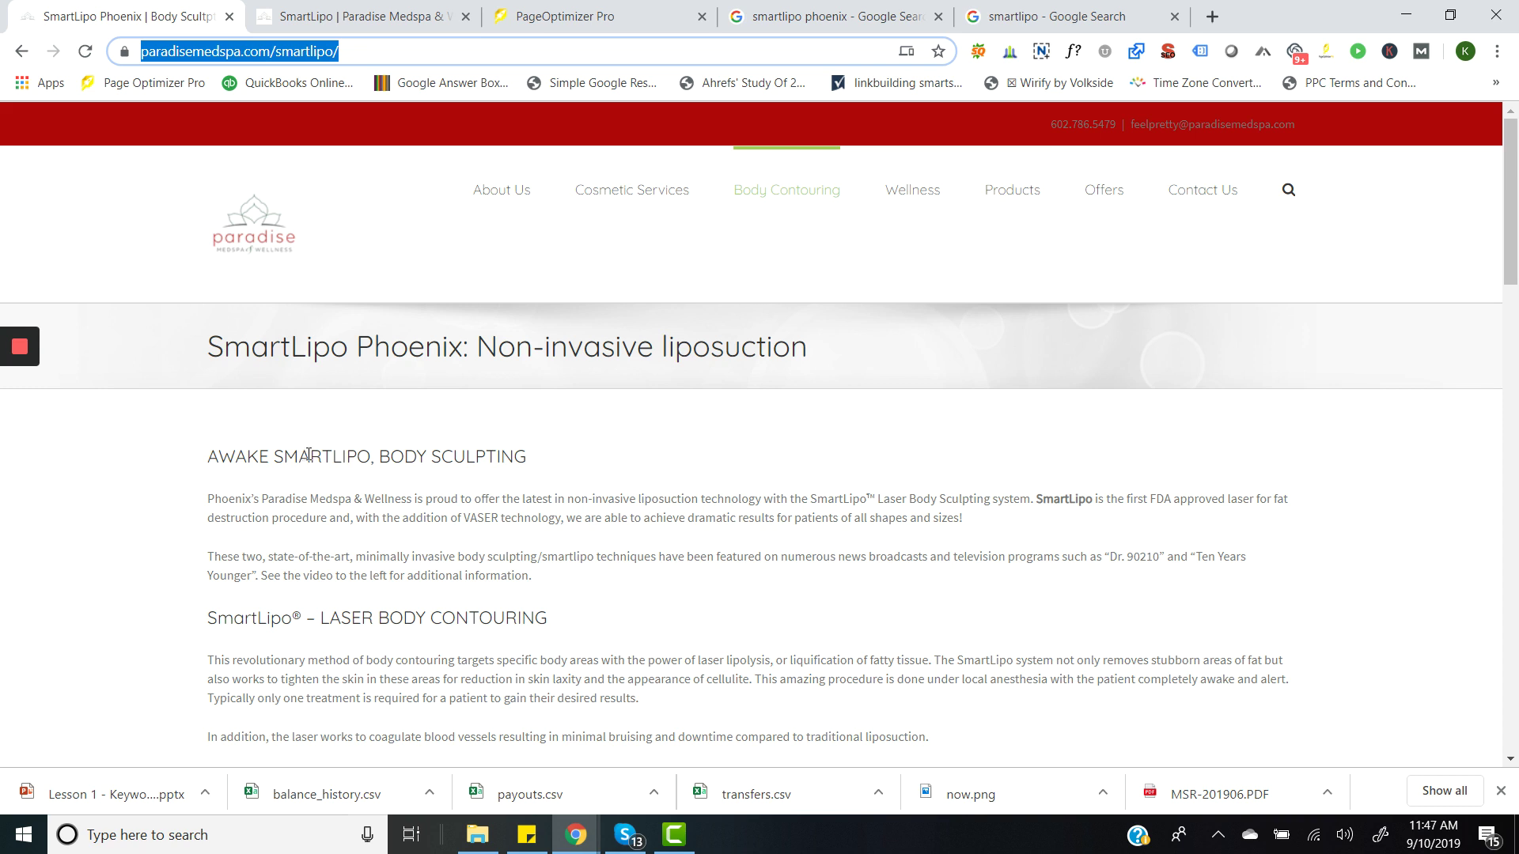
pyautogui.scroll(-3, 356, 506)
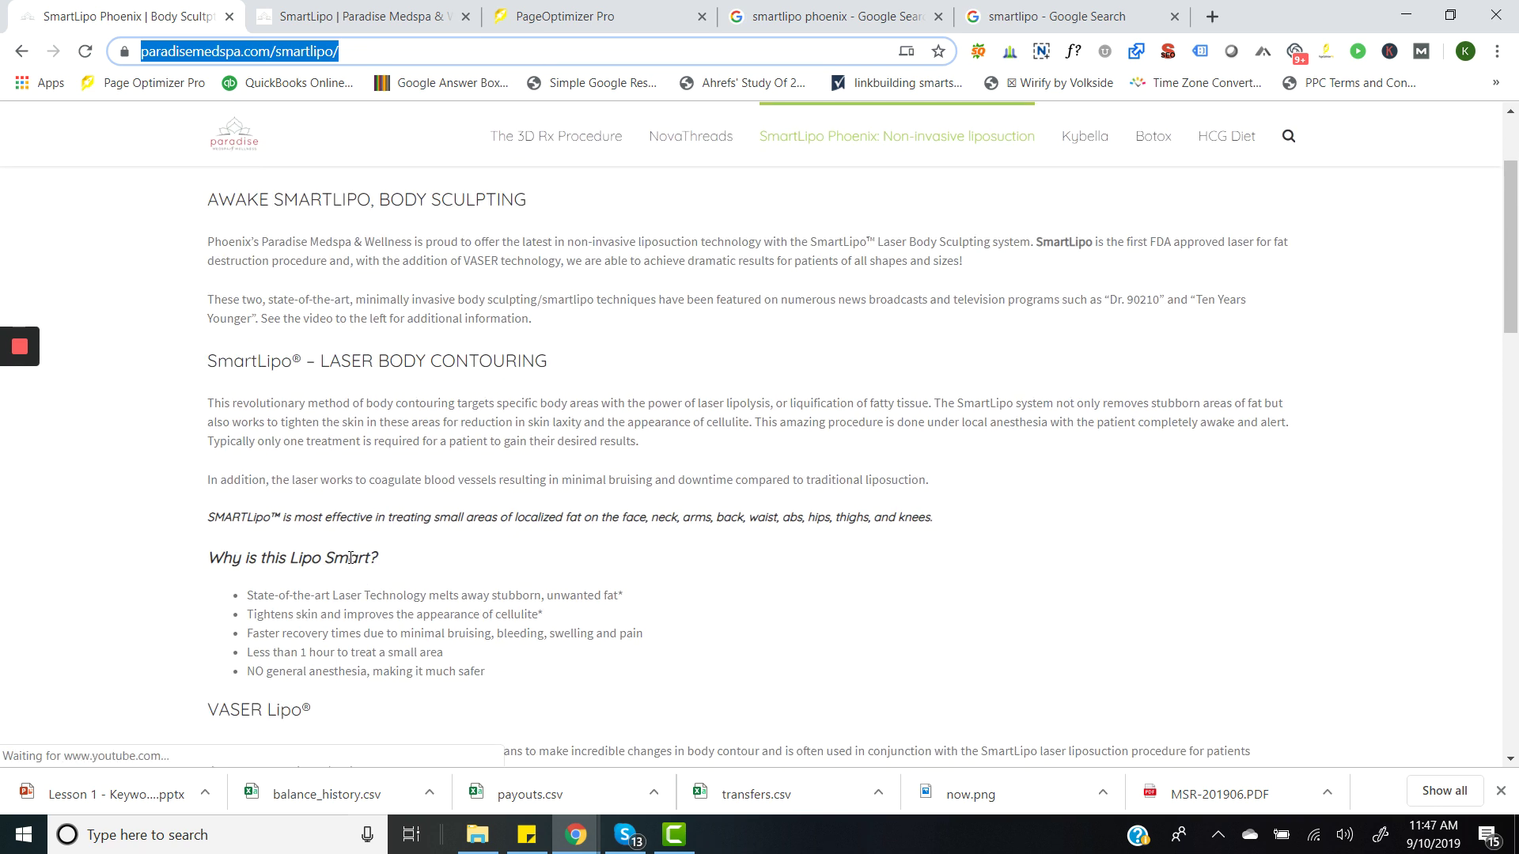
pyautogui.rightClick(351, 199)
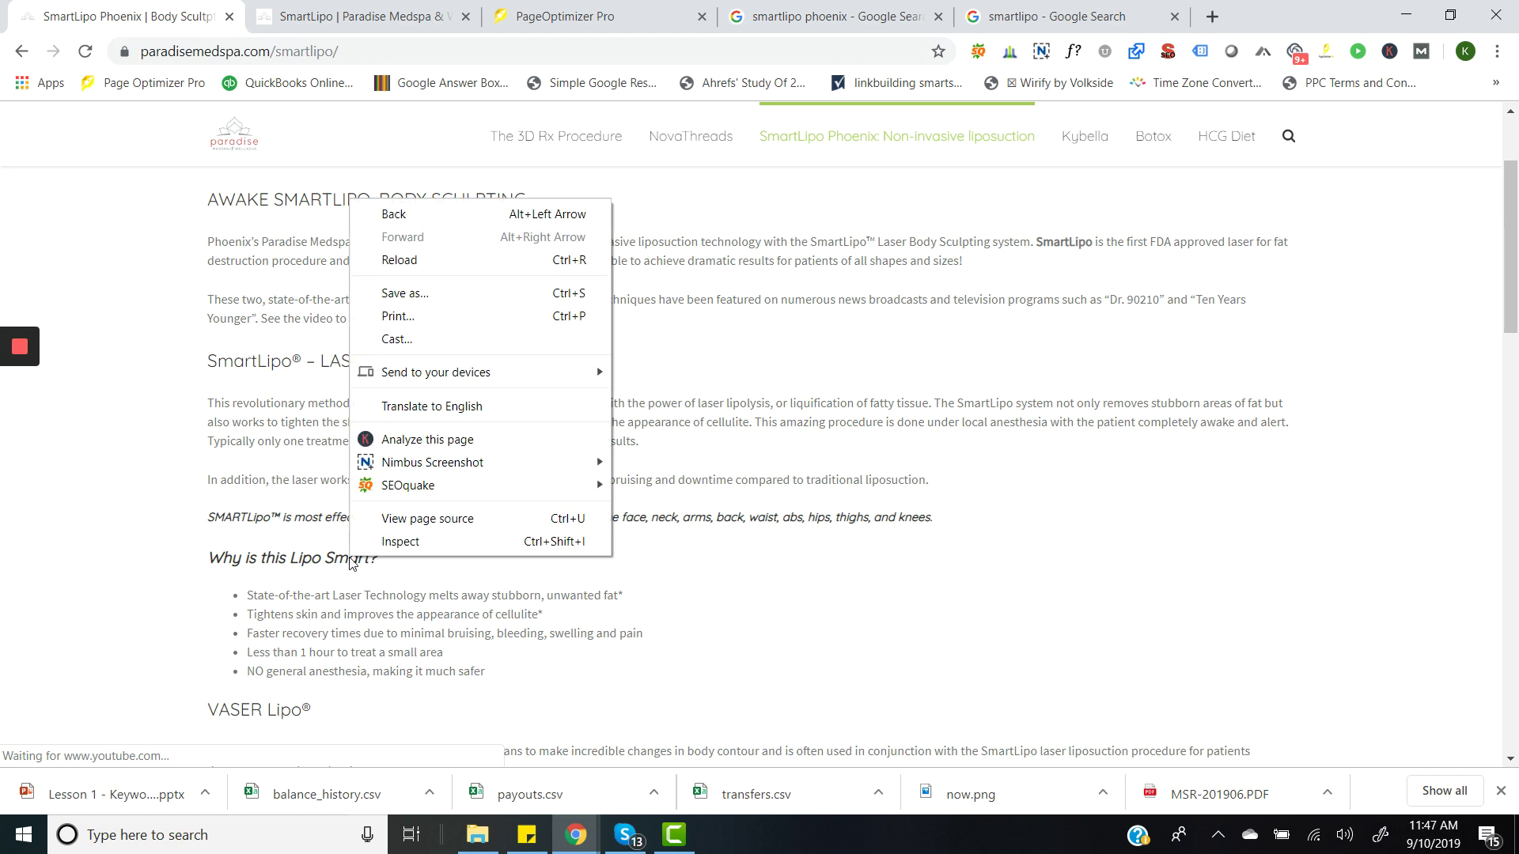
pyautogui.click(430, 544)
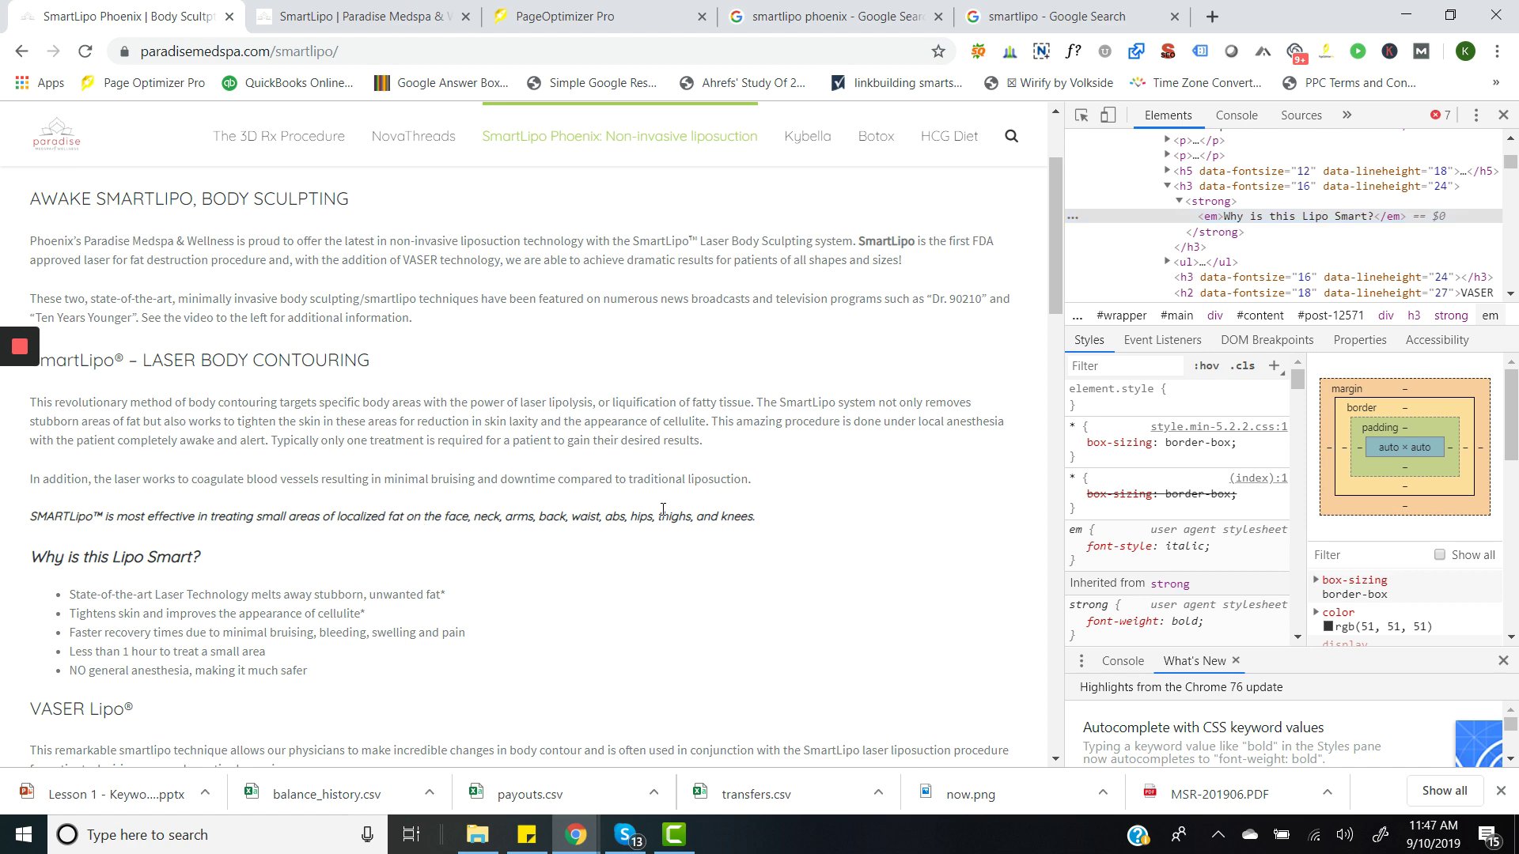
# - Inspect the HTML of the live page's bold italic line about treating small areas of localized fat
pyautogui.rightClick(305, 516)
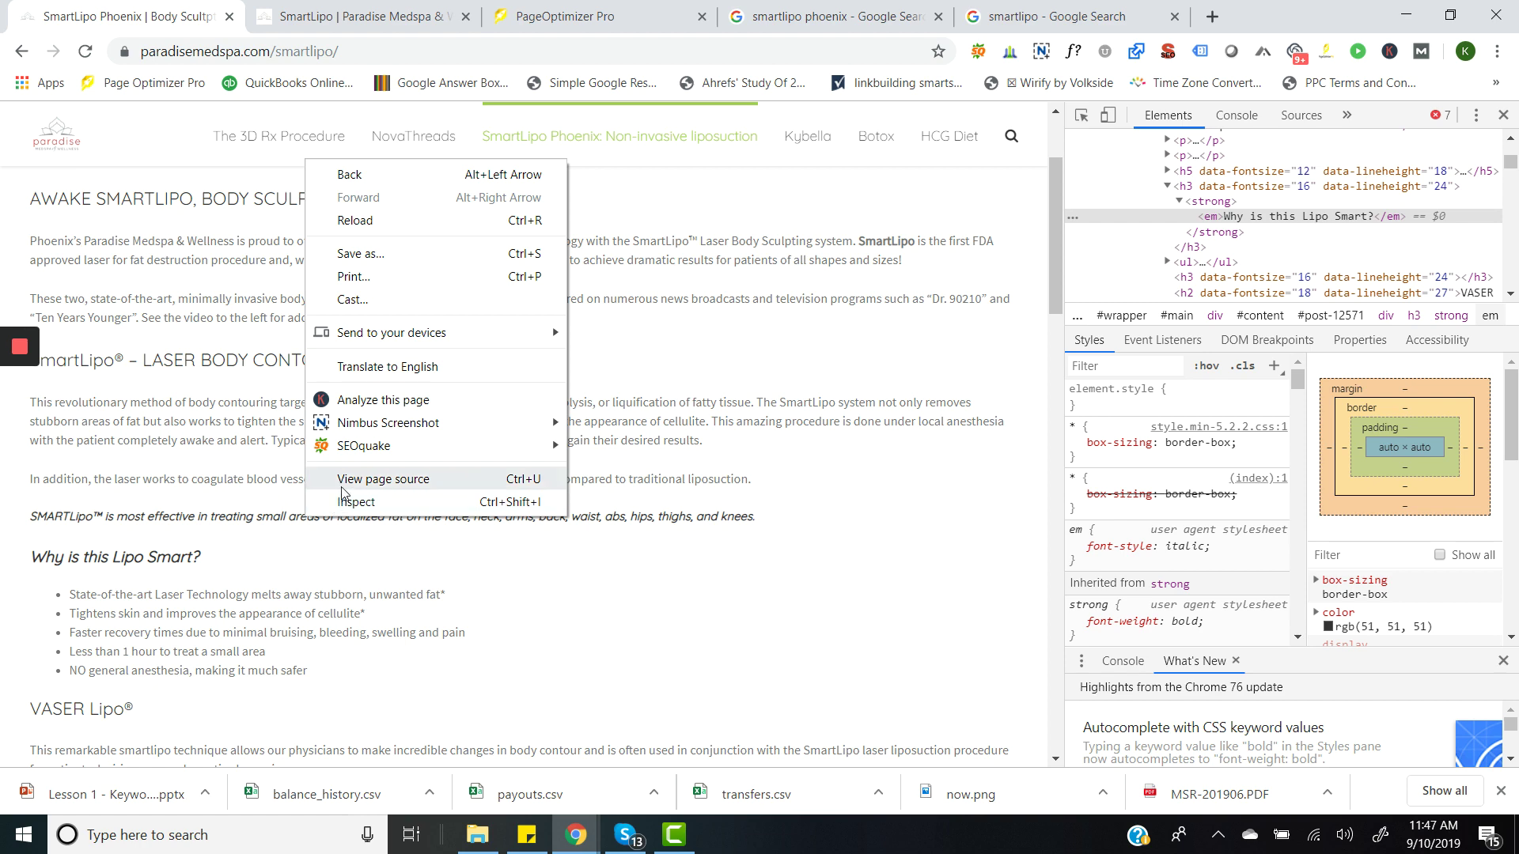
pyautogui.click(337, 503)
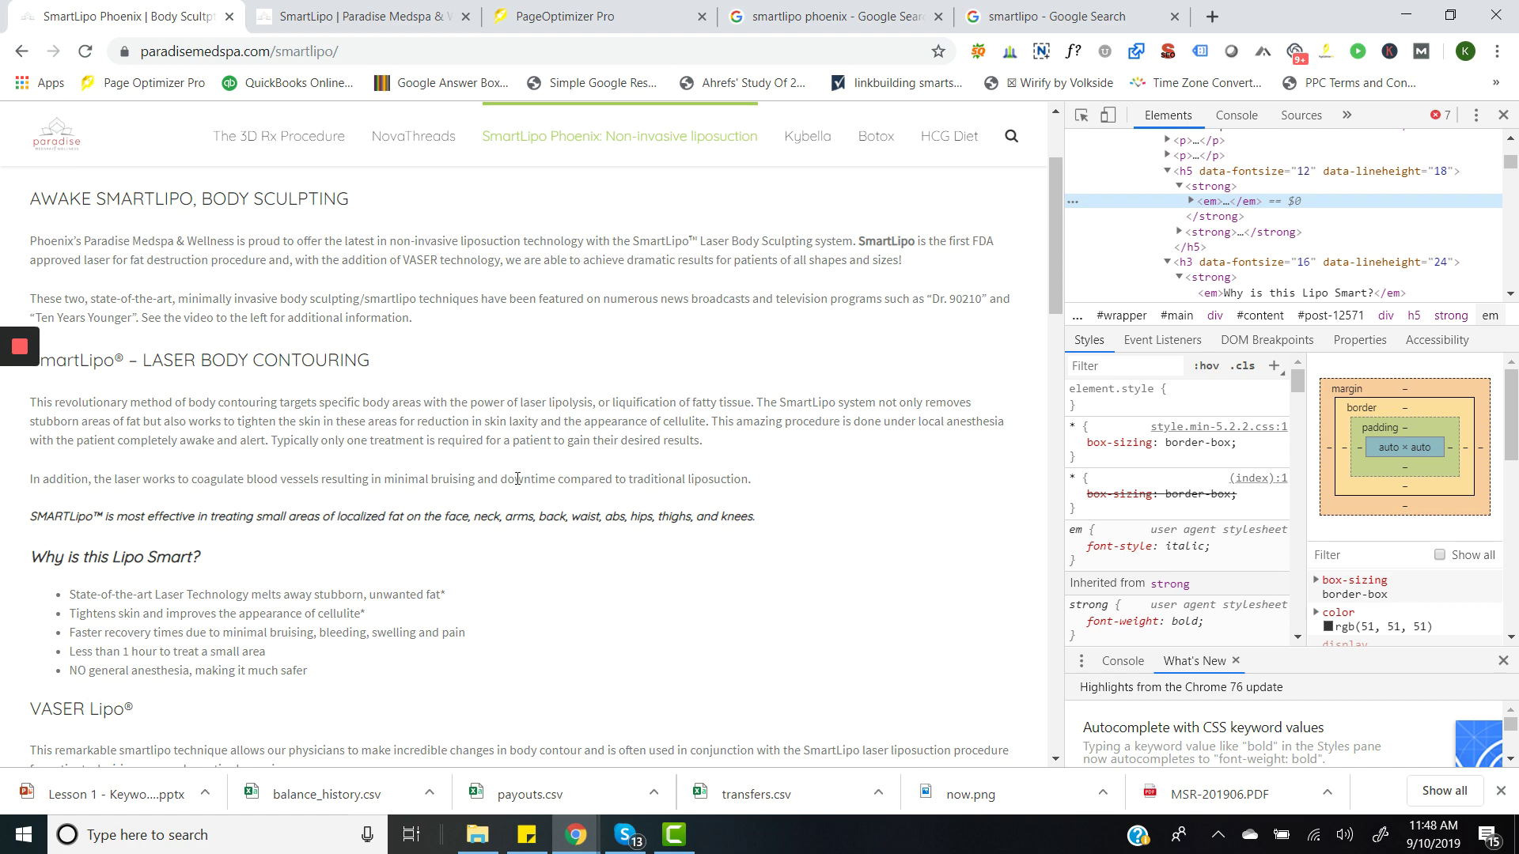
pyautogui.scroll(2, 518, 479)
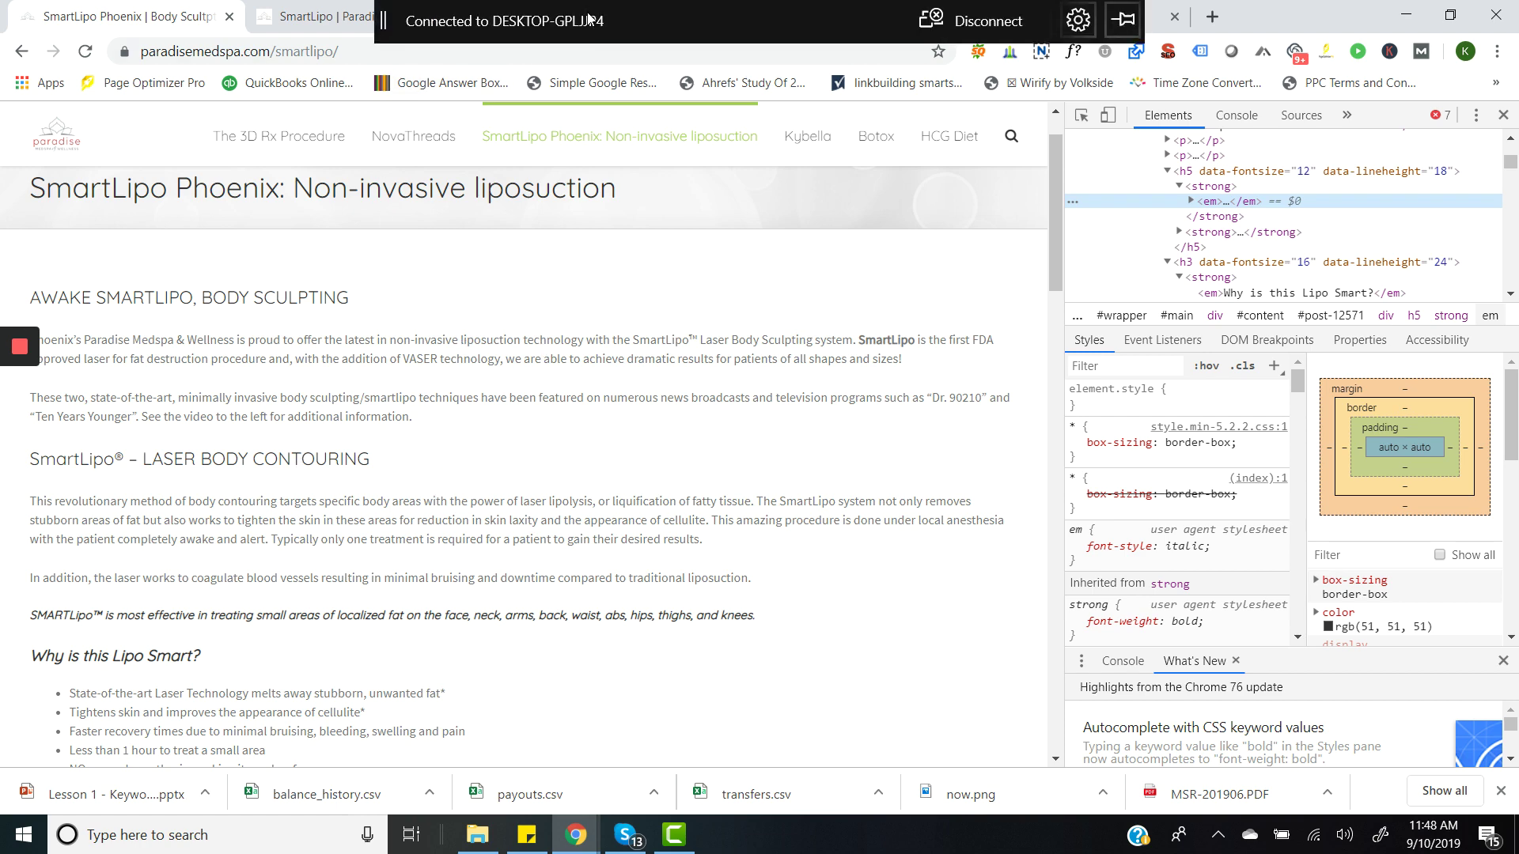
# - Switch to PageOptimizer Pro and open the recommendations of the "smartlipo phoenix" report created 9/1/2019, 2:16:40 PM
pyautogui.click(533, 31)
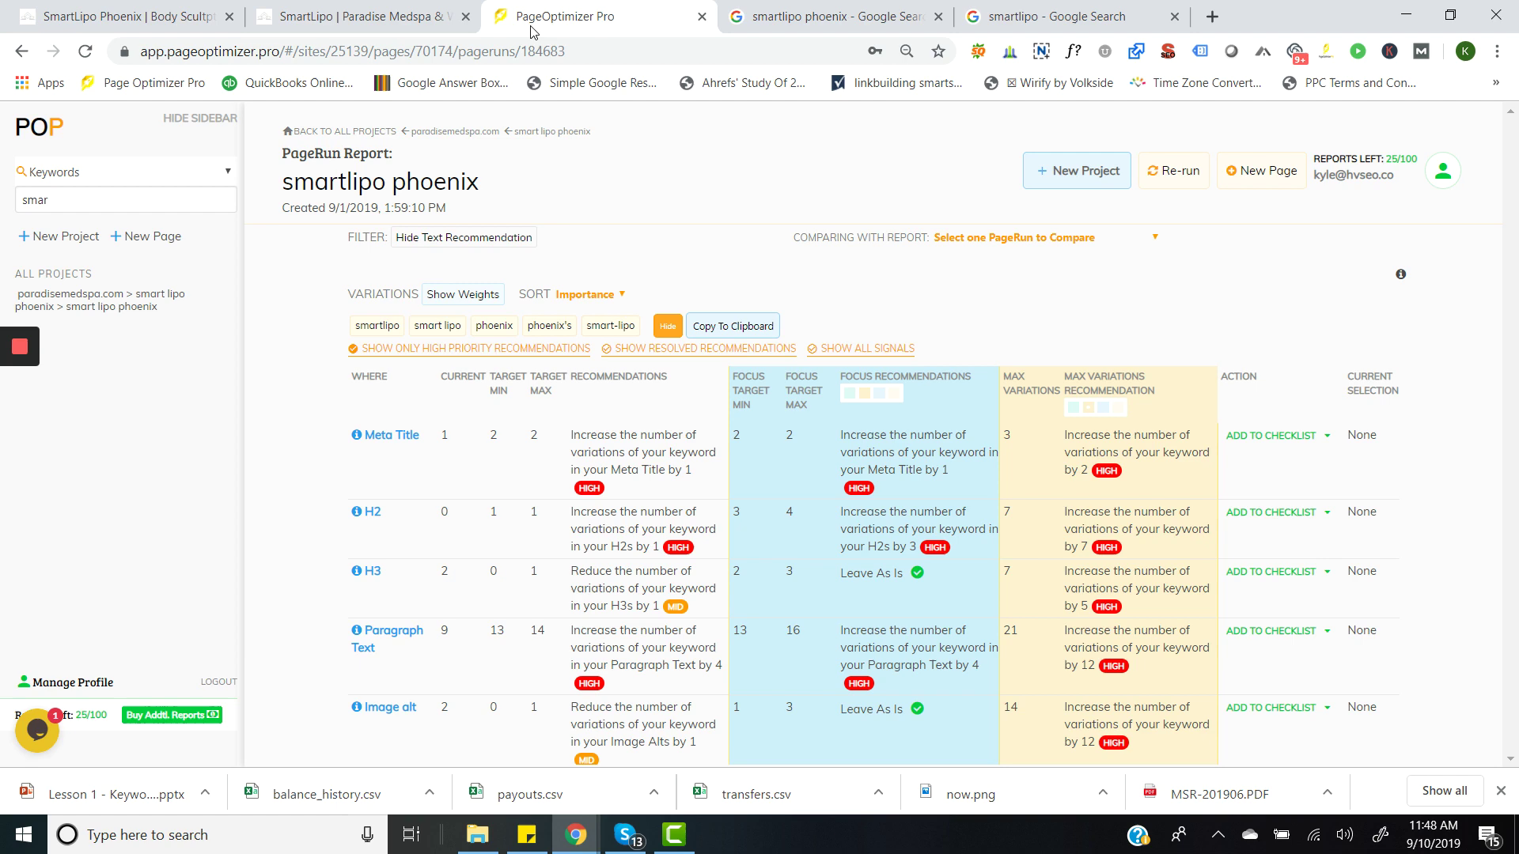
pyautogui.click(107, 307)
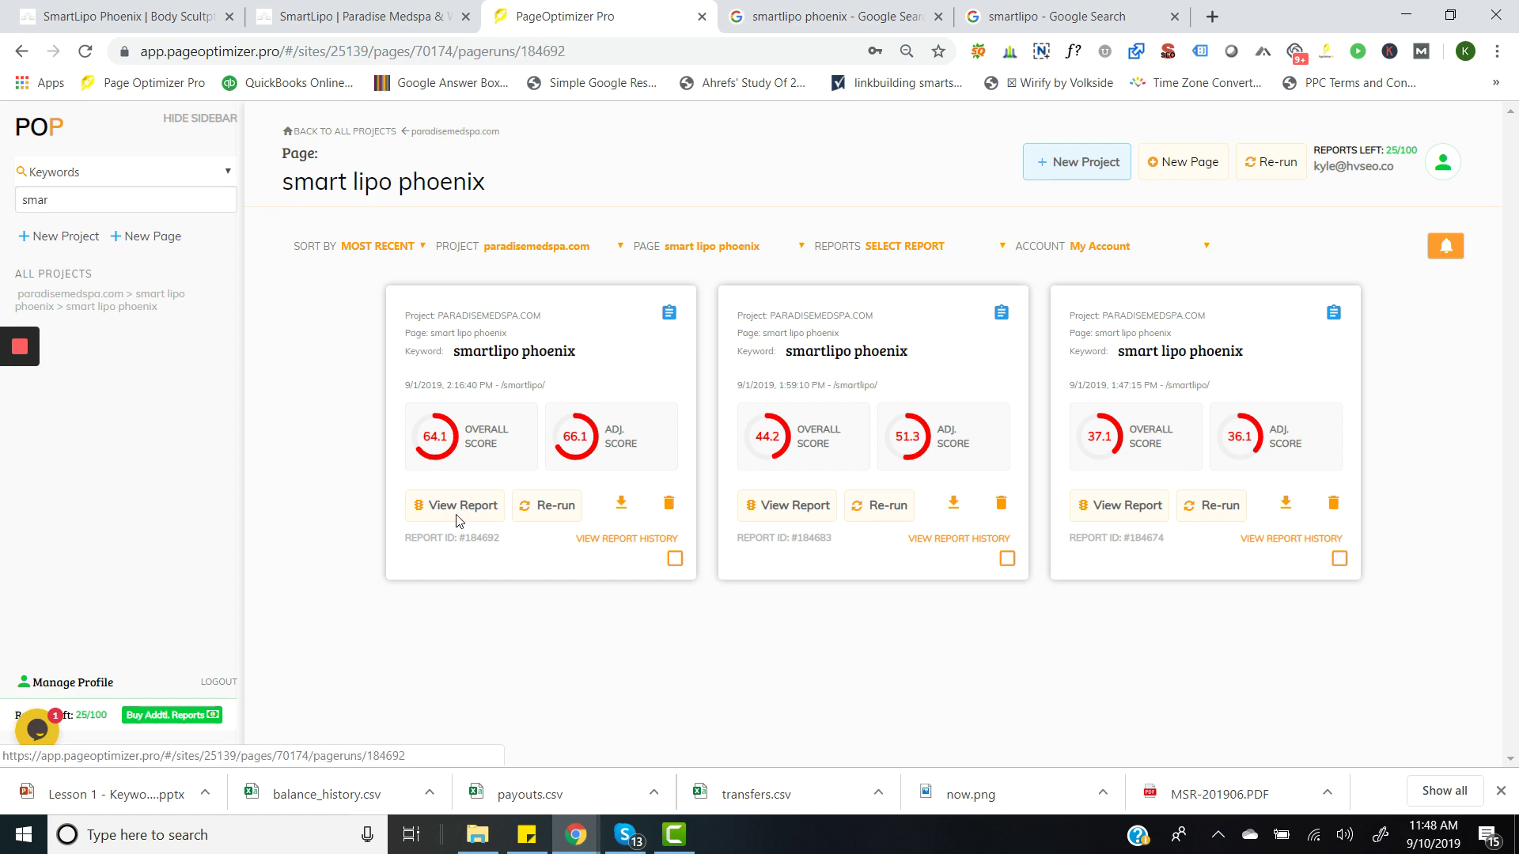
pyautogui.click(461, 510)
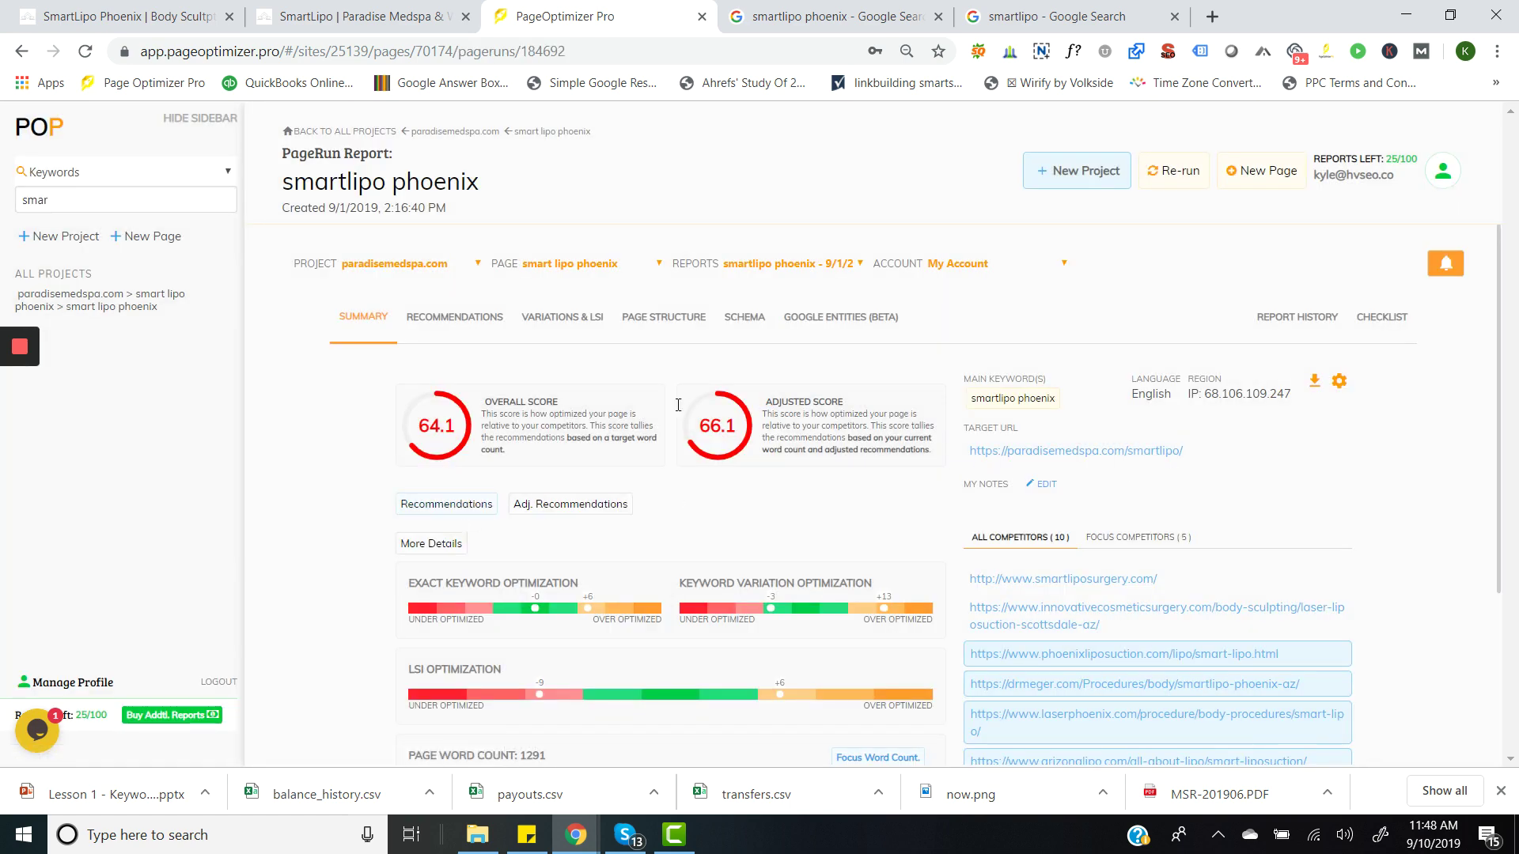
pyautogui.click(448, 319)
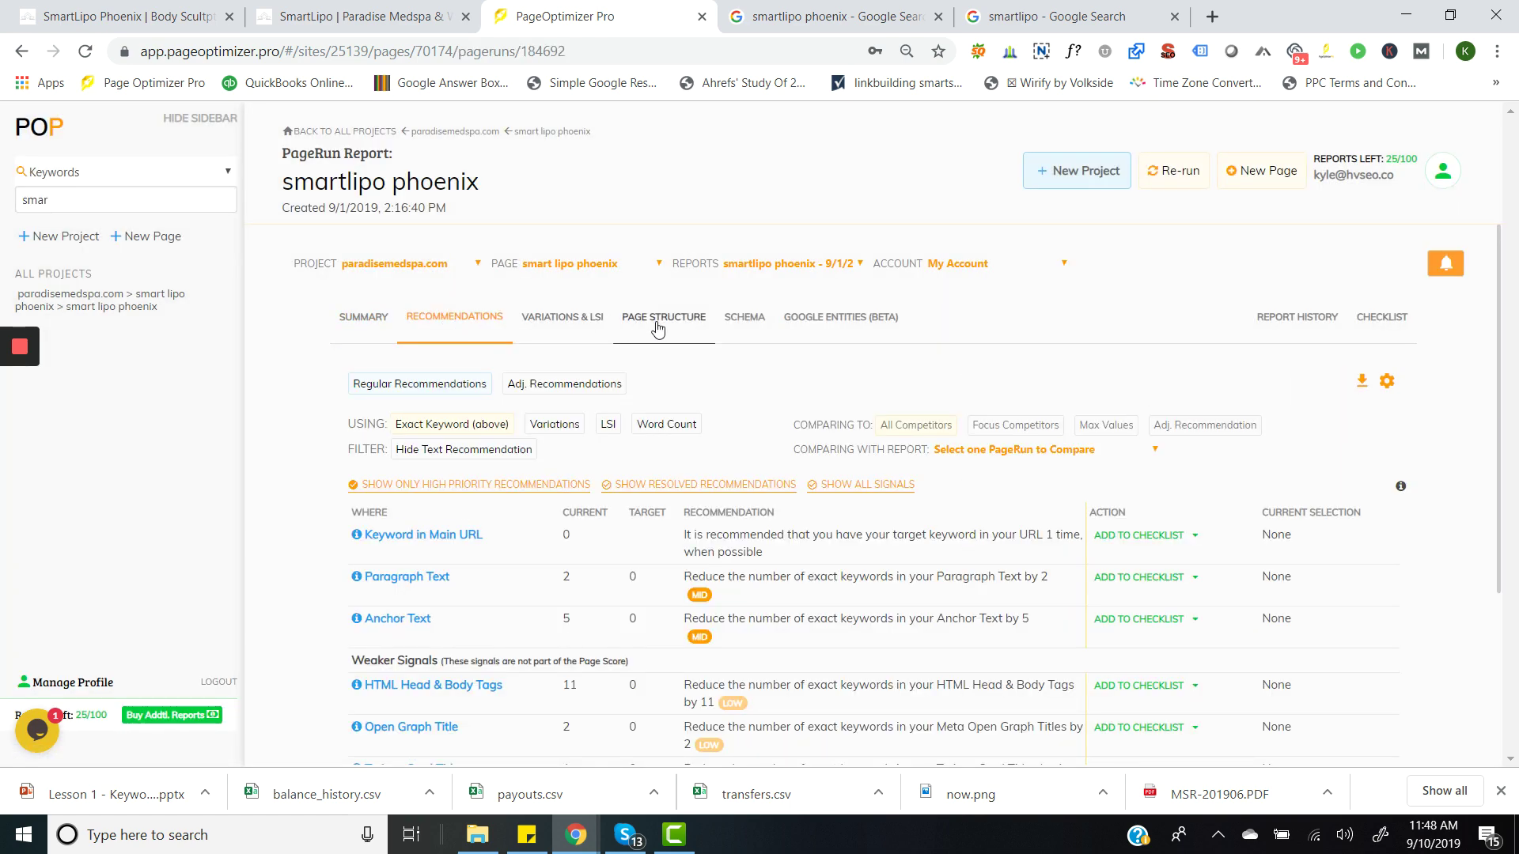
# - Compare the exact keyword recommendations with the "smartlipo phoenix" report from 9/1/2019, 1:59:10 PM, showing all signals
pyautogui.click(1070, 451)
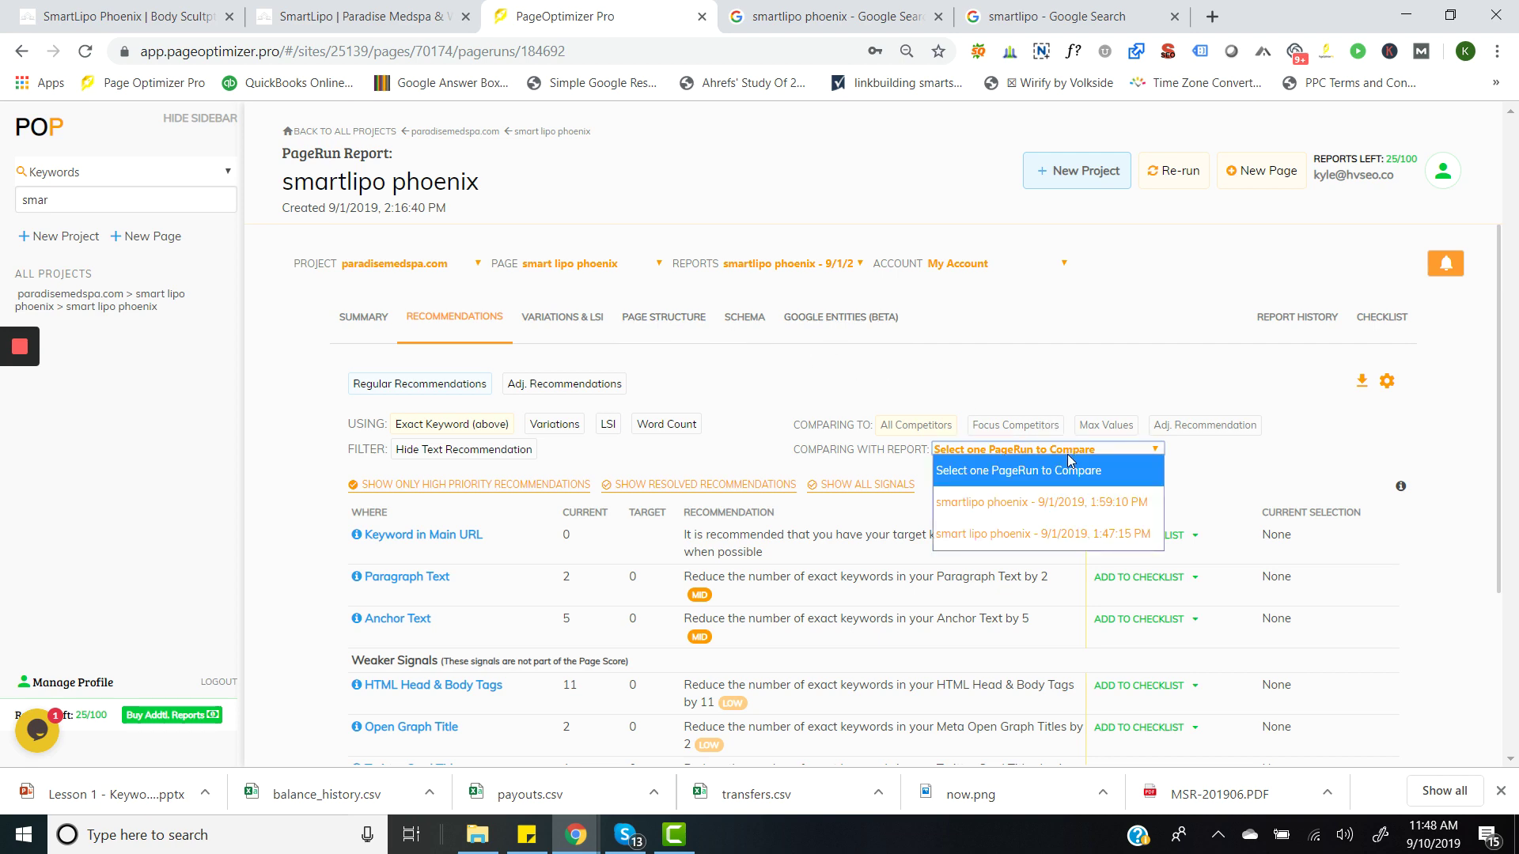
pyautogui.click(1084, 504)
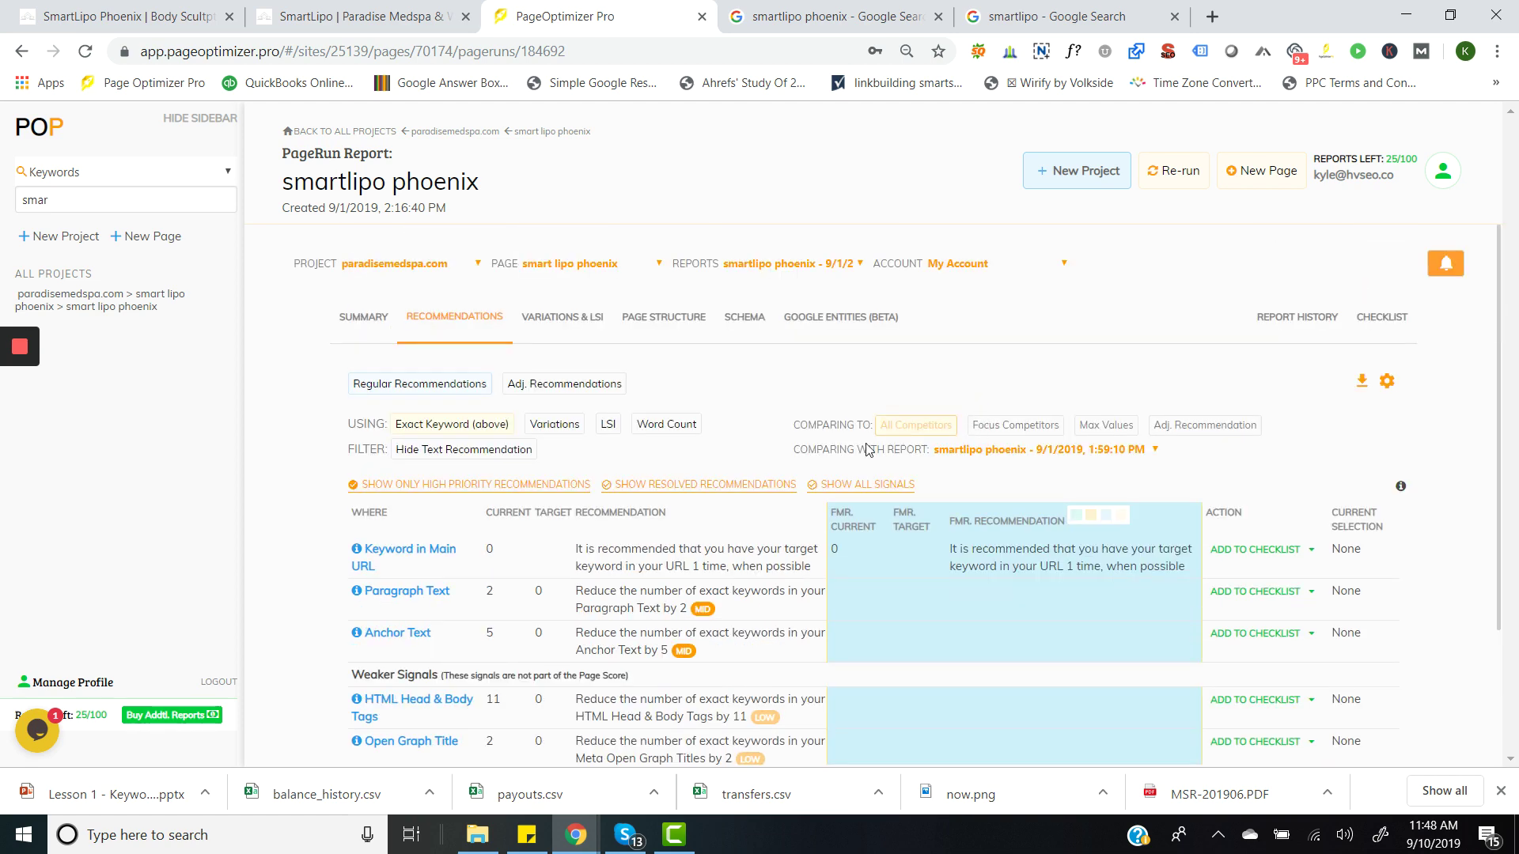
pyautogui.click(446, 488)
pyautogui.click(446, 486)
pyautogui.click(845, 486)
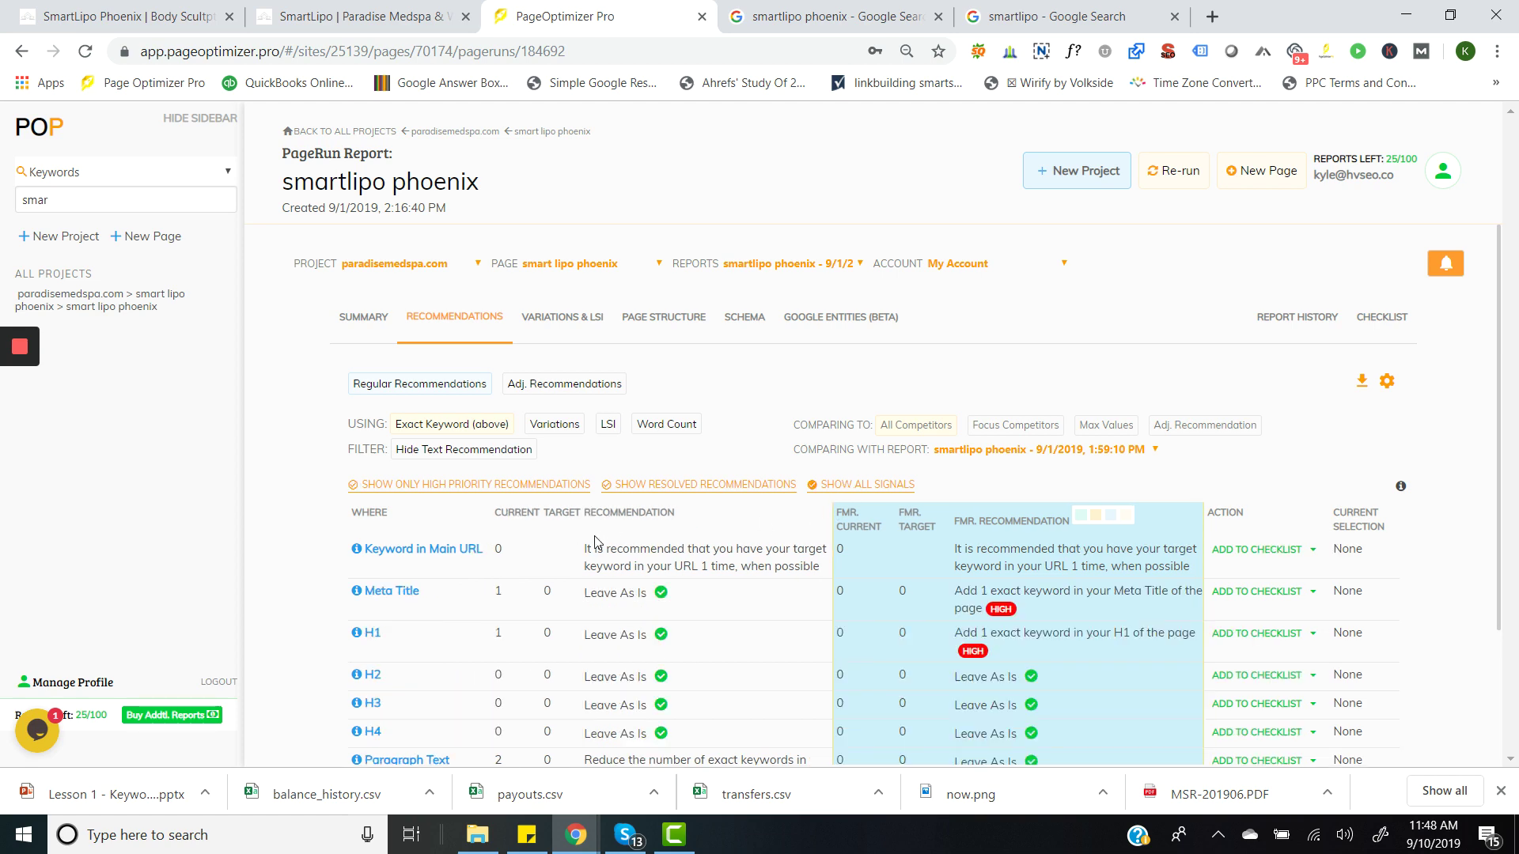
pyautogui.scroll(-1, 589, 546)
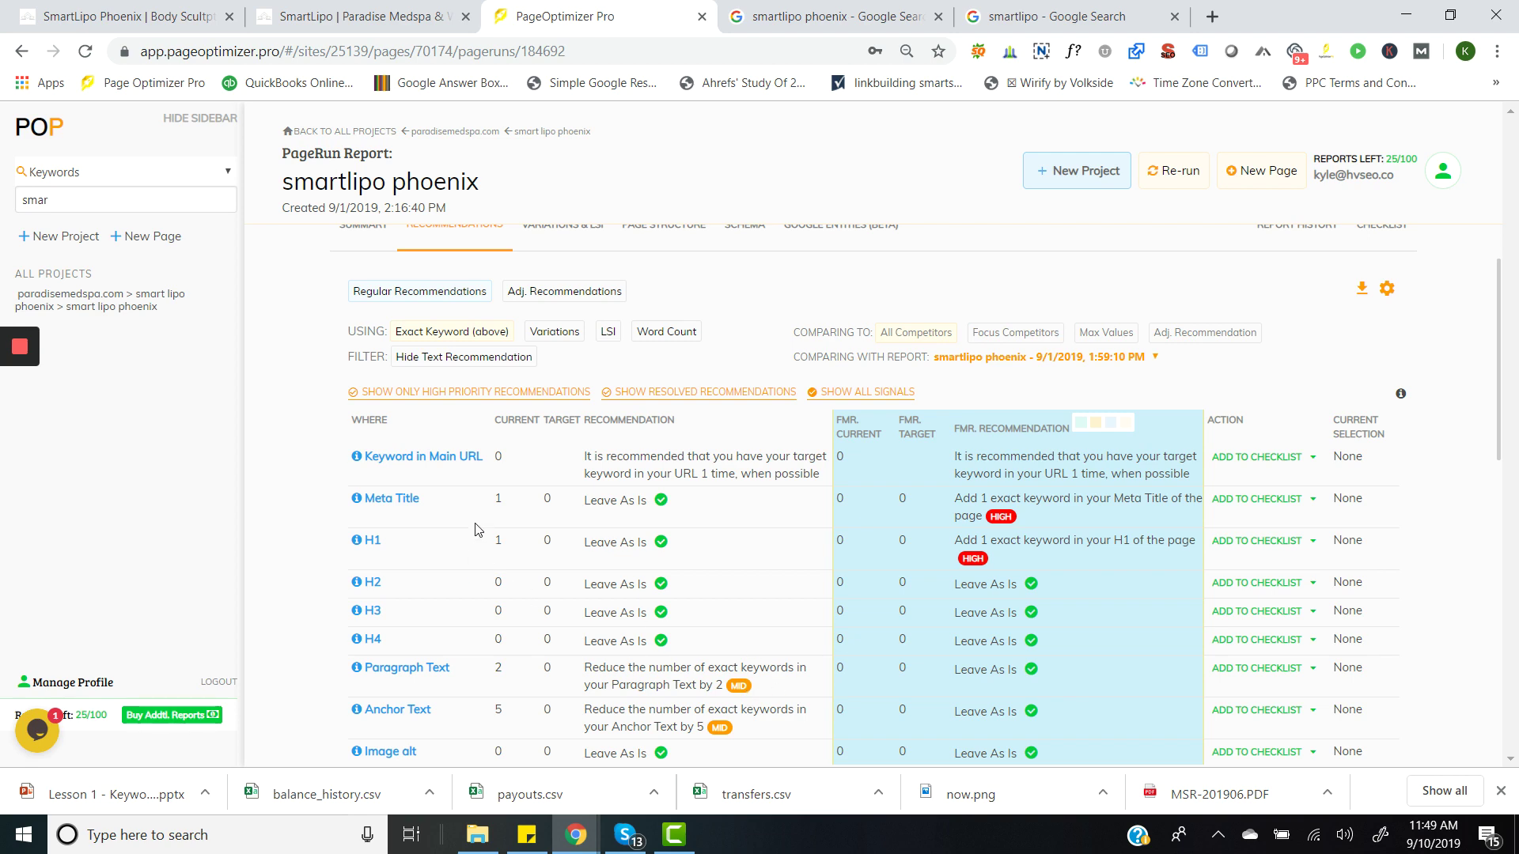
# - Compare the keyword variation recommendations with those of the earlier report, element by element from the meta title downward
pyautogui.click(554, 332)
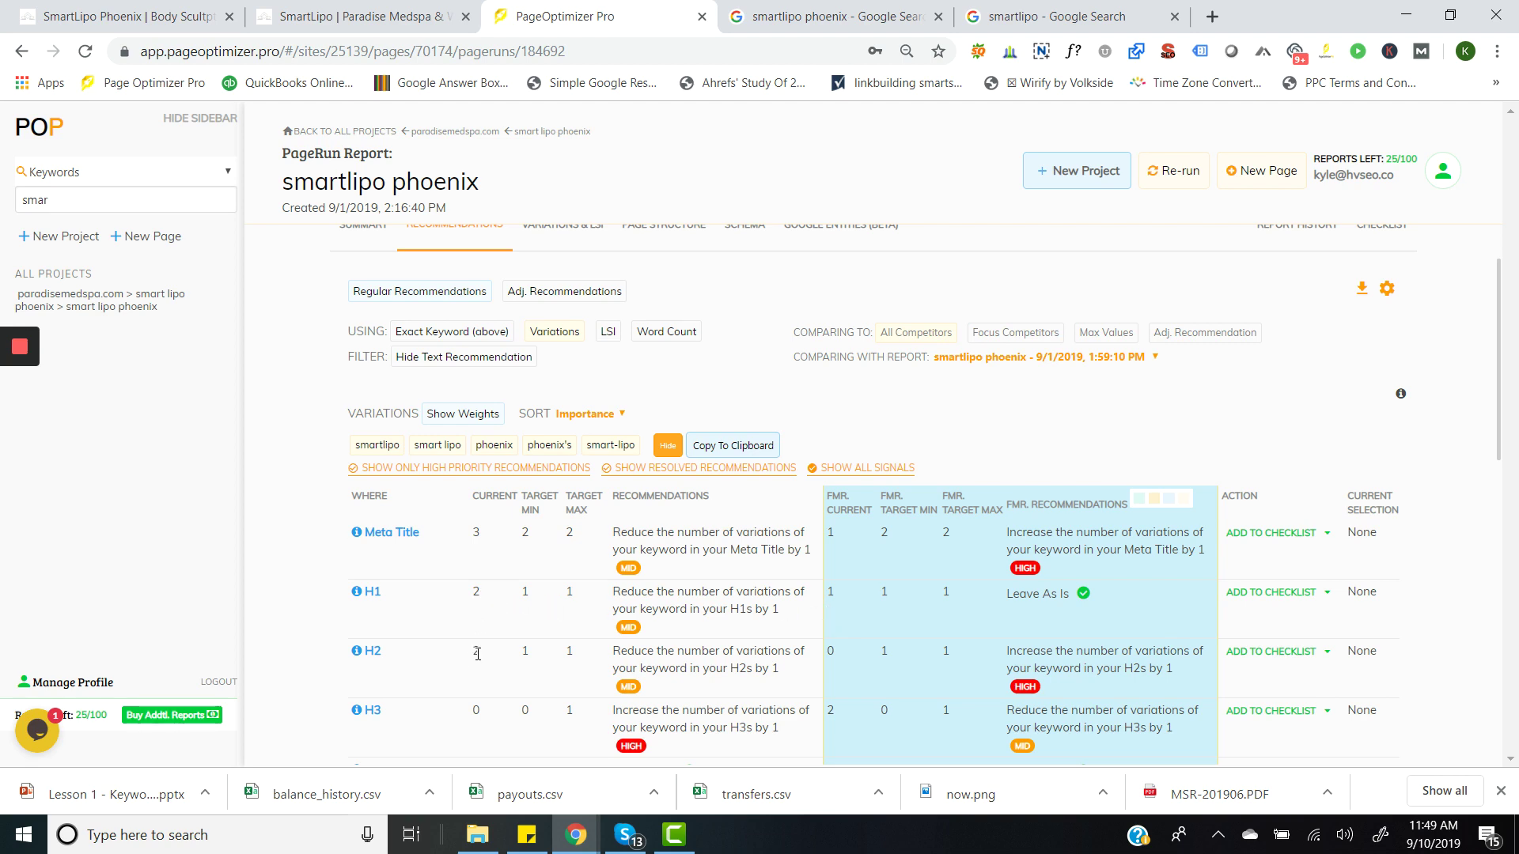
pyautogui.scroll(-1, 487, 658)
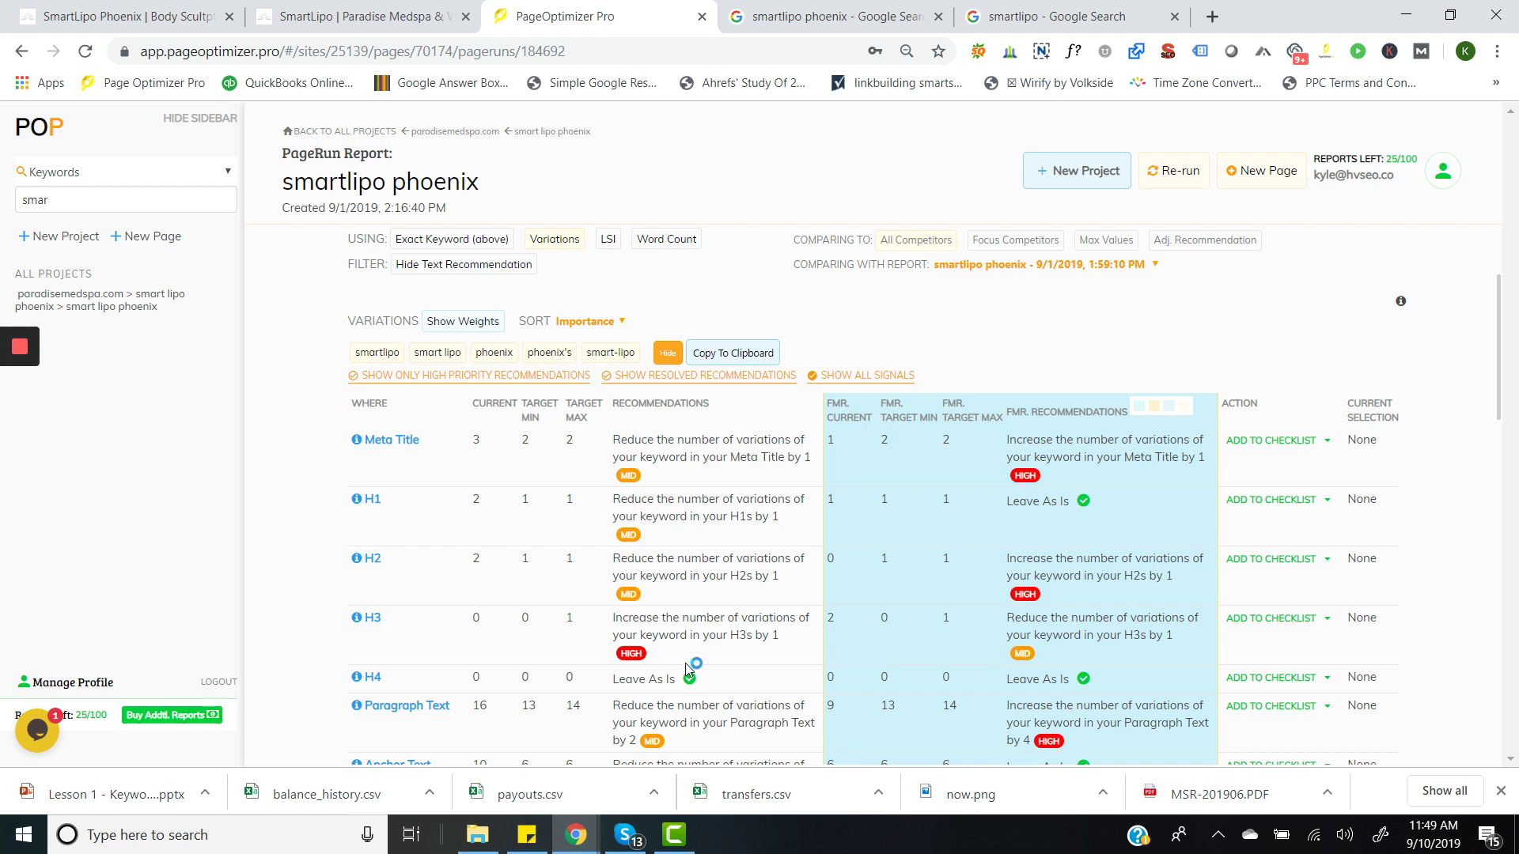
pyautogui.moveTo(648, 659)
pyautogui.scroll(-1, 388, 490)
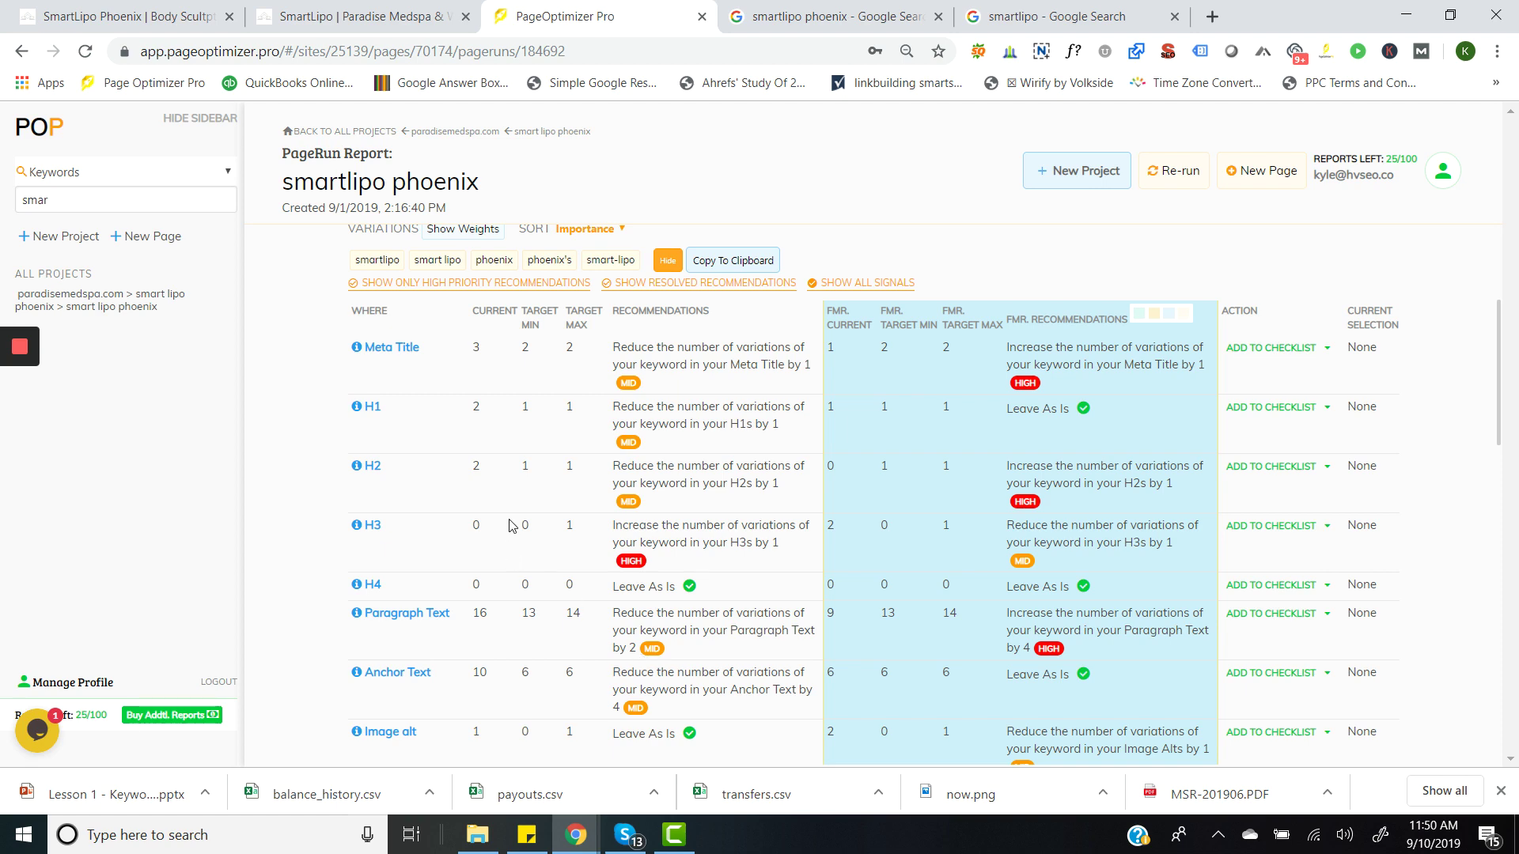
# - Return to the report's summary and review its overall scores and optimization gauges
pyautogui.scroll(4, 514, 514)
pyautogui.click(362, 328)
pyautogui.scroll(-1, 354, 447)
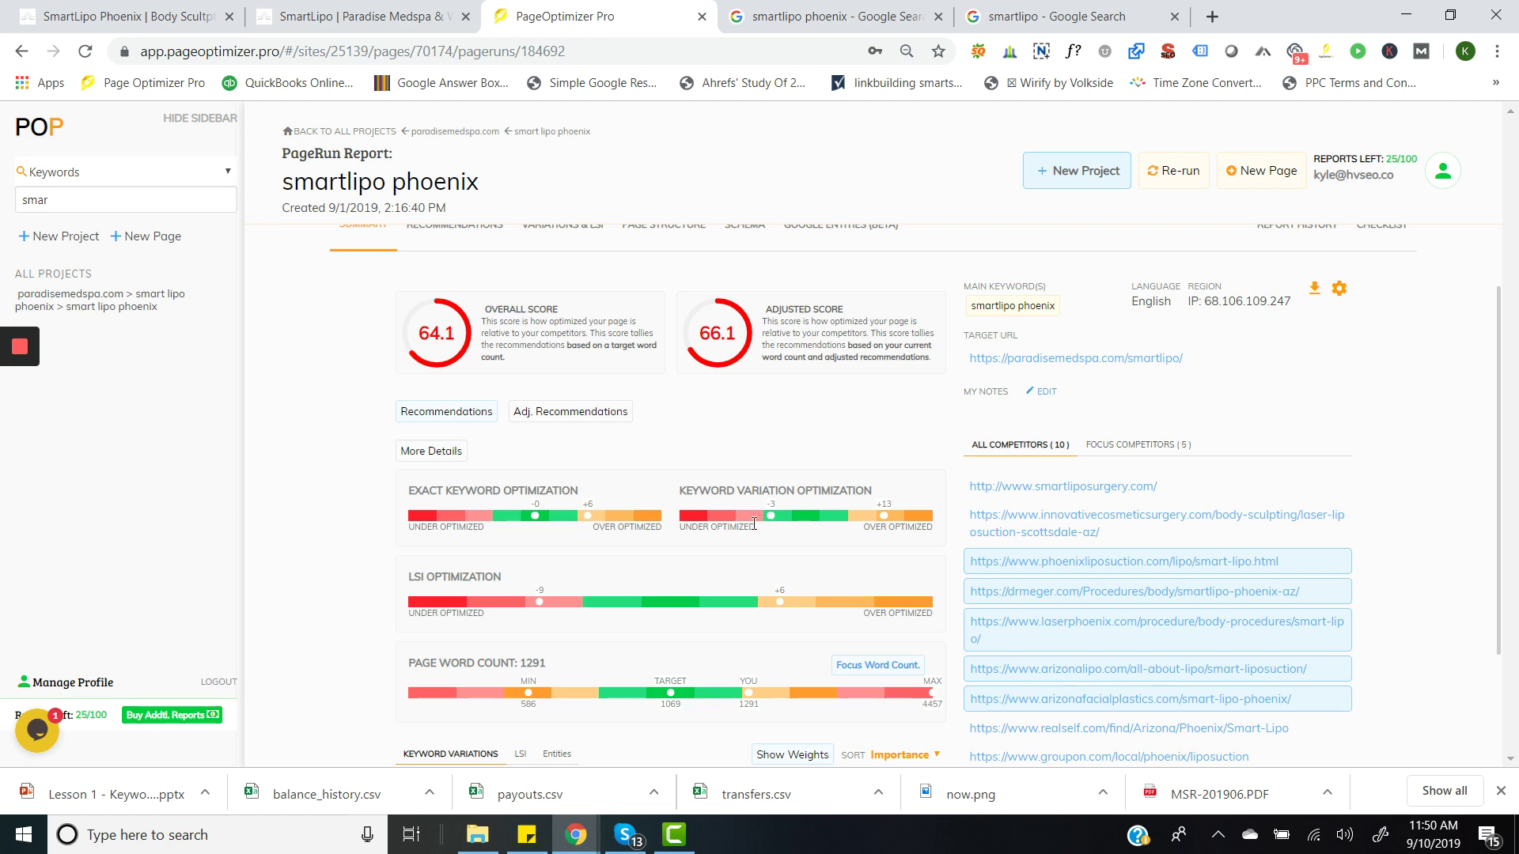
# - Look through the Google results for "smartlipo phoenix" to find where the paradisemedspa.com page ranks
pyautogui.click(815, 16)
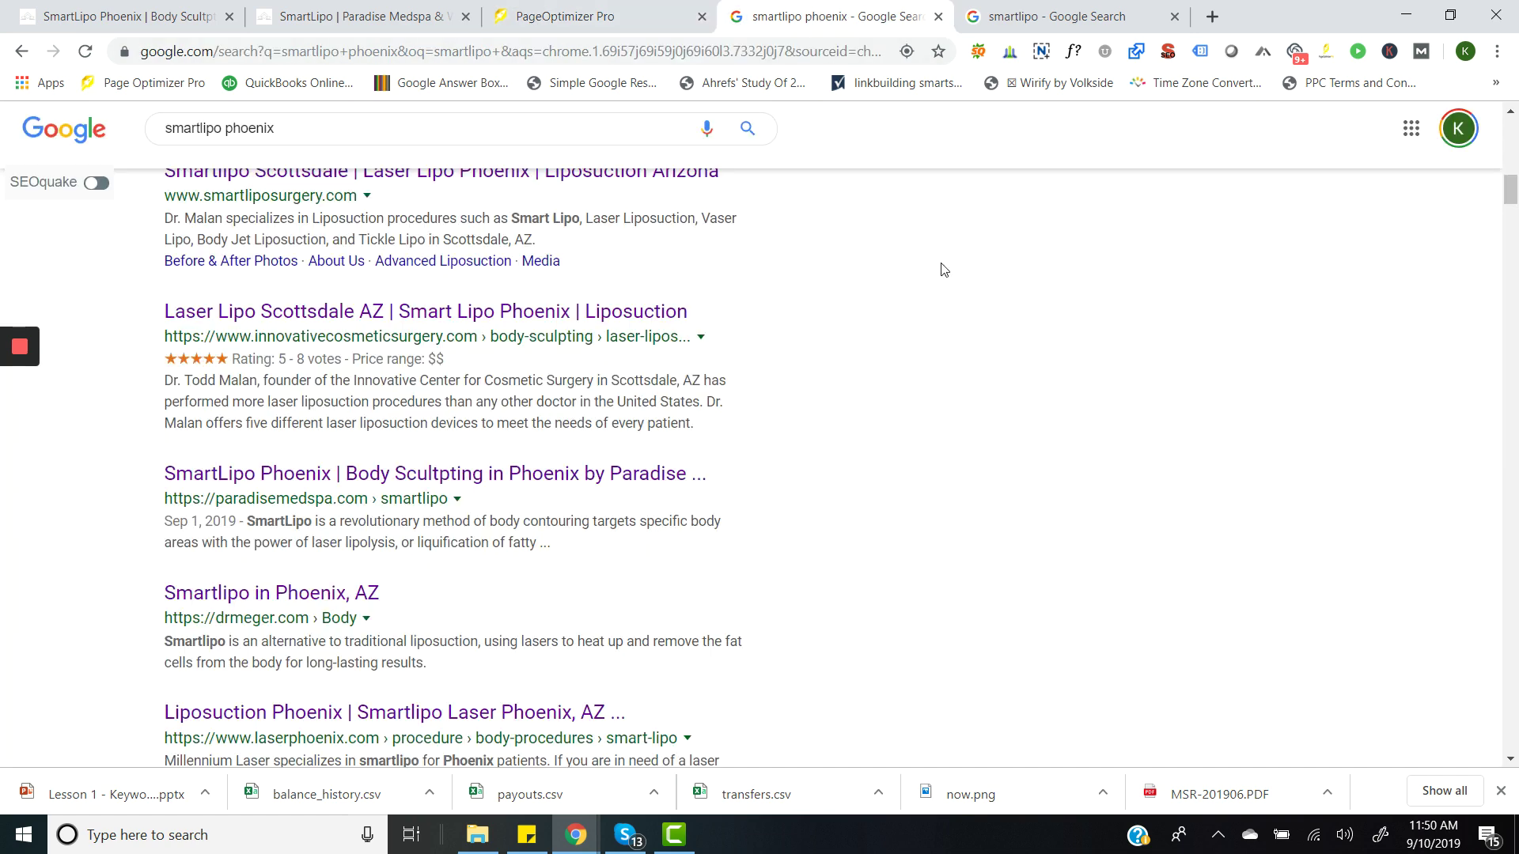
pyautogui.scroll(12, 942, 268)
pyautogui.scroll(4, 962, 283)
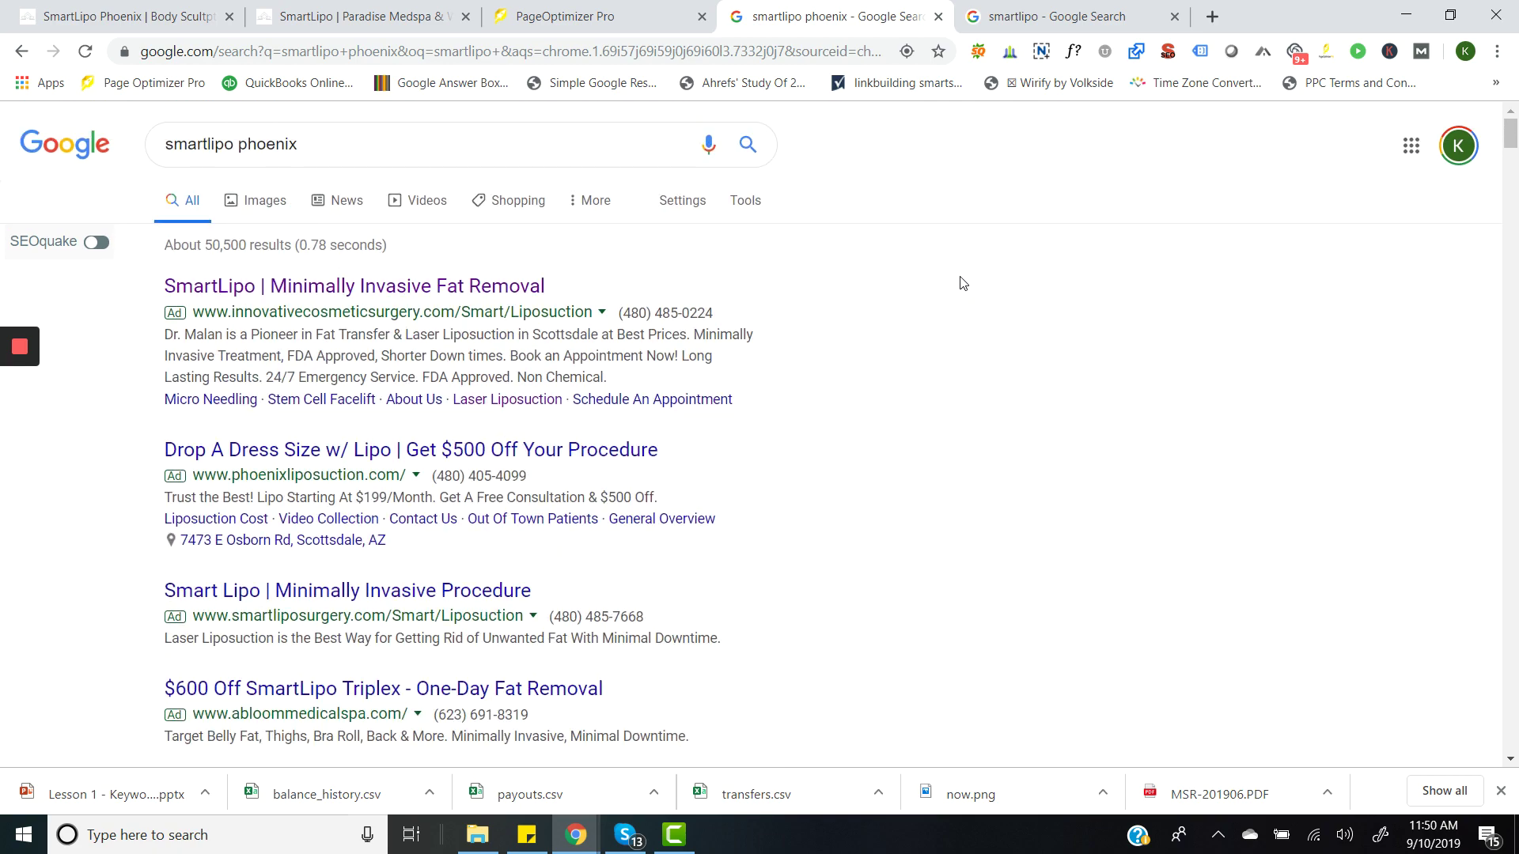
pyautogui.scroll(-5, 871, 431)
pyautogui.scroll(-10, 896, 441)
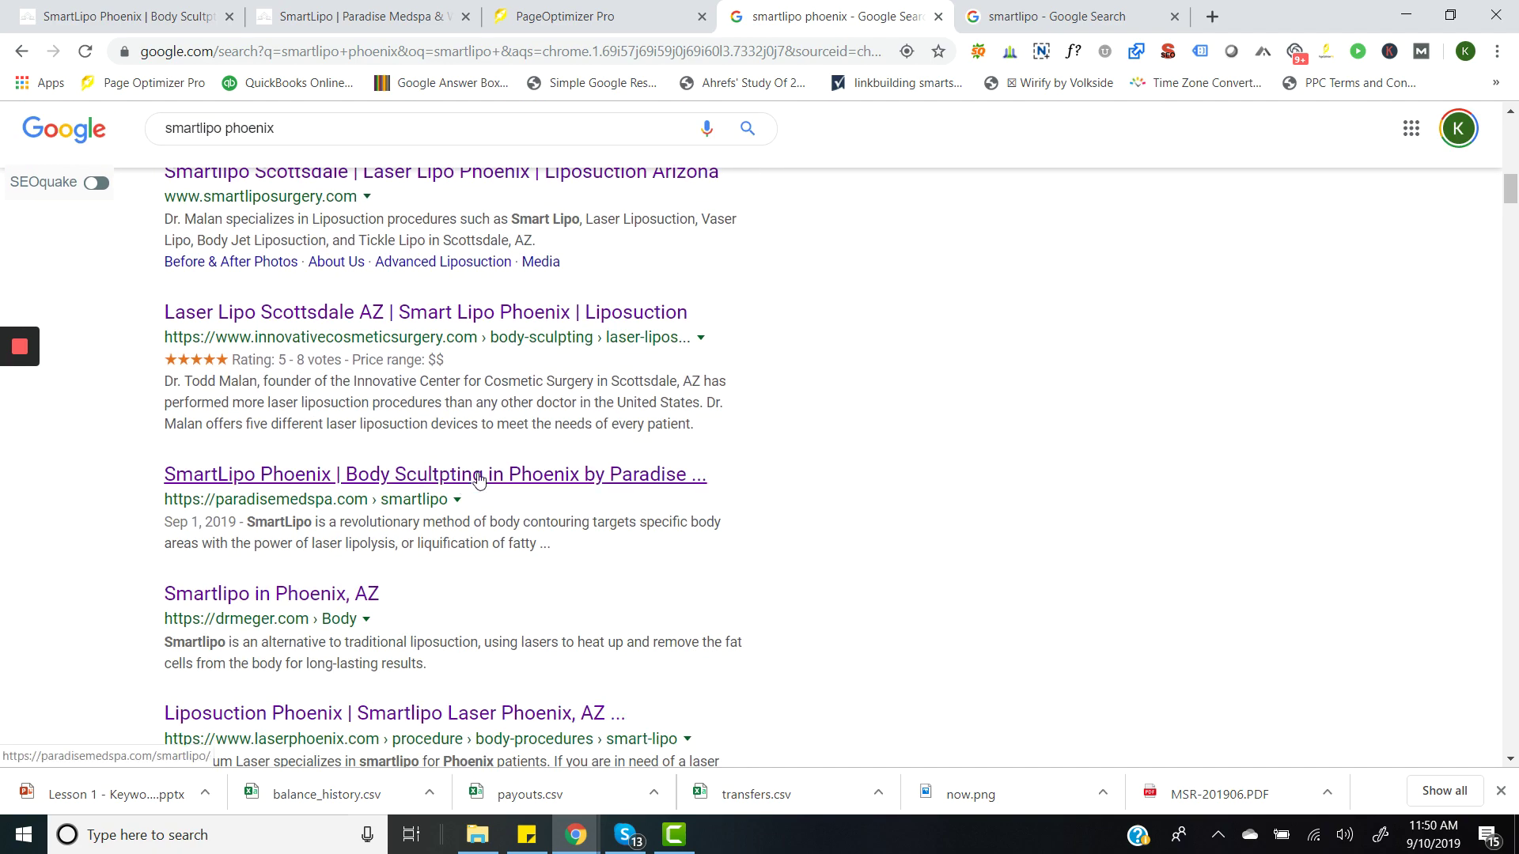
# - Look through the Google results for "smartlipo" to find where the paradisemedspa.com page ranks
pyautogui.click(1060, 24)
pyautogui.scroll(15, 1119, 312)
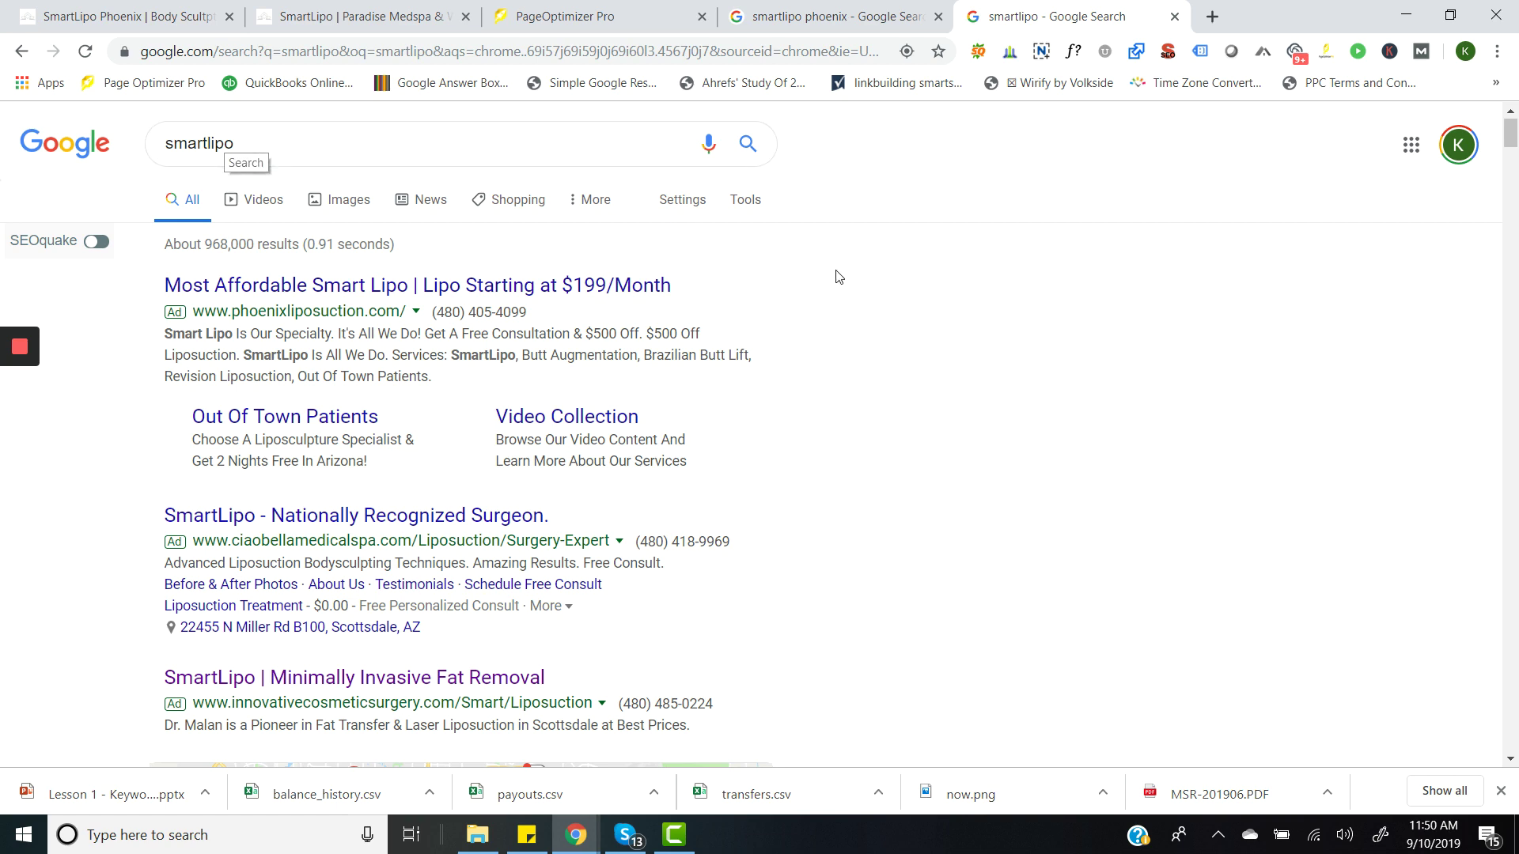
pyautogui.scroll(-1, 925, 356)
pyautogui.scroll(1, 526, 227)
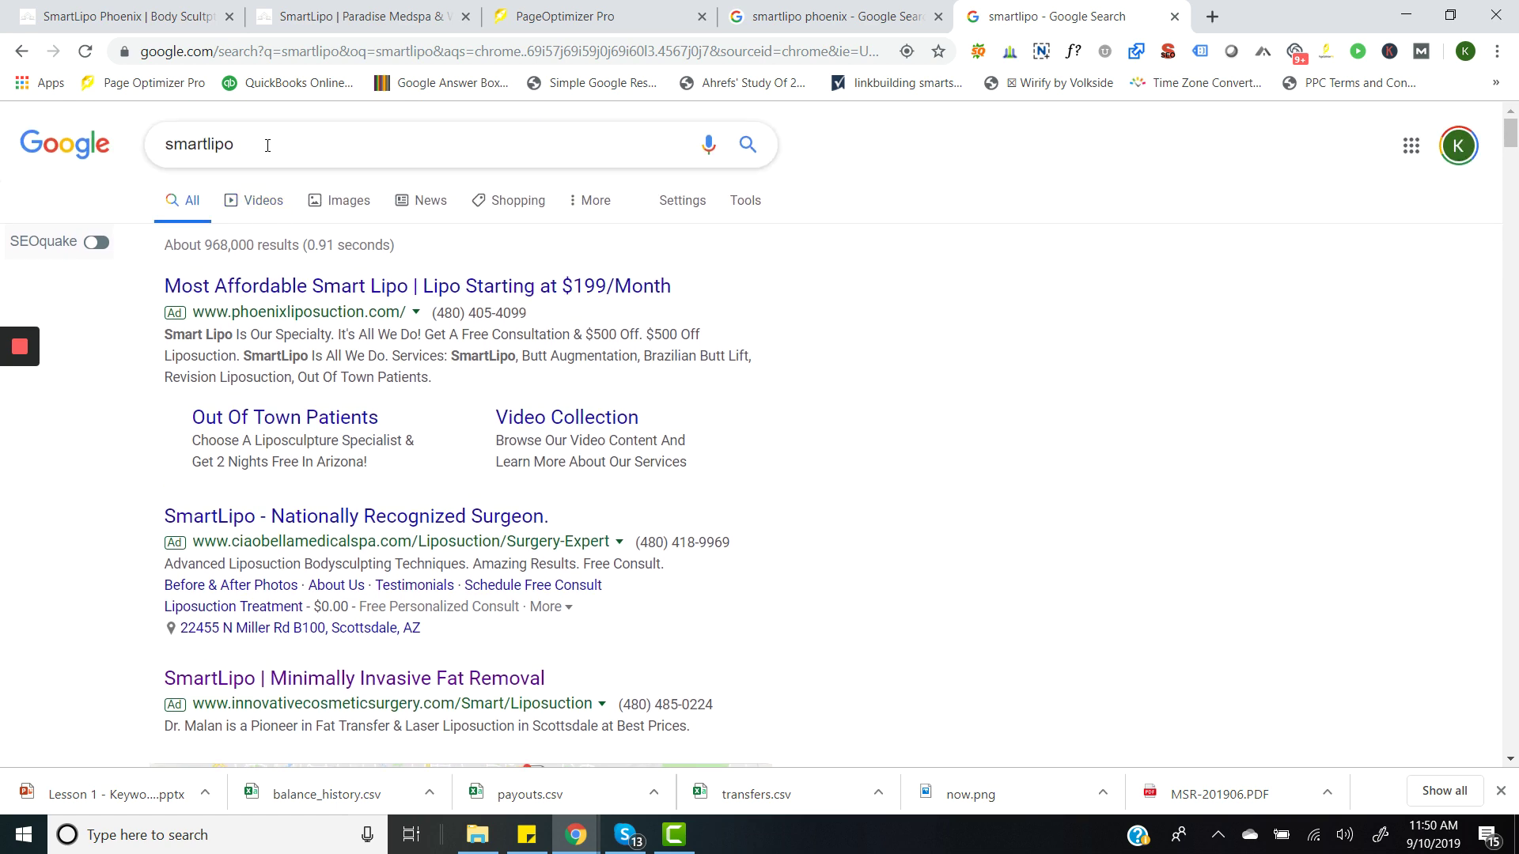
pyautogui.scroll(-1, 911, 374)
pyautogui.scroll(-12, 990, 383)
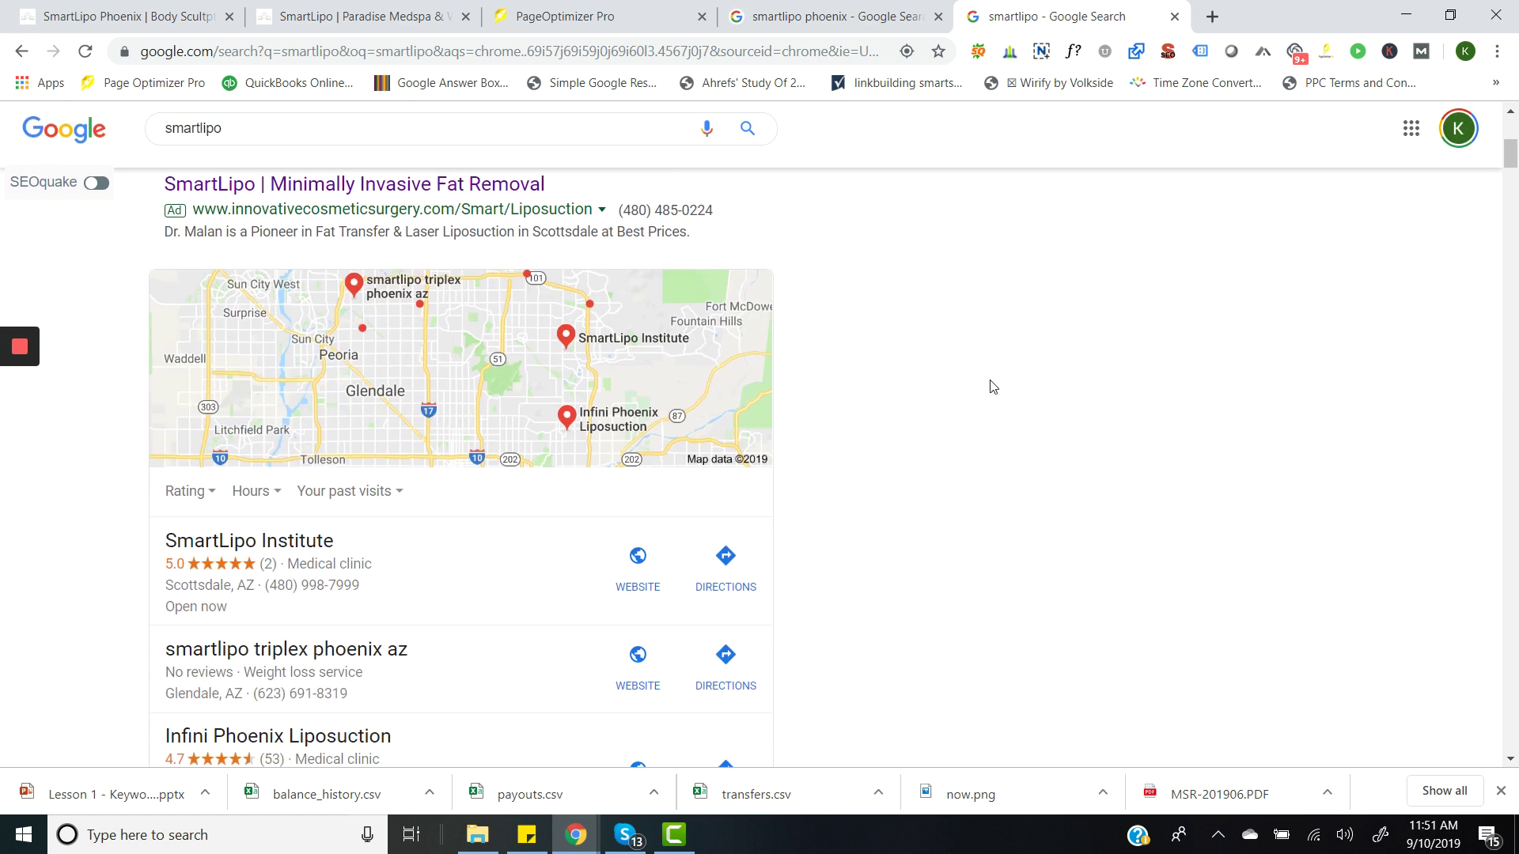
pyautogui.scroll(-1, 992, 386)
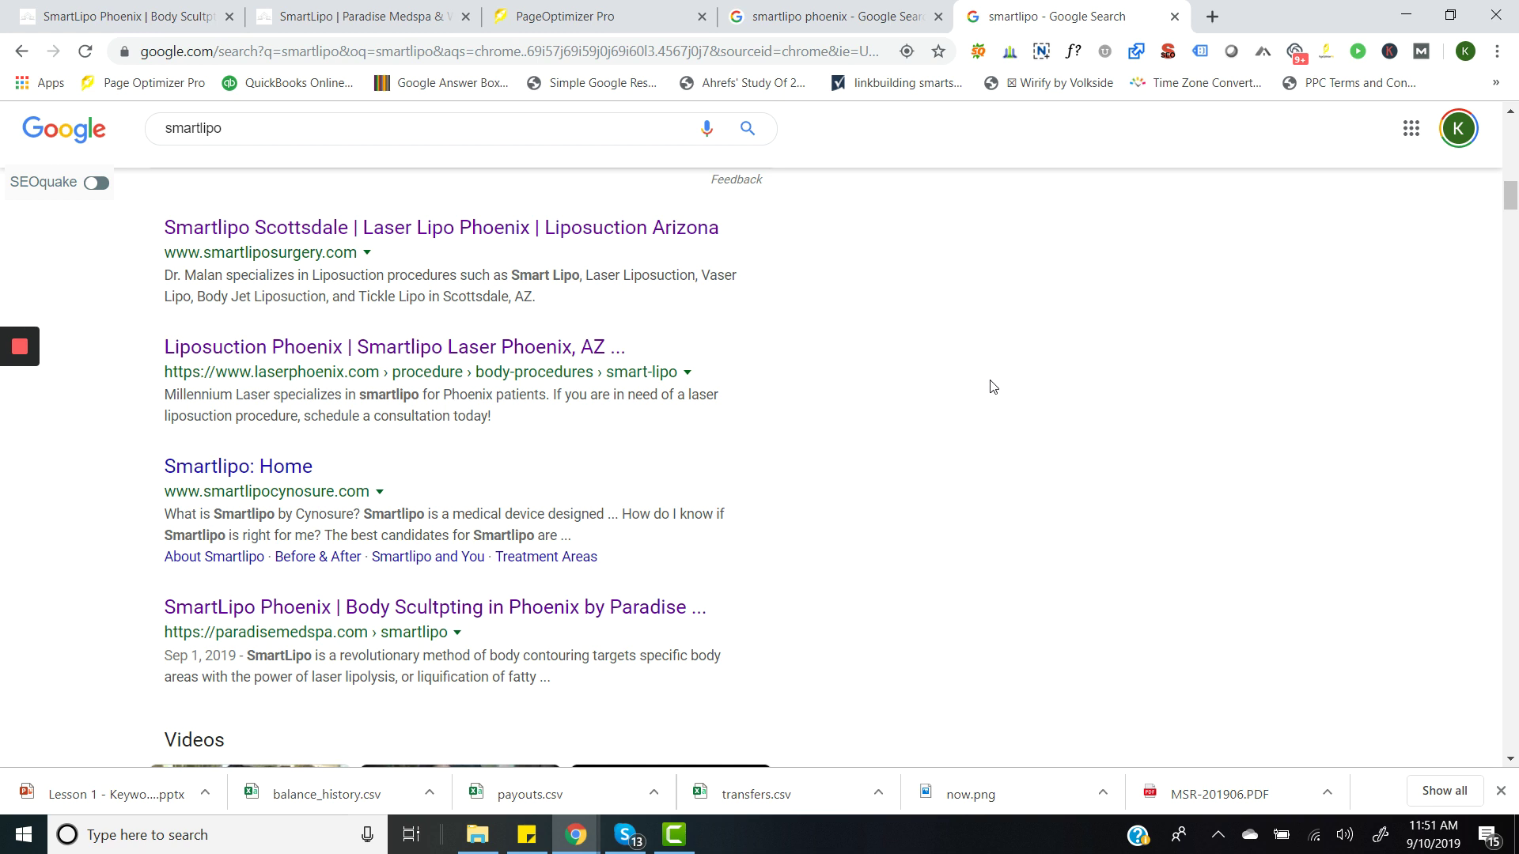
# - Return to PageOptimizer Pro and open the report list for the "smart lipo phoenix" page of paradisemedspa.com
pyautogui.click(669, 25)
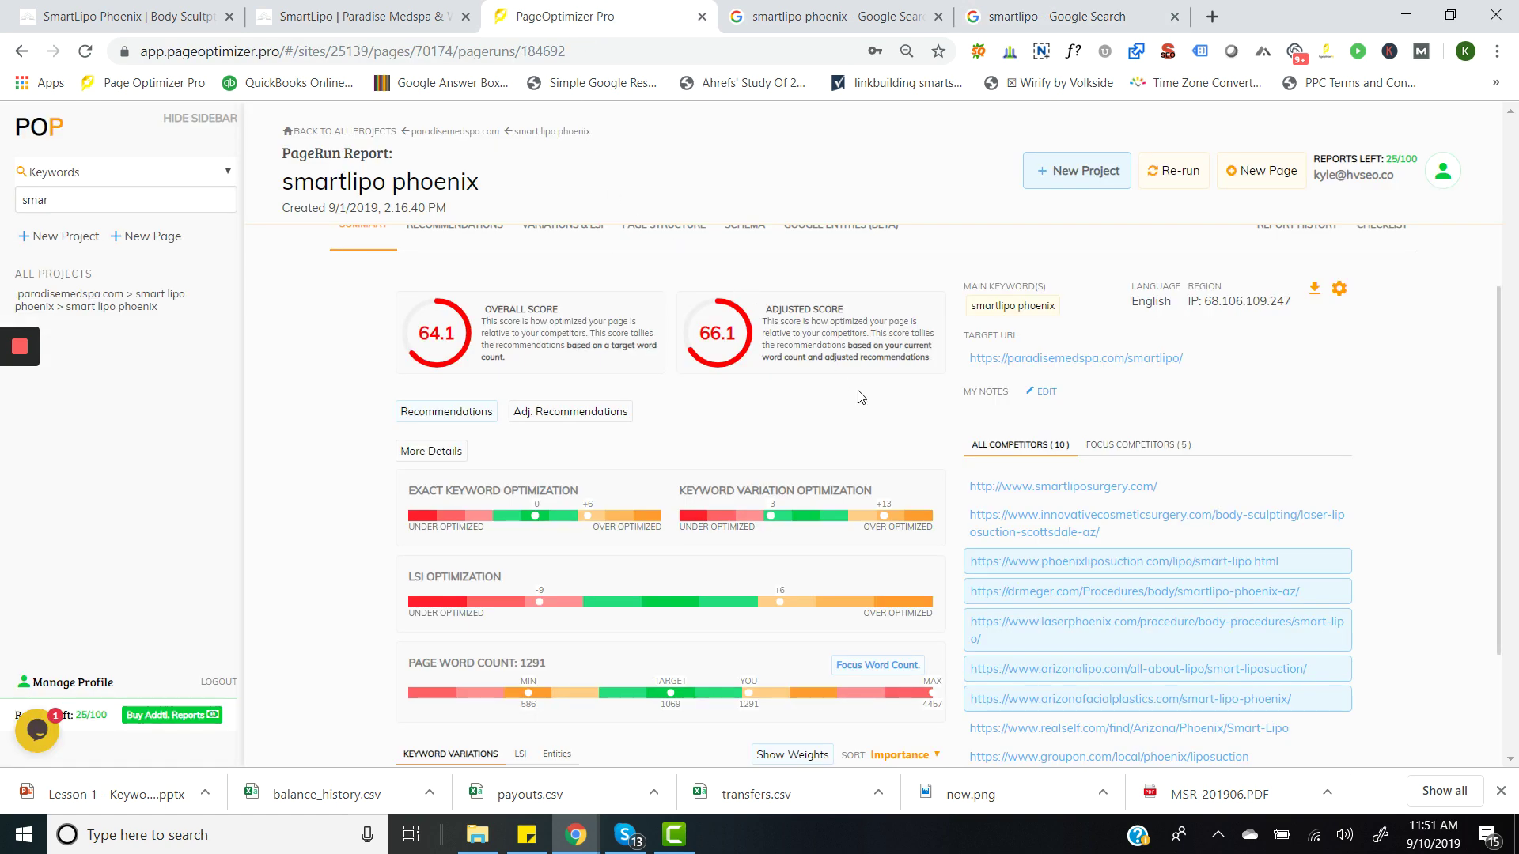
pyautogui.scroll(2, 861, 397)
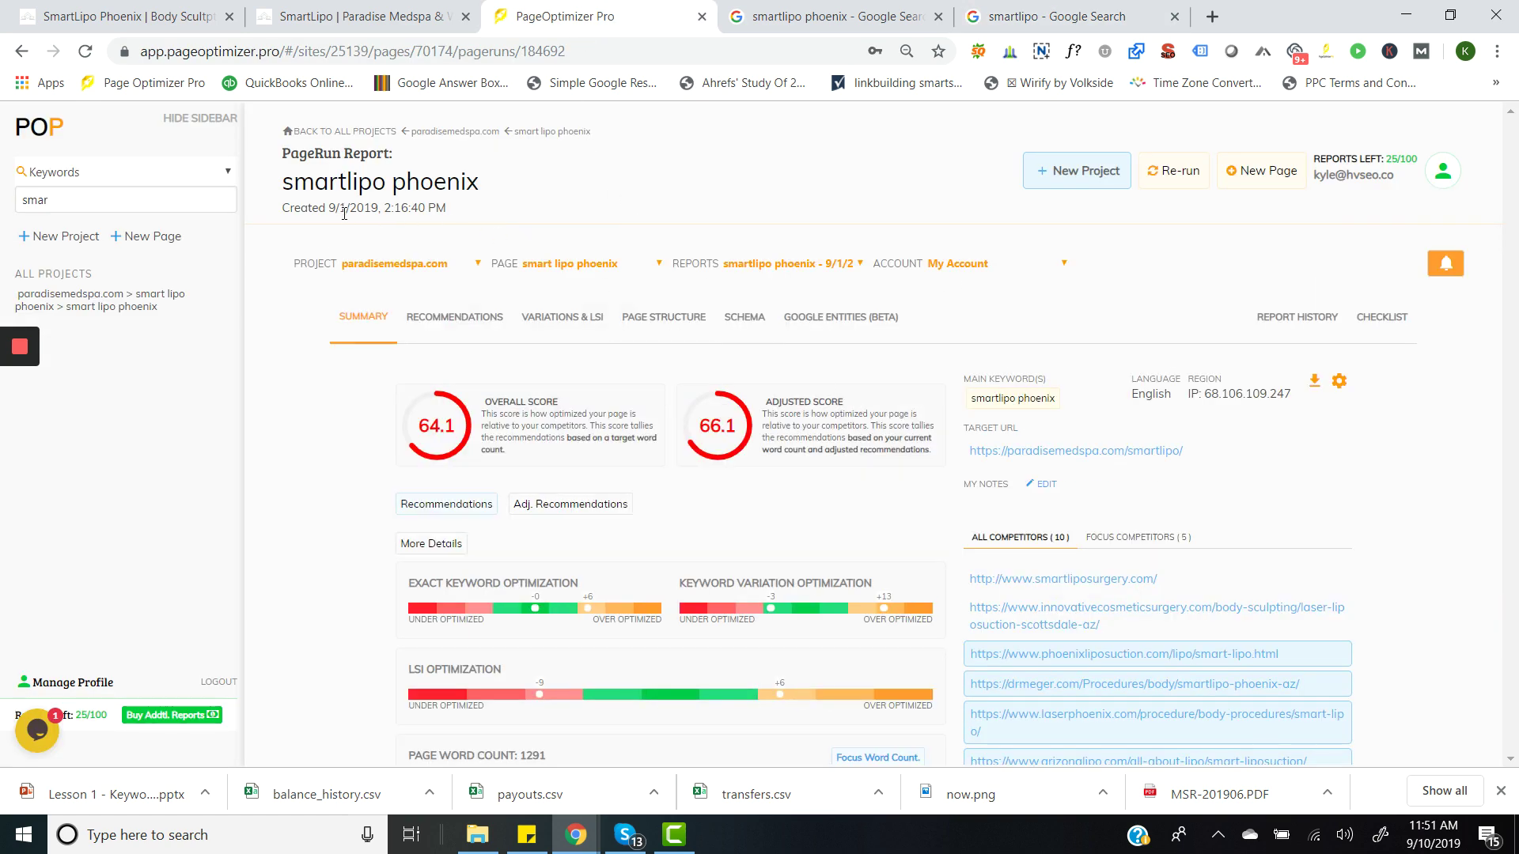
pyautogui.click(120, 293)
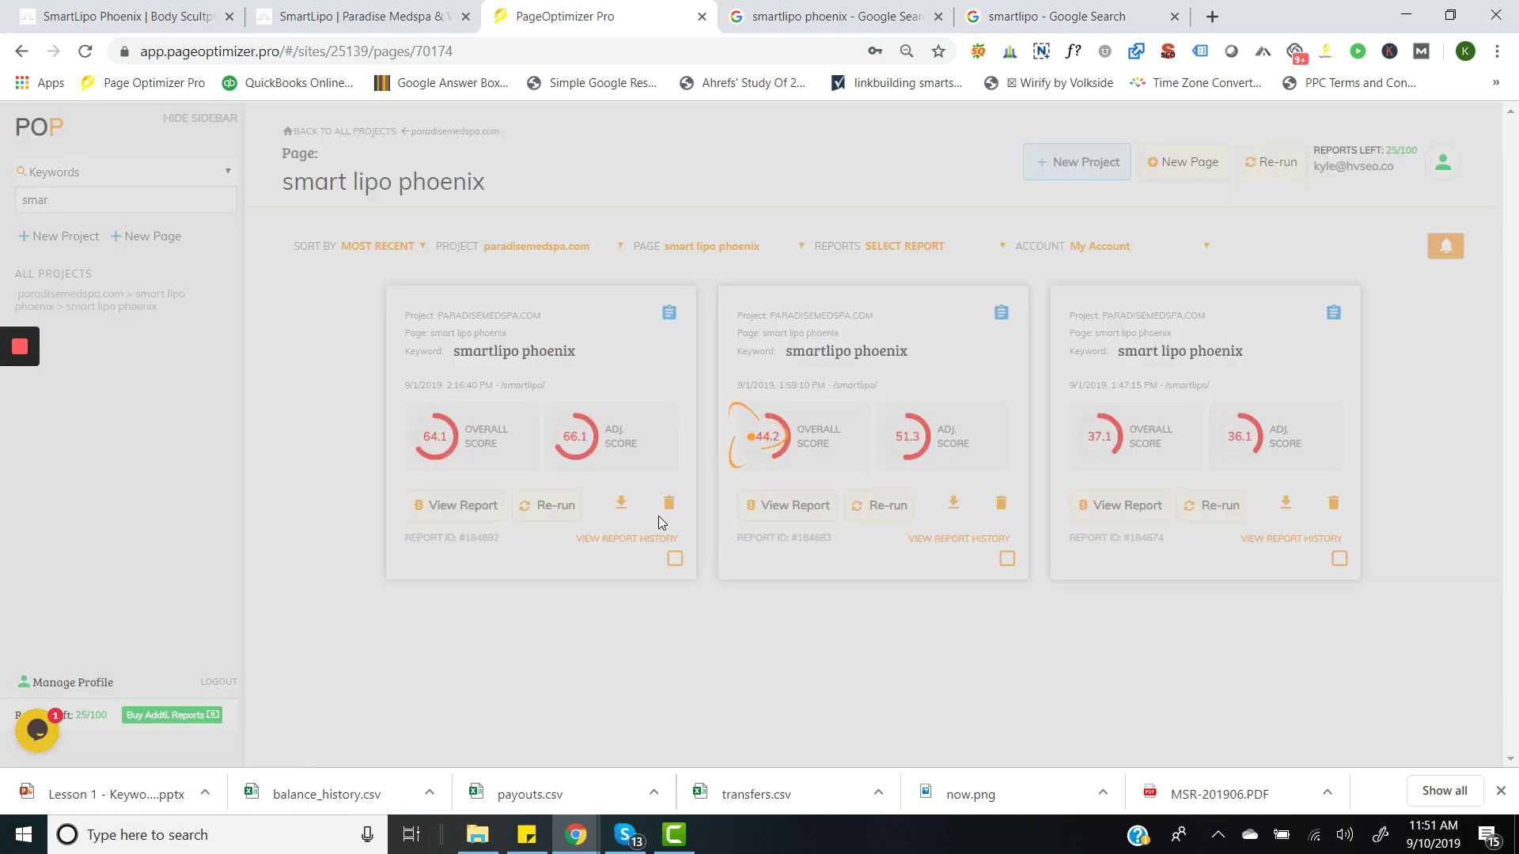